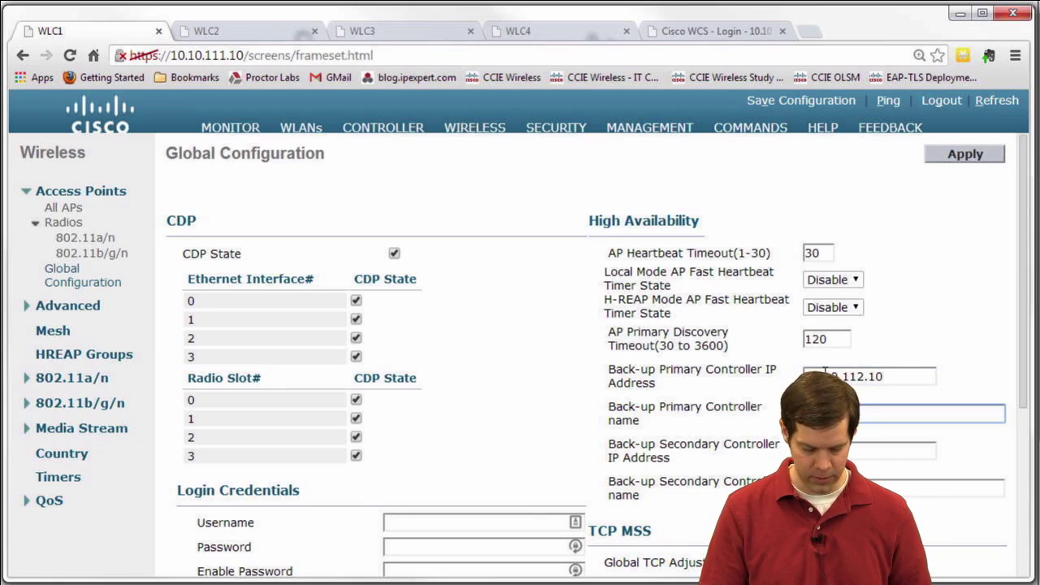
key("Tab")
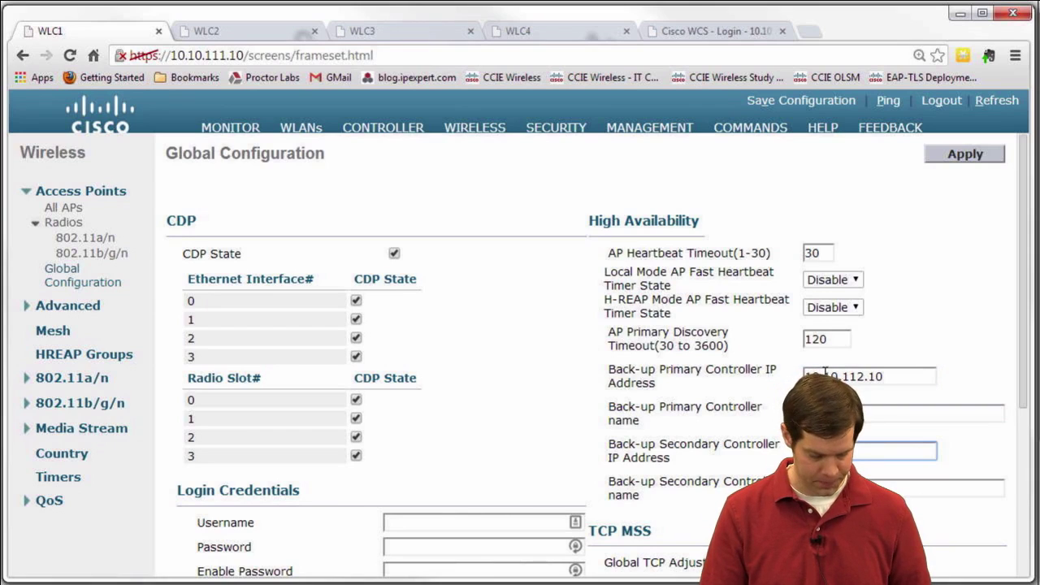
Enter 10.10.112.20 as WLC1's back-up secondary controller IP address and apply the global settings.
type("10.10.112.20")
key("Tab")
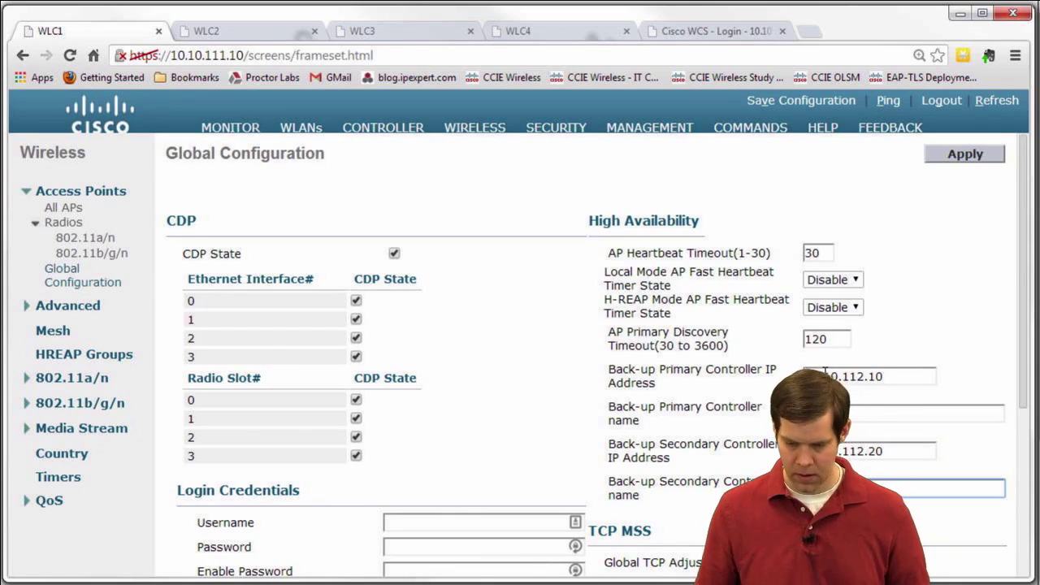
left_click(963, 155)
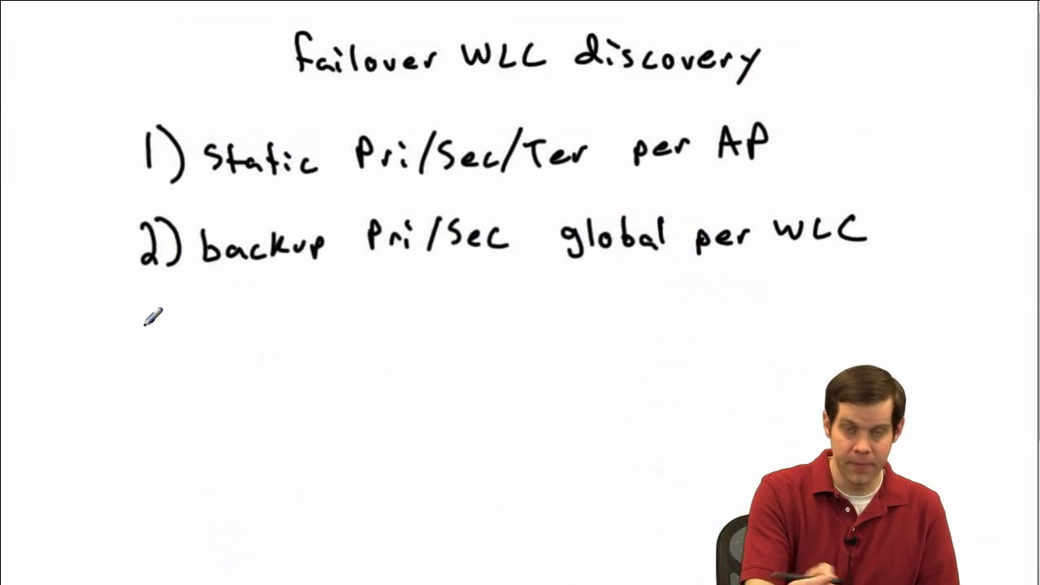
Write '3) Mobility group Membership per WLC/group' under item 2 on the whiteboard.
mouse_move(143, 326)
left_mouse_down()
mouse_move(157, 347)
mouse_move(181, 332)
mouse_move(216, 346)
mouse_move(225, 325)
mouse_move(238, 347)
mouse_move(360, 338)
mouse_move(382, 362)
mouse_move(445, 339)
mouse_move(488, 362)
mouse_move(498, 347)
mouse_move(564, 336)
mouse_move(600, 345)
mouse_move(617, 329)
mouse_move(673, 343)
mouse_move(738, 327)
mouse_move(759, 347)
left_mouse_up()
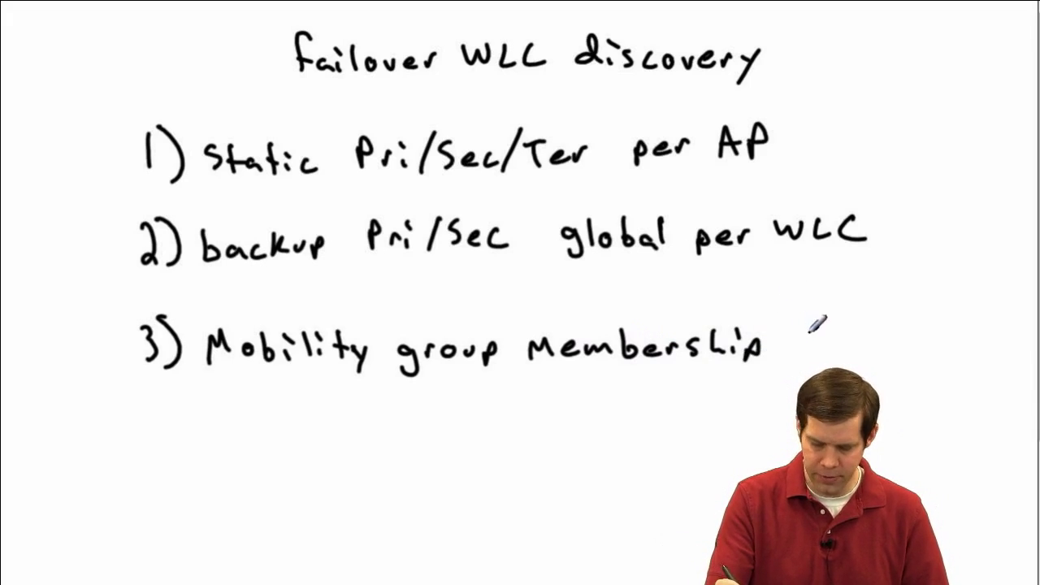
mouse_move(792, 341)
left_mouse_down()
mouse_move(904, 330)
mouse_move(920, 335)
mouse_move(910, 351)
left_mouse_up()
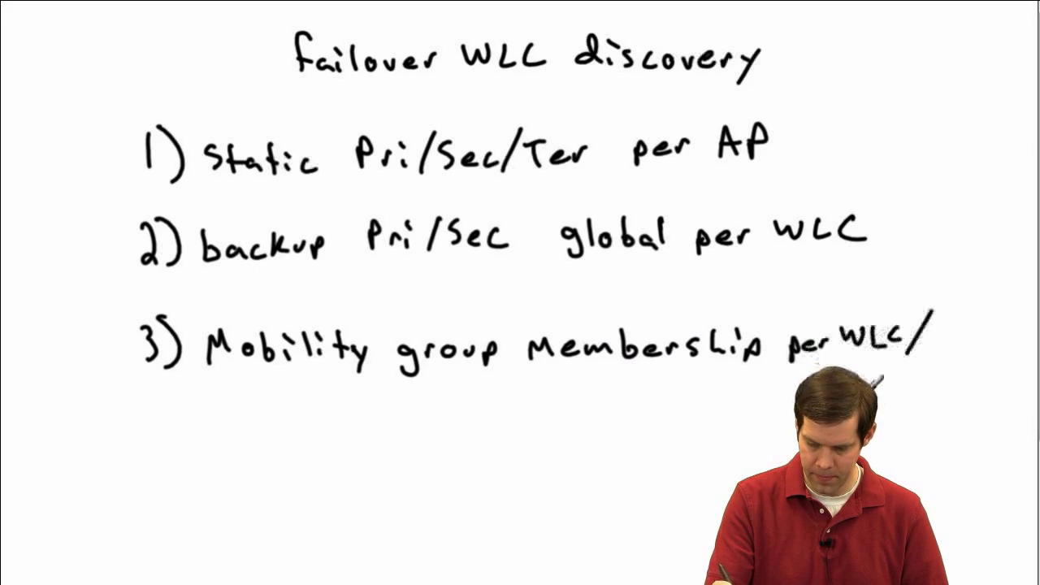
mouse_move(886, 380)
left_mouse_down()
mouse_move(952, 389)
mouse_move(983, 375)
left_mouse_up()
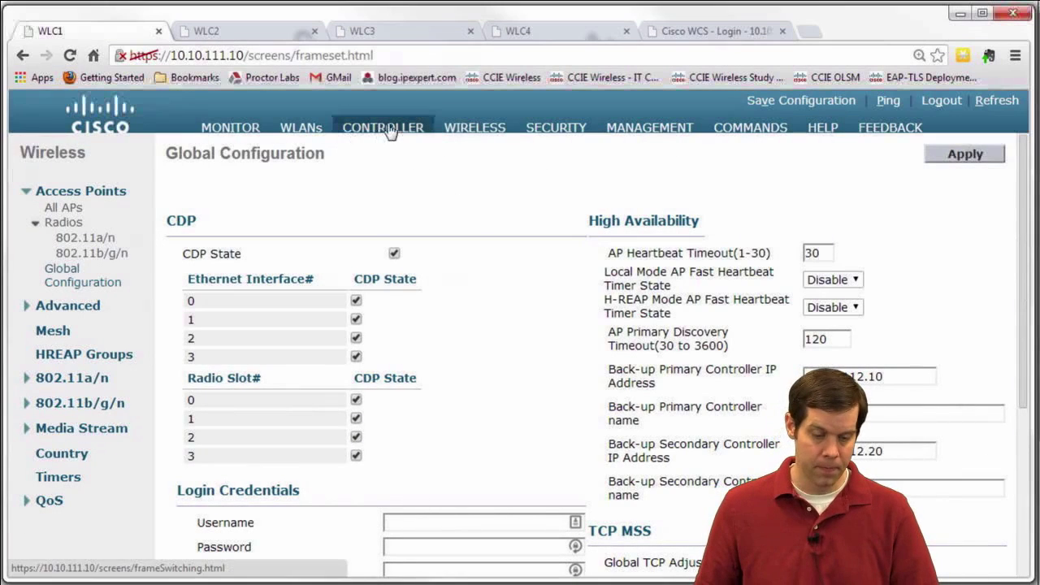
Check WLC1's Default Mobility Domain Name (WLC1), then open Mobility Management > Mobility Groups.
left_click(395, 130)
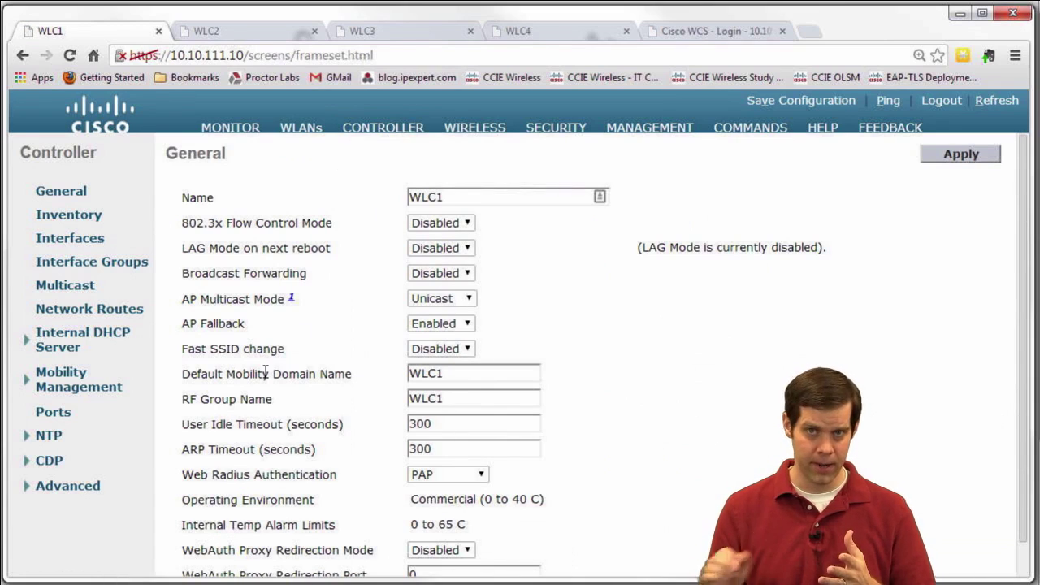
left_click_drag(243, 374, 358, 373)
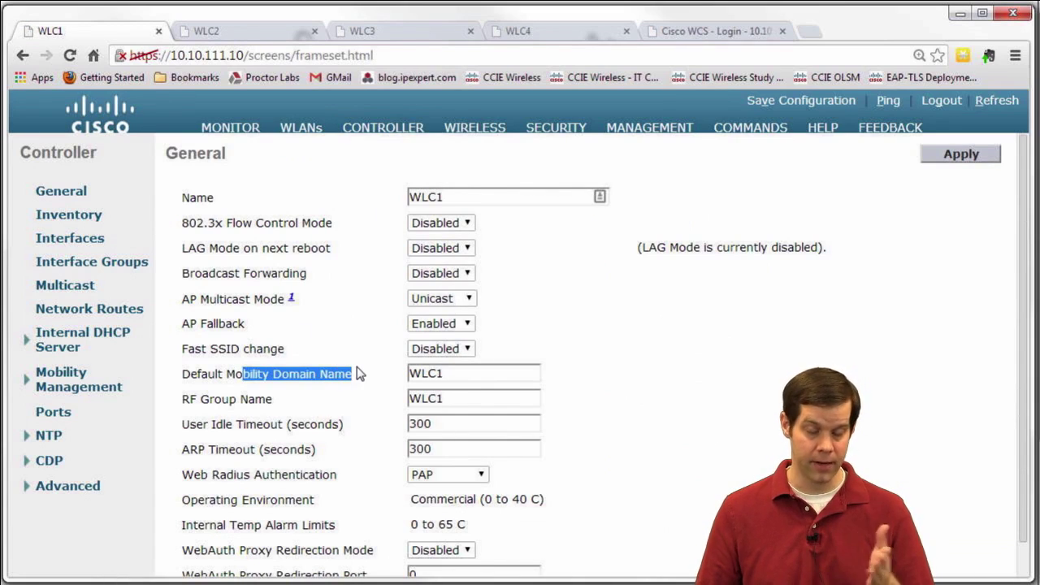
double_click(453, 372)
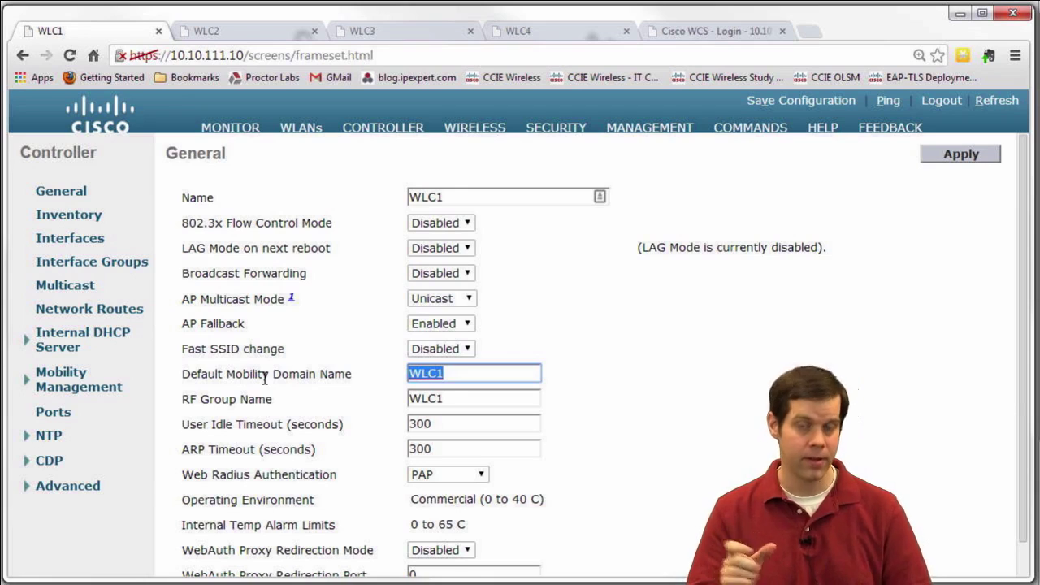
left_click(462, 379)
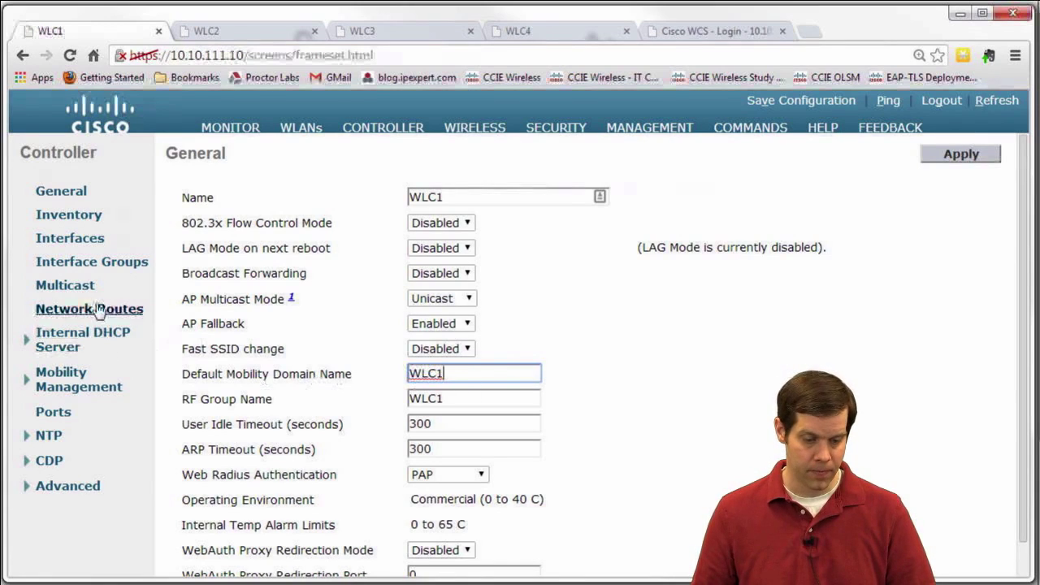
left_click(71, 387)
left_click(74, 403)
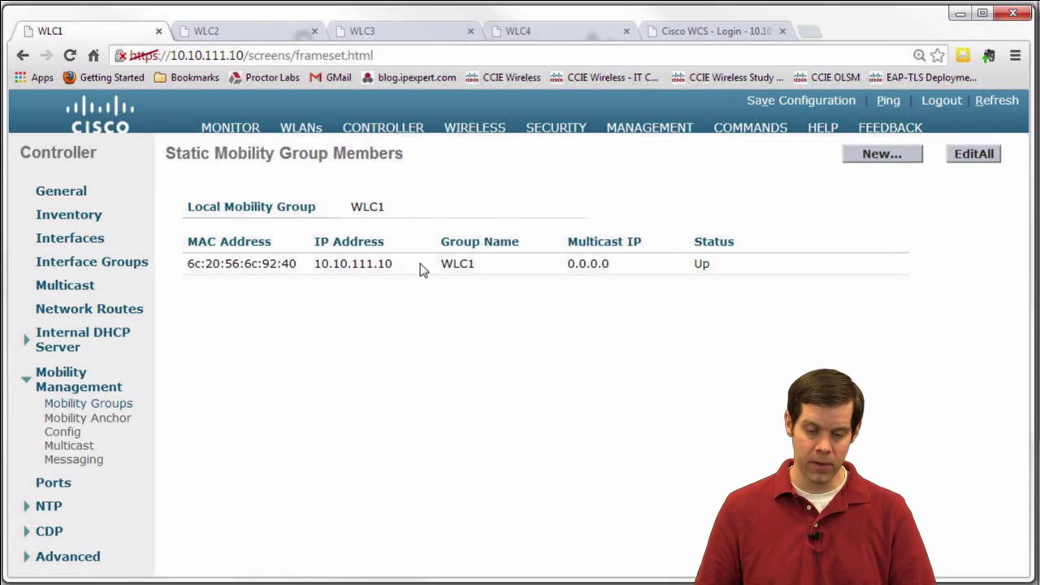
Highlight WLC1's own MAC address and group name WLC1 in its member list, then go to WLC2.
left_click_drag(206, 268, 297, 266)
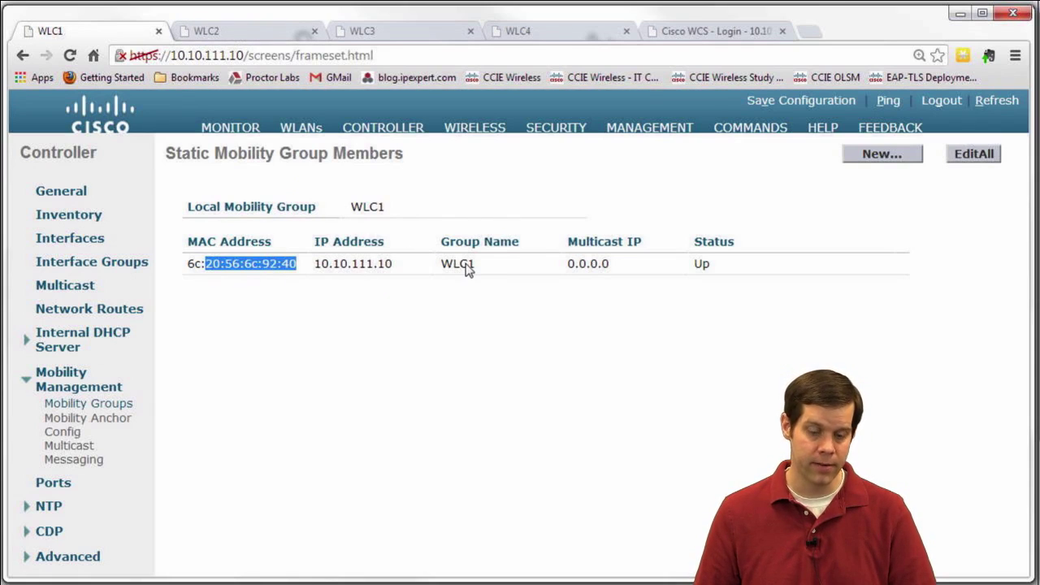
double_click(467, 268)
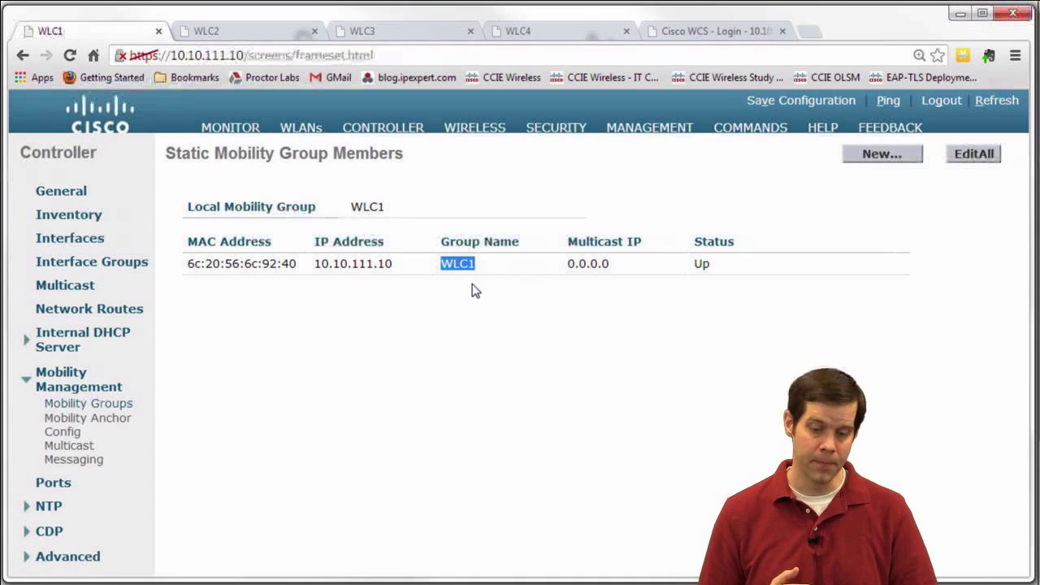
left_click(476, 290)
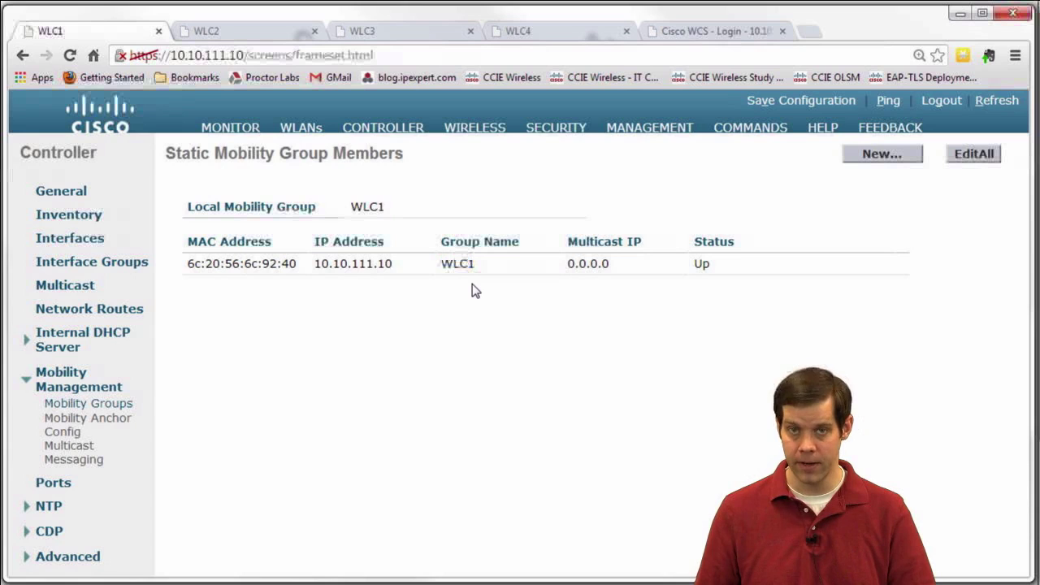
left_click(246, 30)
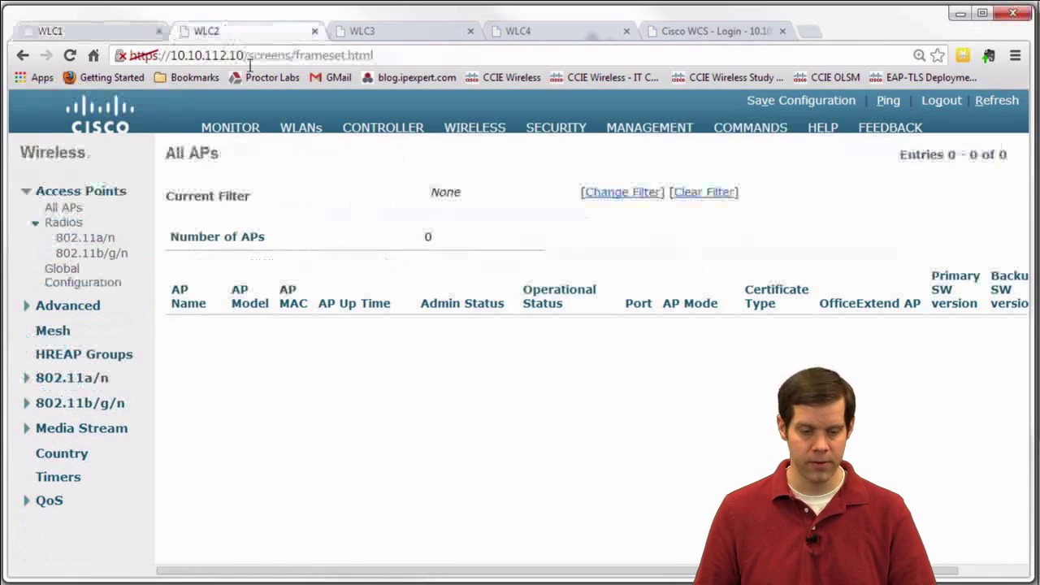
Change WLC2's Default Mobility Domain Name from WLC2 to WLC1, apply it, then return to WLC1.
left_click(412, 131)
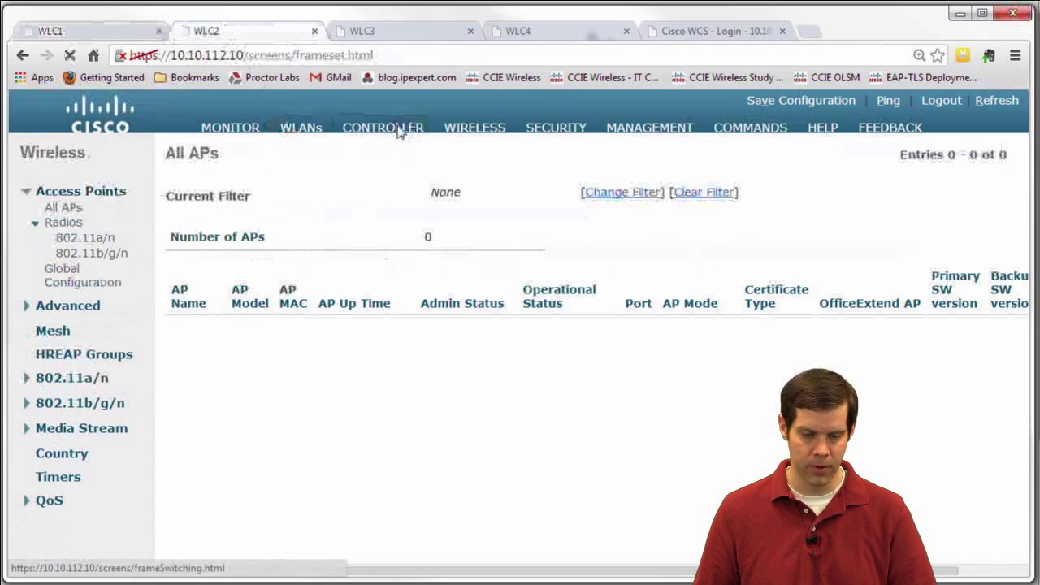
left_click(555, 254)
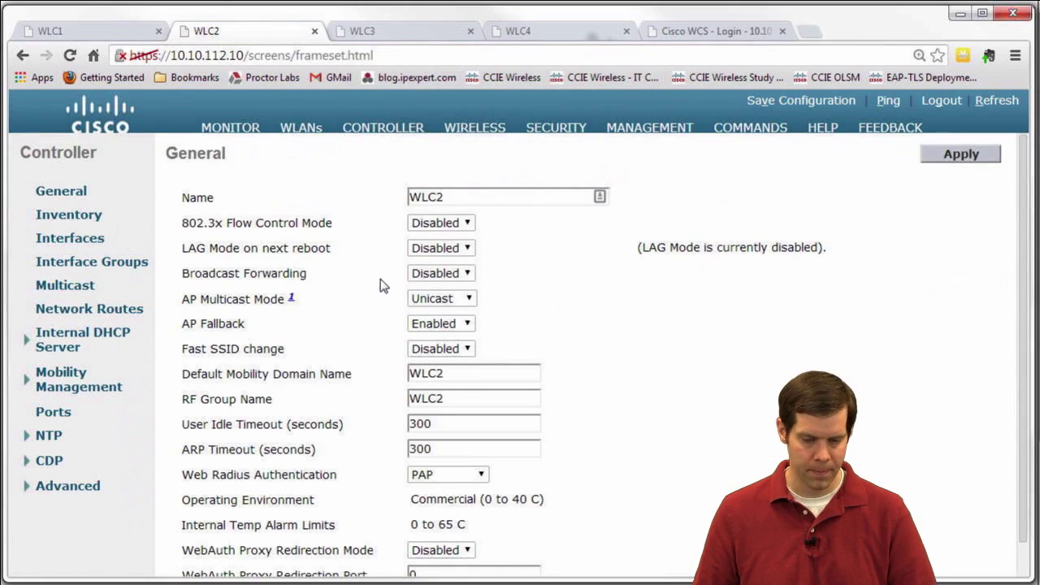
left_click(461, 373)
key("BackSpace")
type("1")
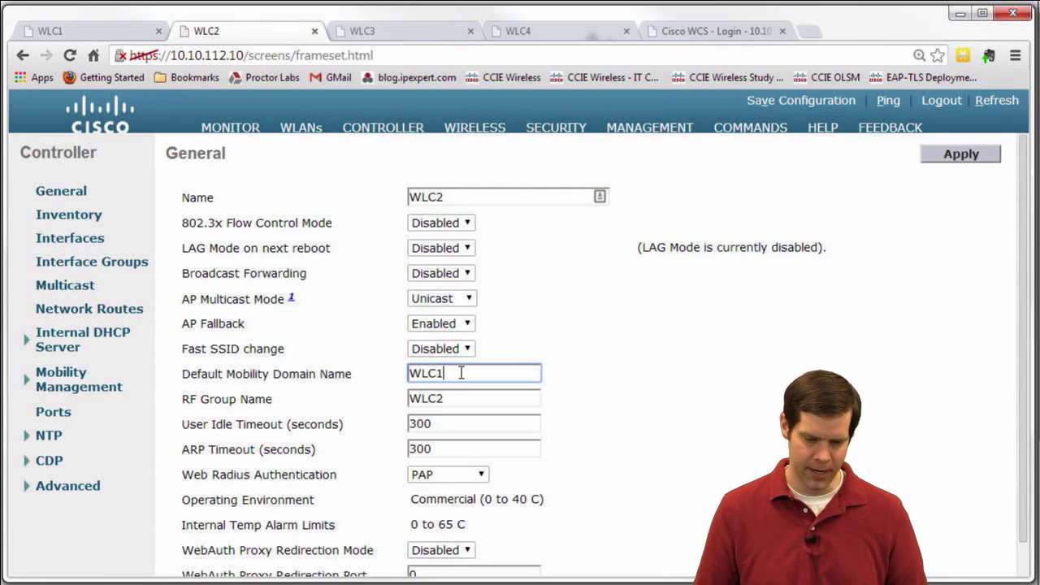
left_click(971, 158)
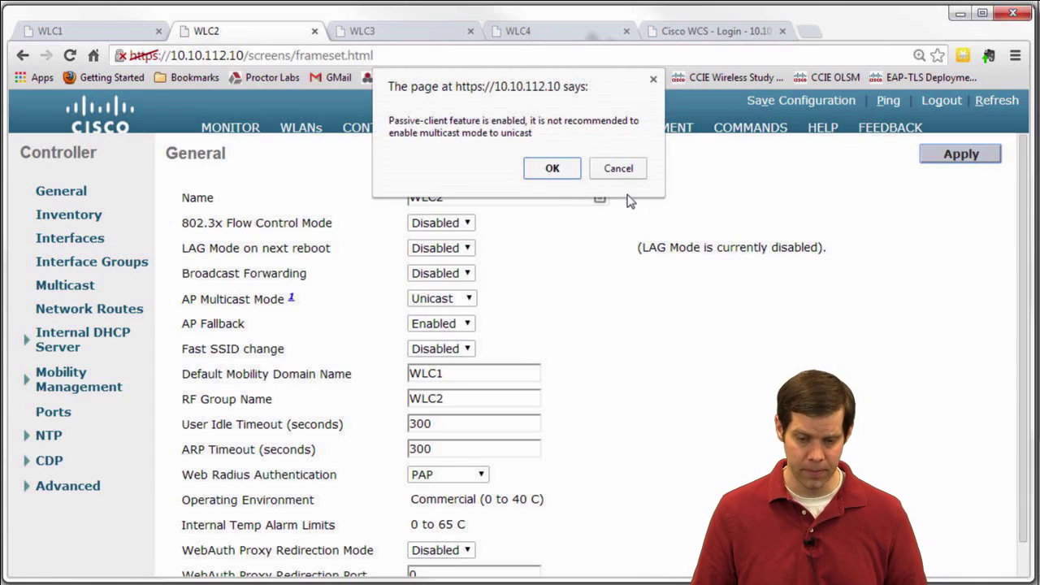
left_click(545, 174)
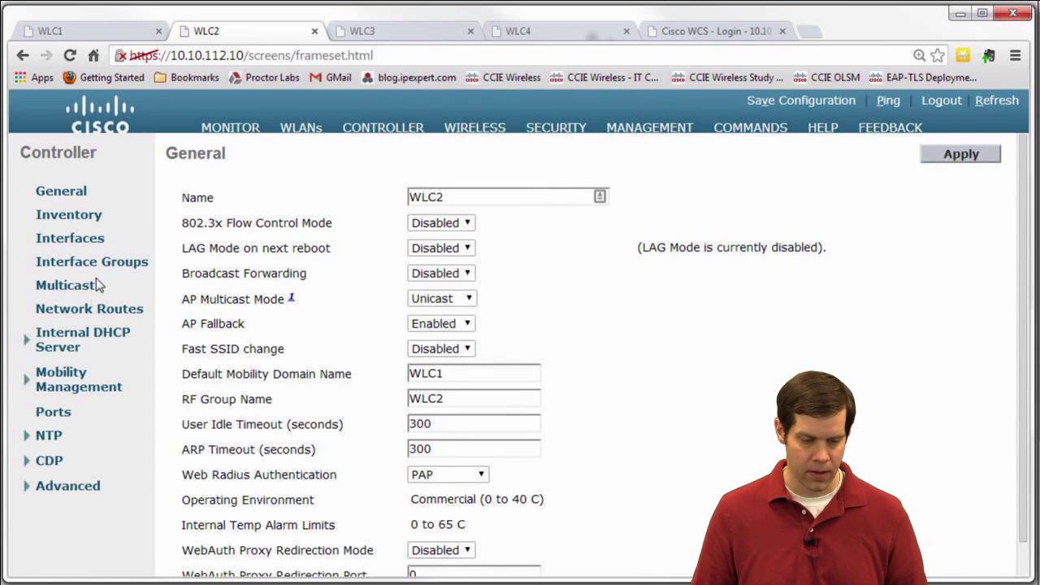
left_click(76, 382)
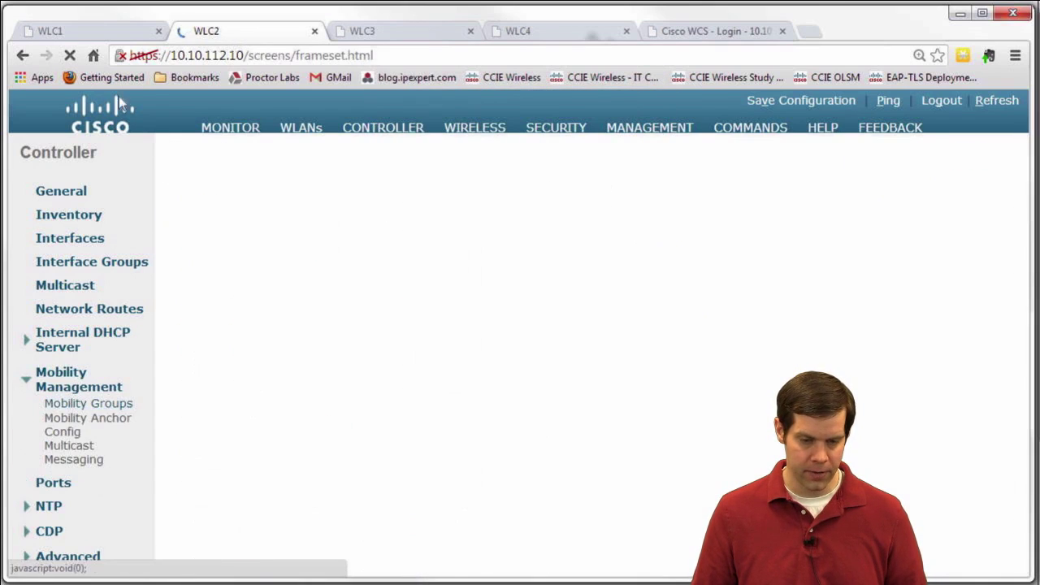
left_click(98, 30)
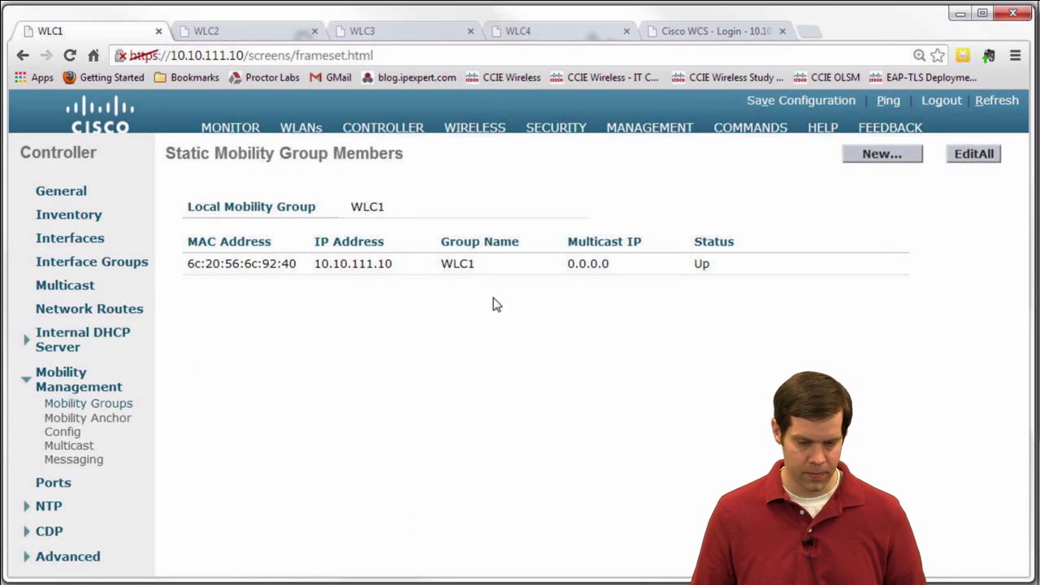
Paste WLC1's MAC and IP into WLC2's Edit All member list with group WLC1 and apply.
left_click(984, 155)
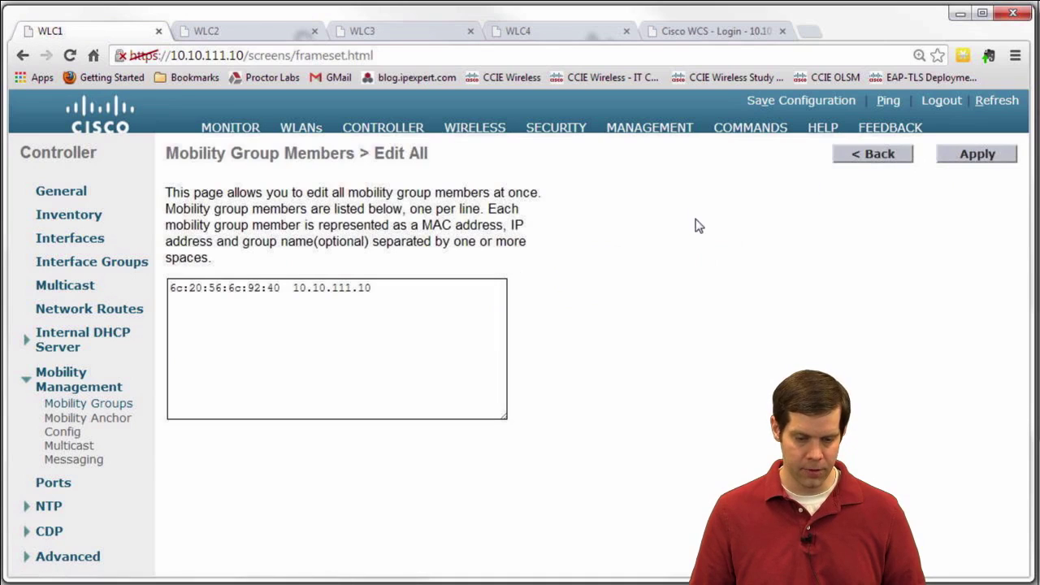
left_click_drag(387, 288, 133, 281)
key("ctrl+c")
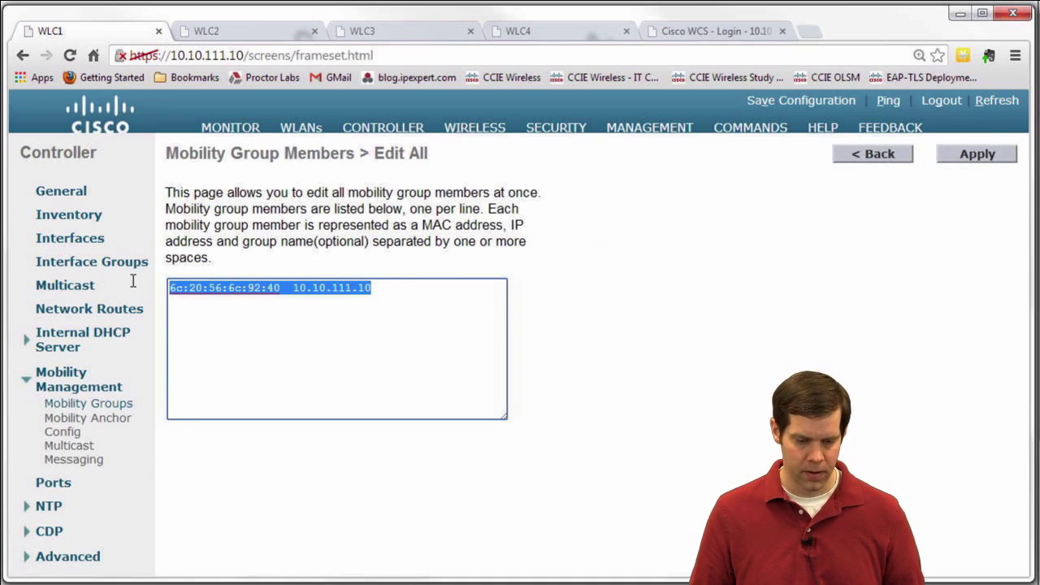
left_click(242, 29)
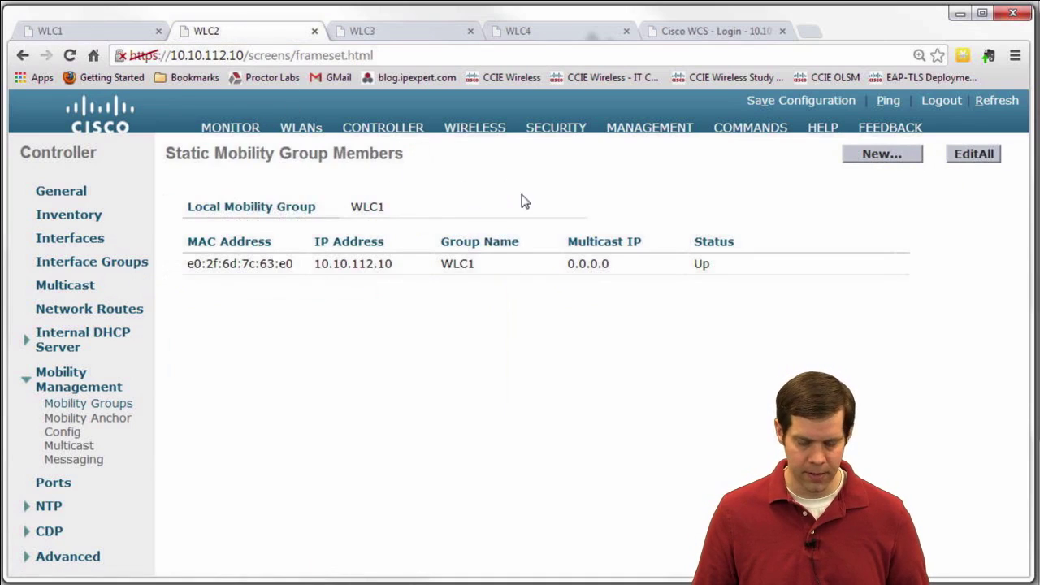
left_click(967, 161)
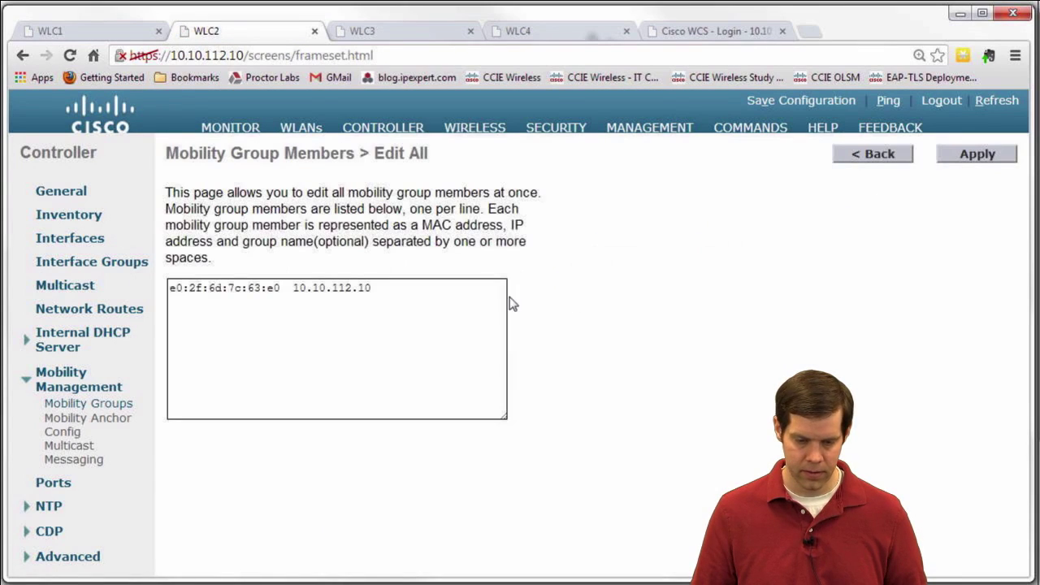
left_click(376, 308)
key("ctrl+v")
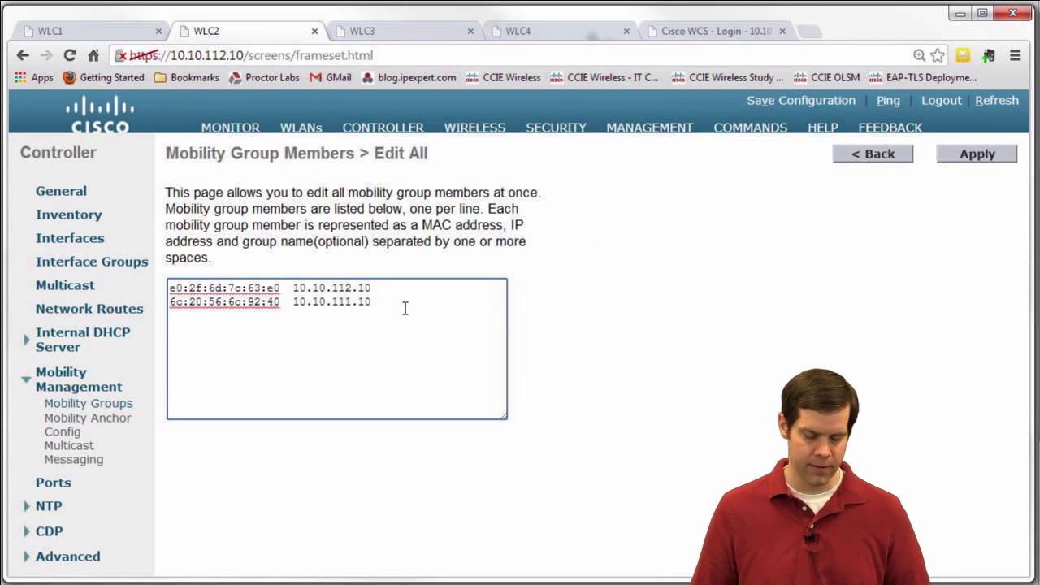
type("WLC1")
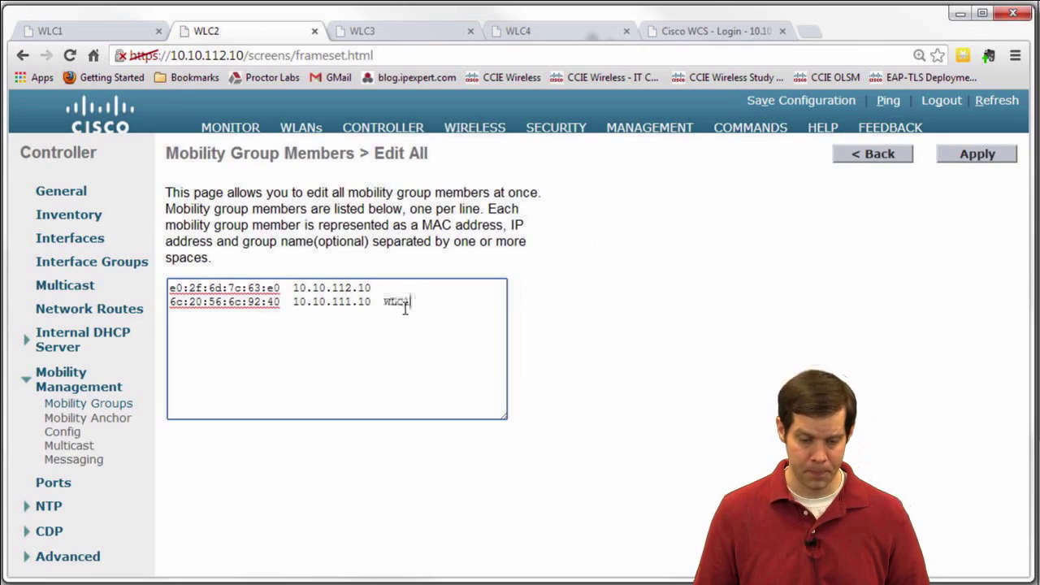
left_click_drag(375, 289, 141, 285)
key("ctrl+c")
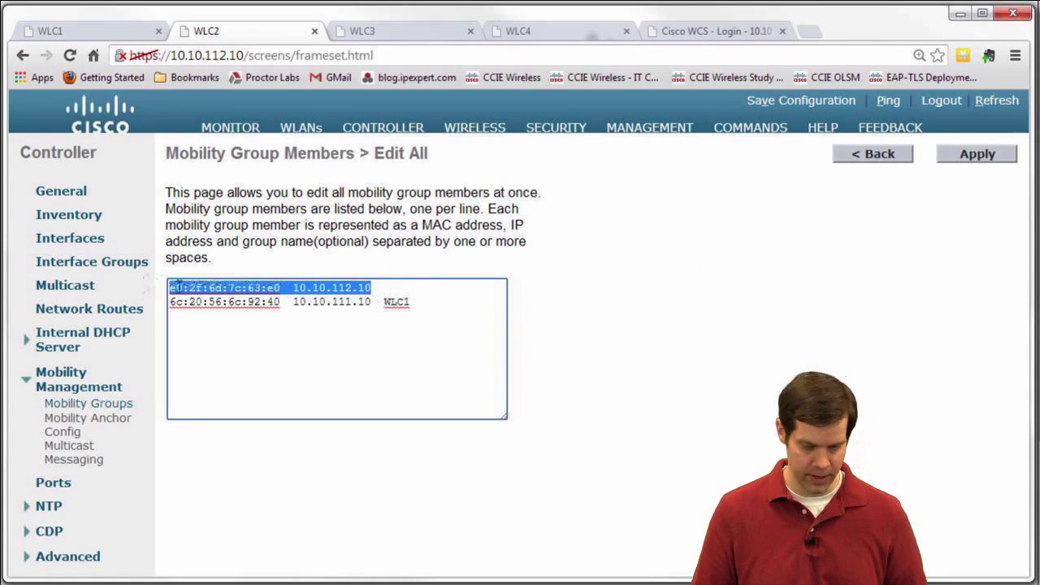
left_click(978, 158)
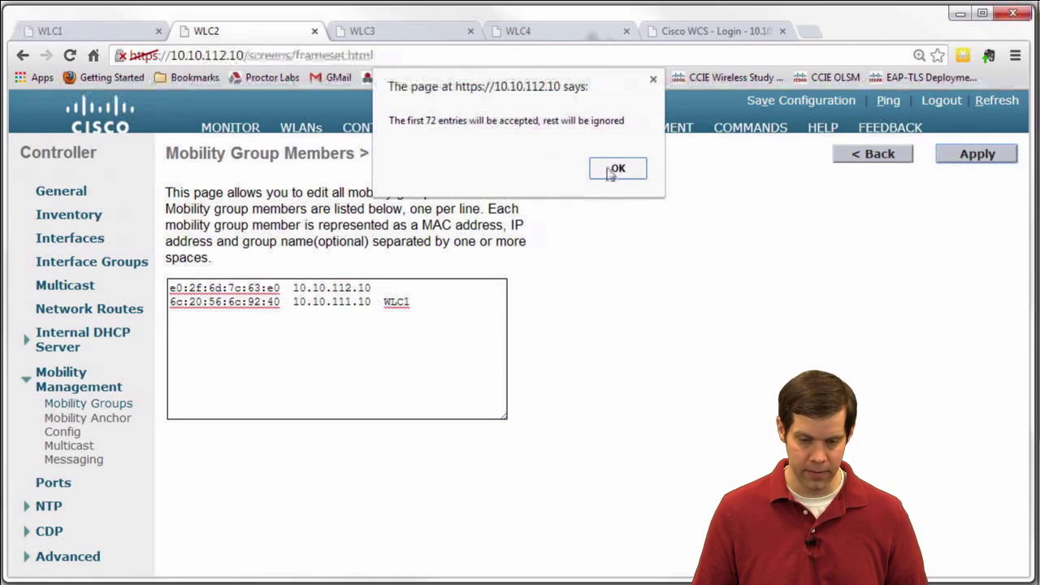
left_click(618, 168)
Paste WLC2's MAC and IP into WLC1's member list with group WLC1 and apply.
left_click(65, 31)
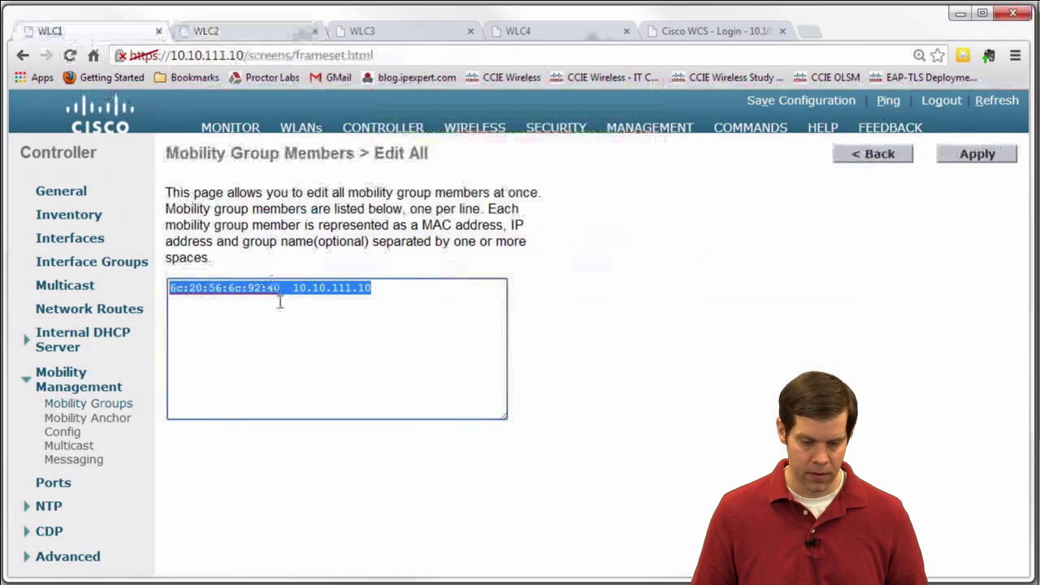
left_click(318, 303)
key("ctrl+v")
type("WLC1")
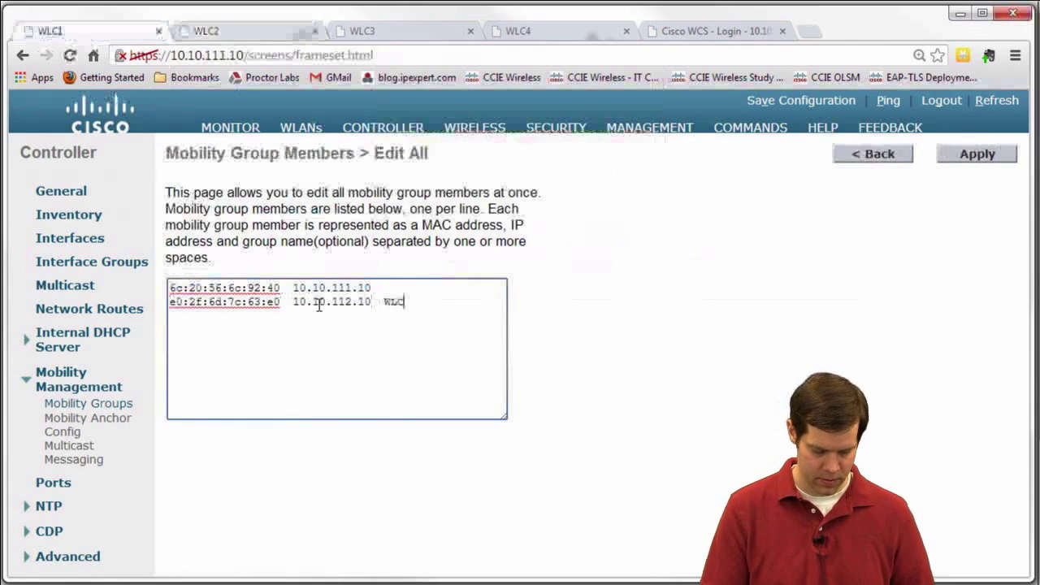
left_click(966, 162)
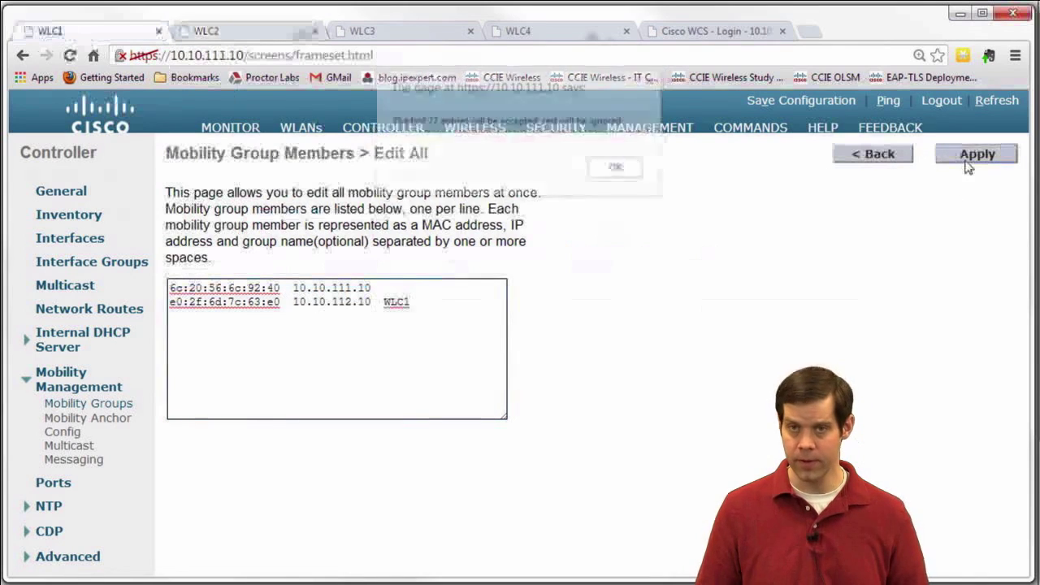
left_click(616, 169)
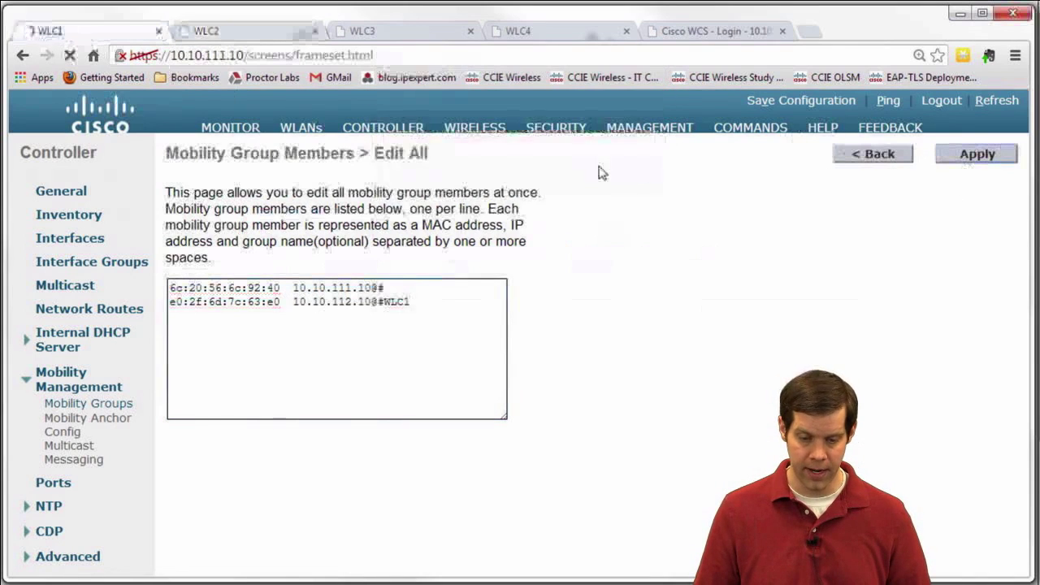
Confirm WLC1's member list now shows WLC2 in group WLC1, then go to WLC4.
left_click(878, 154)
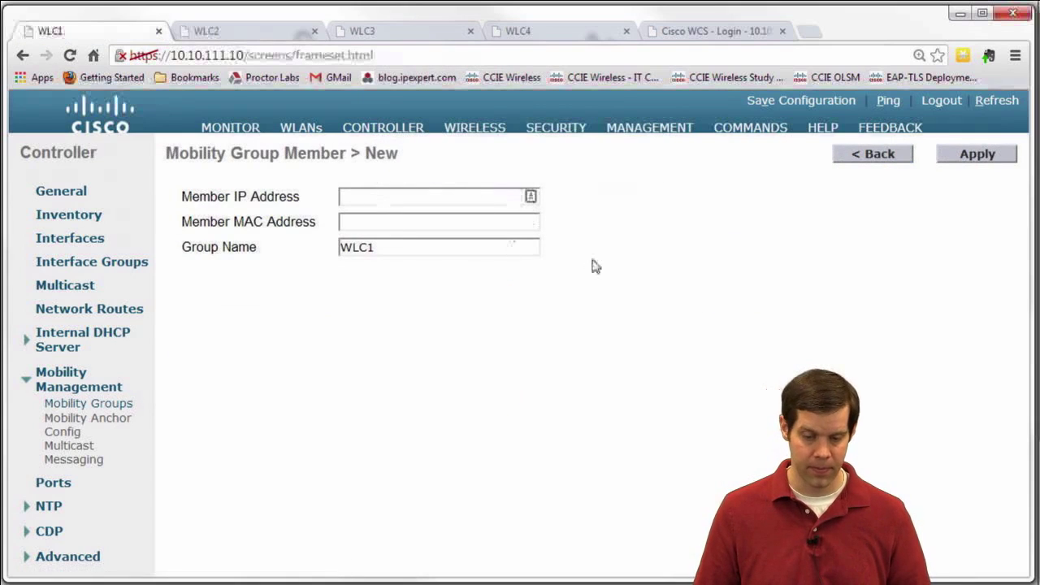
left_click(876, 155)
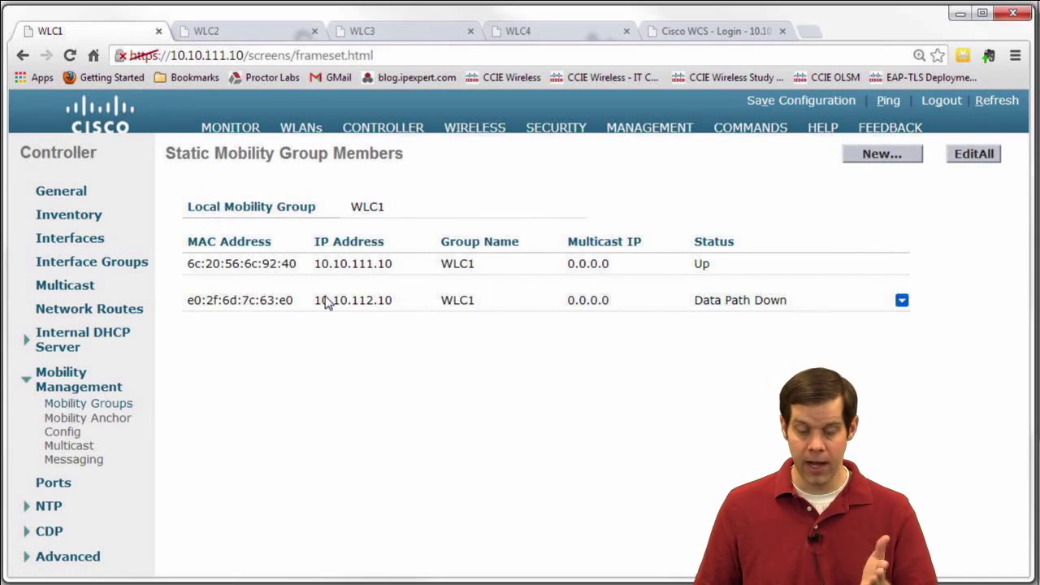
double_click(457, 307)
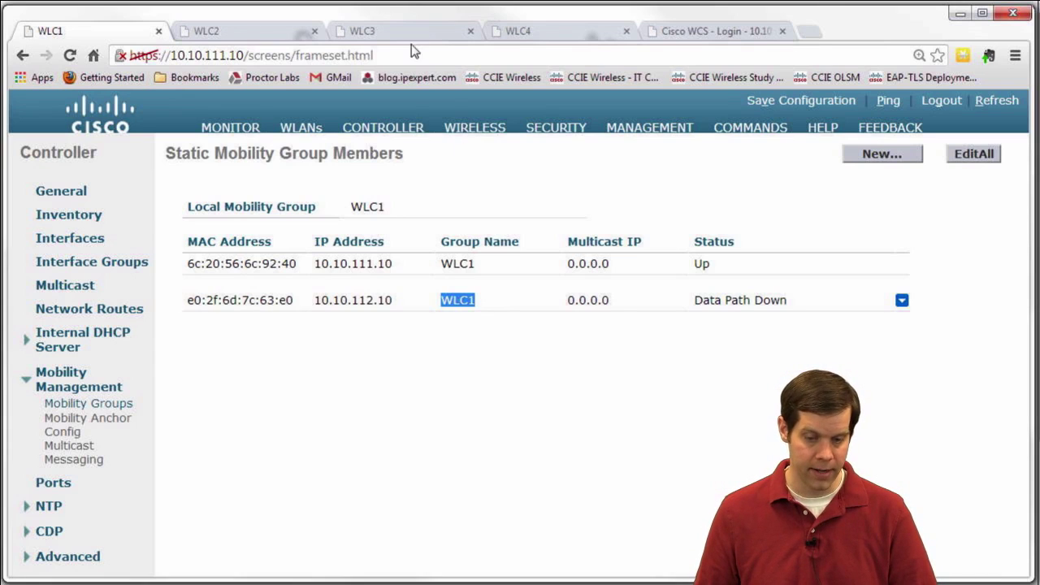
left_click(537, 32)
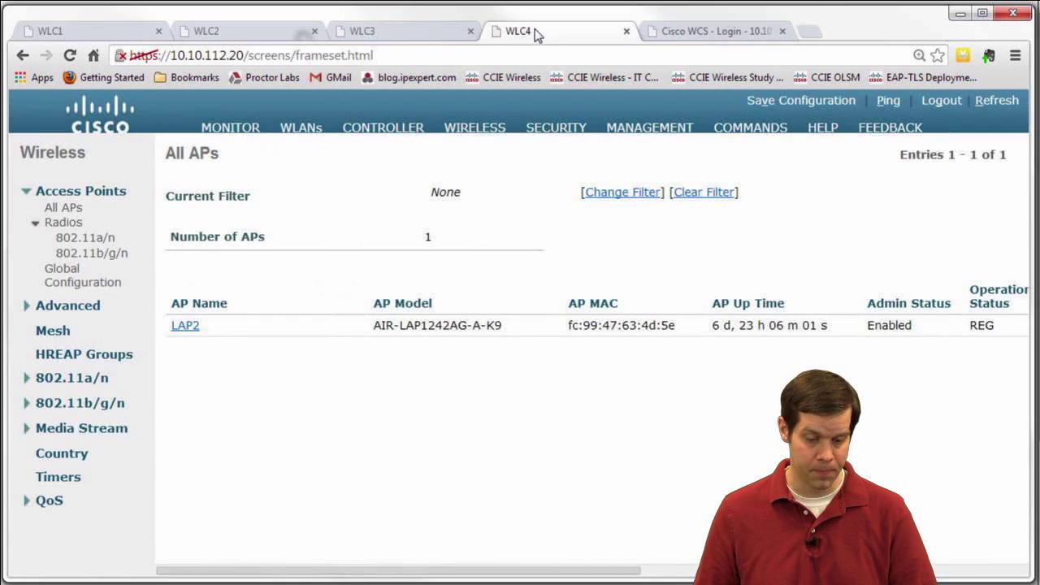
Check WLC4's Default Mobility Domain Name and open its Mobility Groups Edit All list, then return to WLC1.
left_click(393, 132)
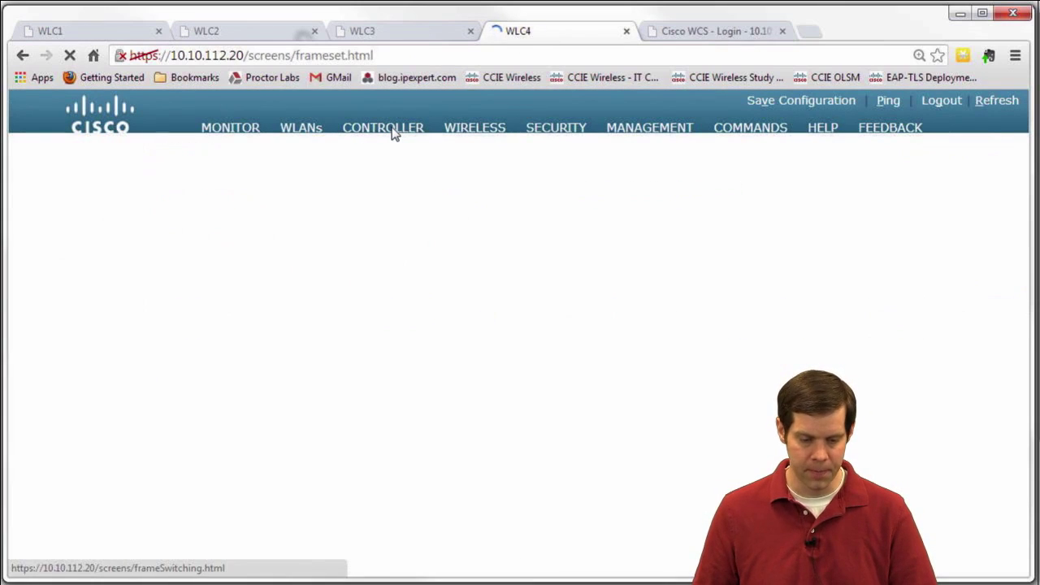
left_click_drag(460, 350, 397, 347)
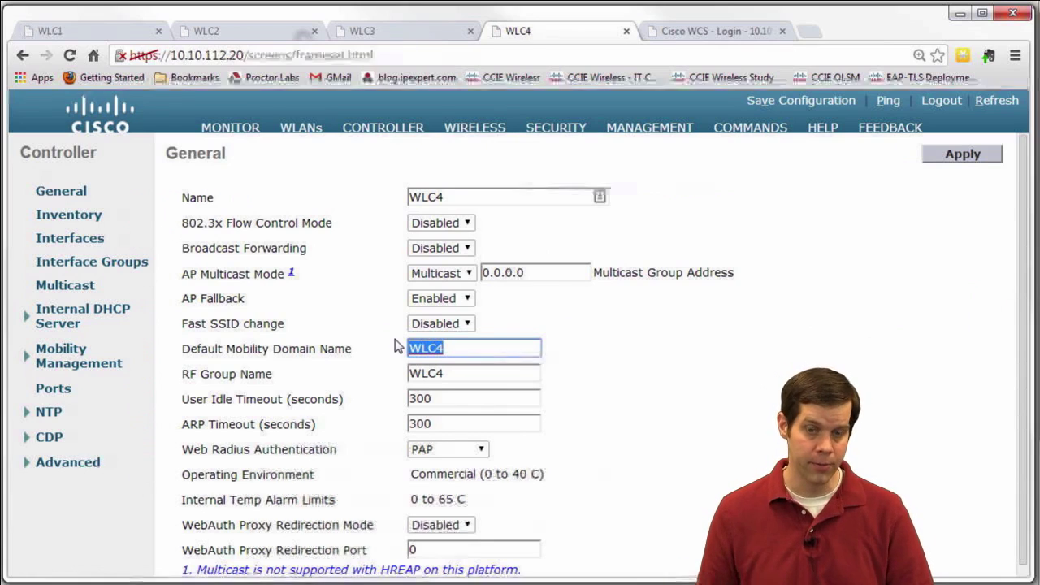
left_click(89, 363)
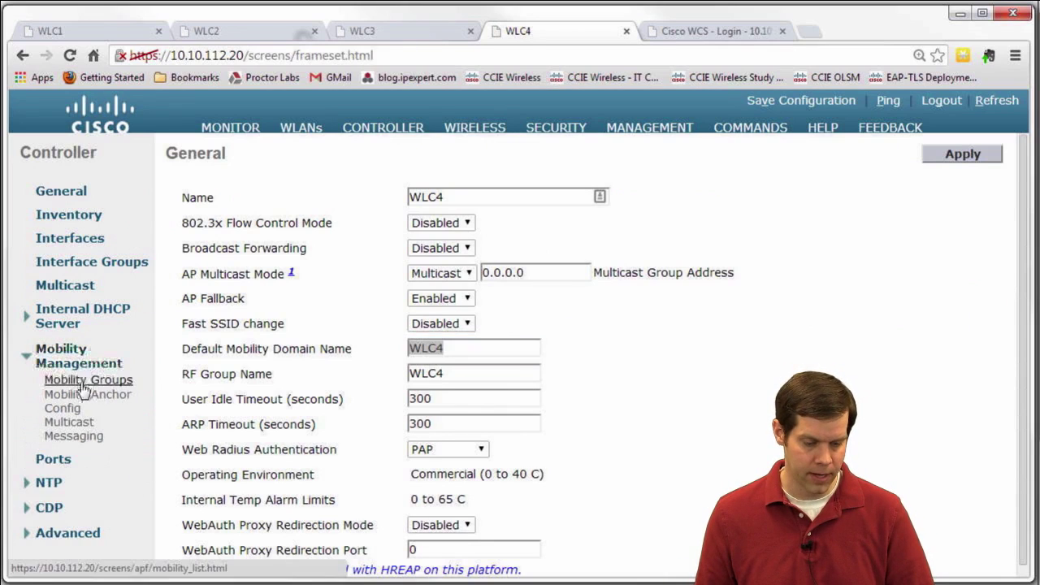
left_click(83, 384)
left_click(972, 154)
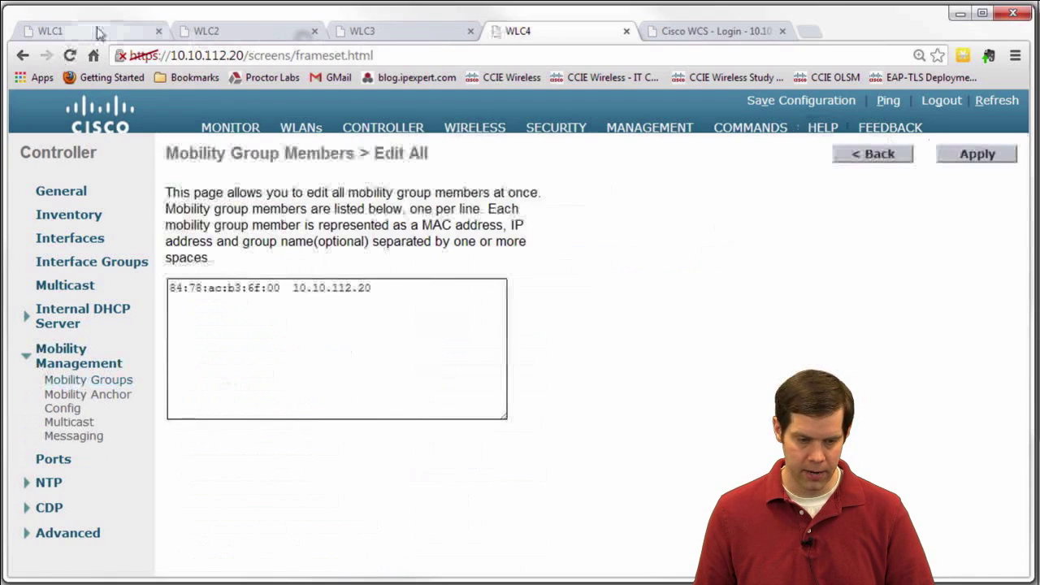
left_click(98, 32)
left_click(390, 341)
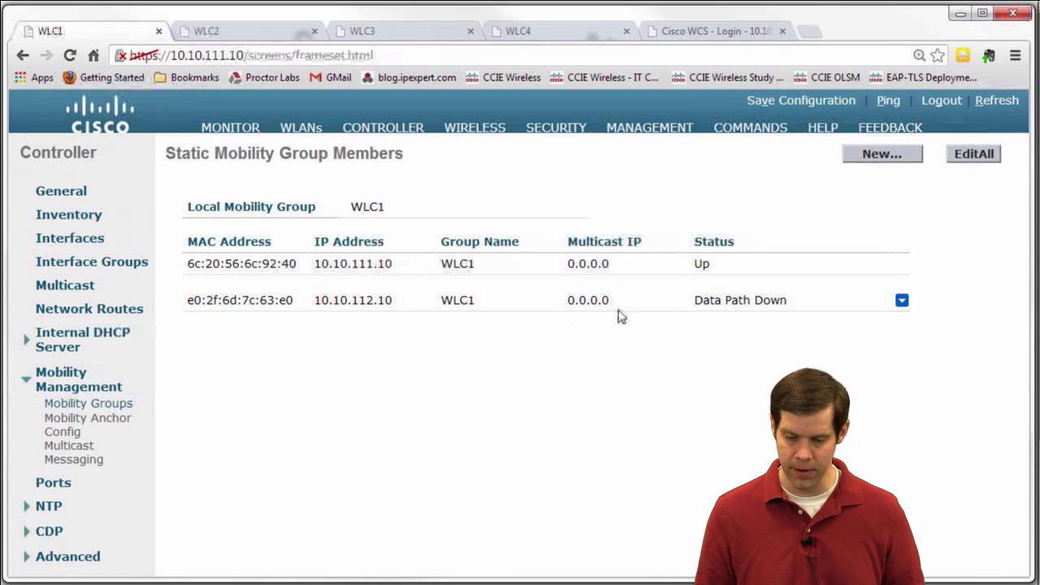
Add WLC1's MAC and IP (10.10.111.10) to WLC4's member list with group WLC1 and apply.
left_click(975, 154)
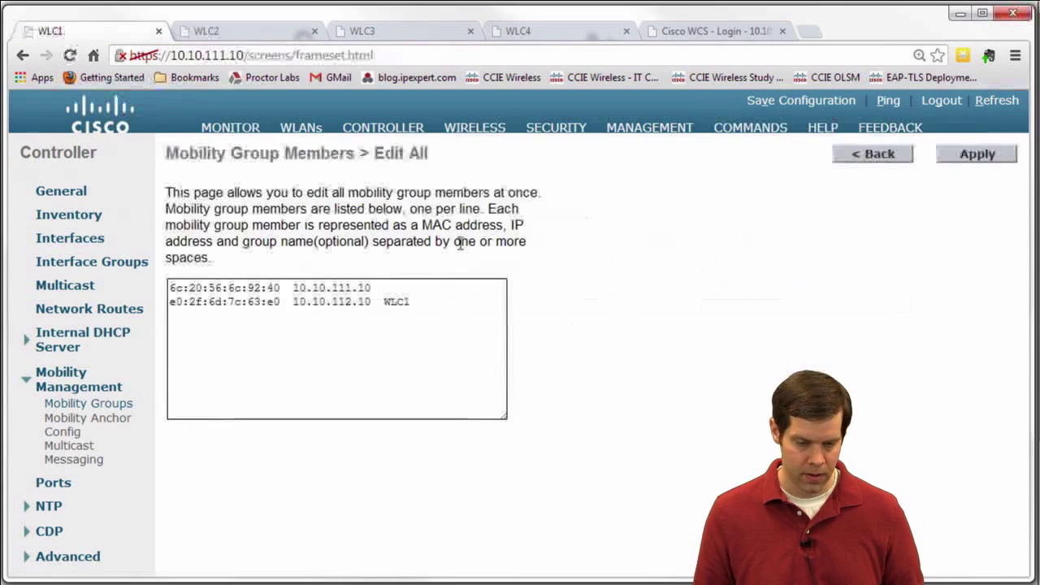
left_click_drag(404, 286, 149, 274)
key("ctrl+c")
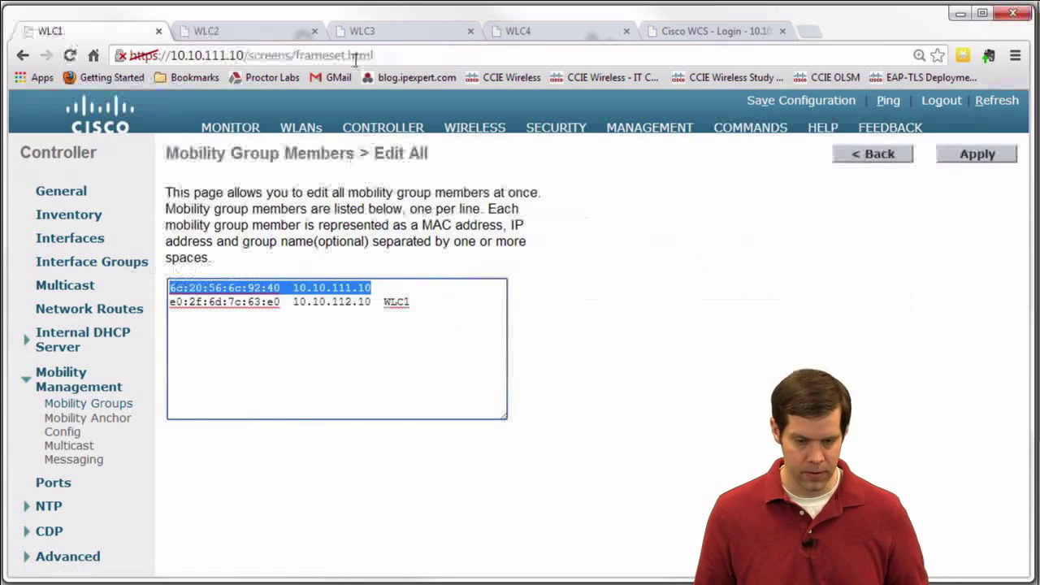
left_click(552, 32)
left_click(406, 303)
key("Return")
key("ctrl+v")
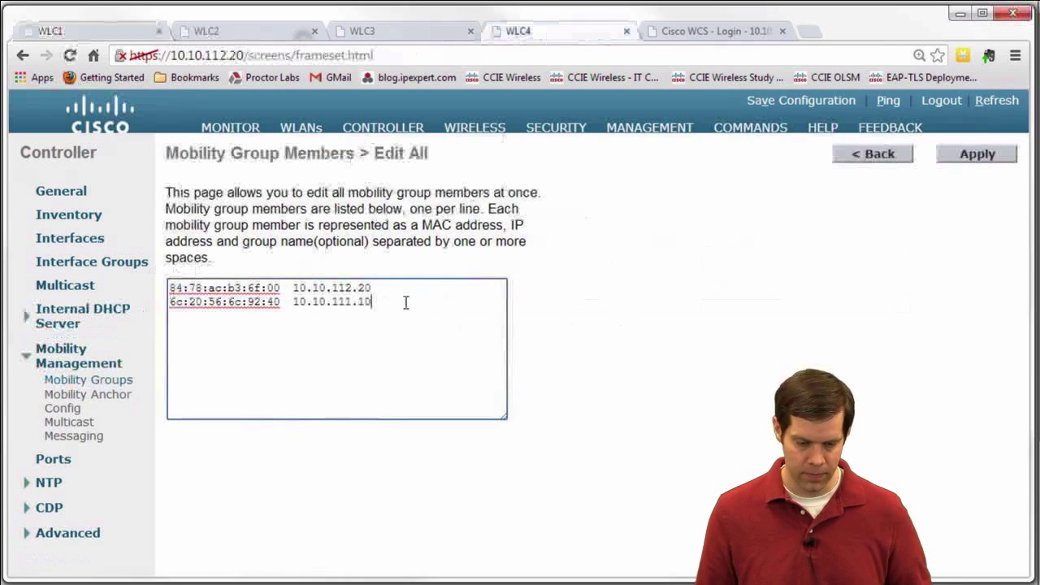
type("WLC1")
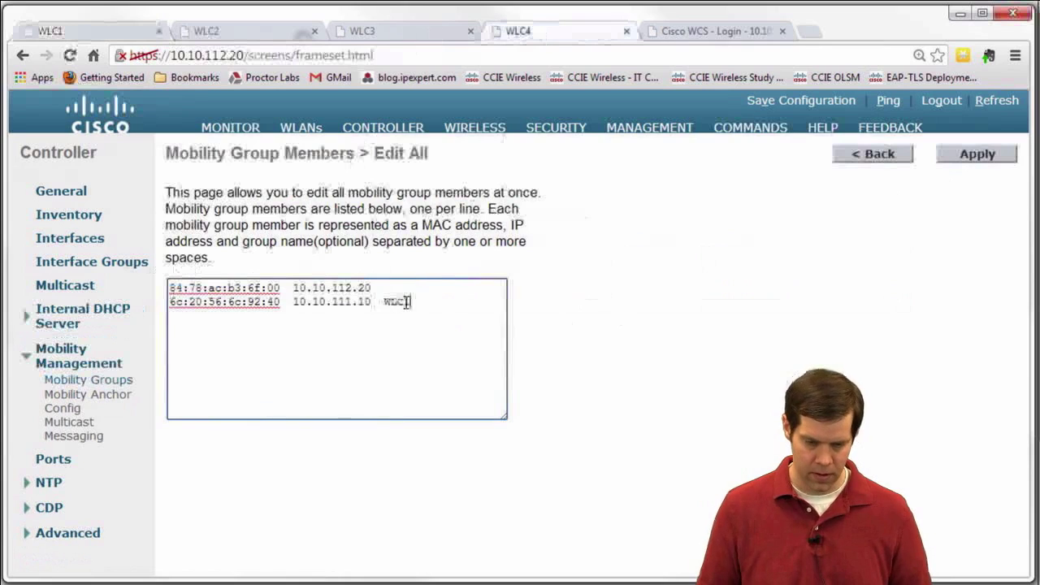
left_click_drag(375, 290, 95, 290)
key("ctrl+c")
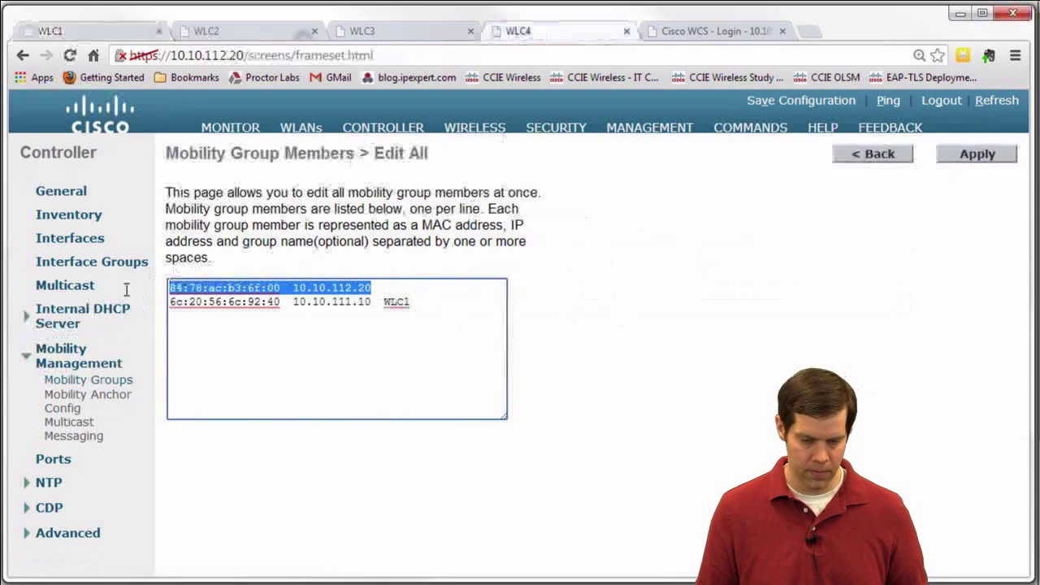
left_click(991, 162)
left_click(619, 172)
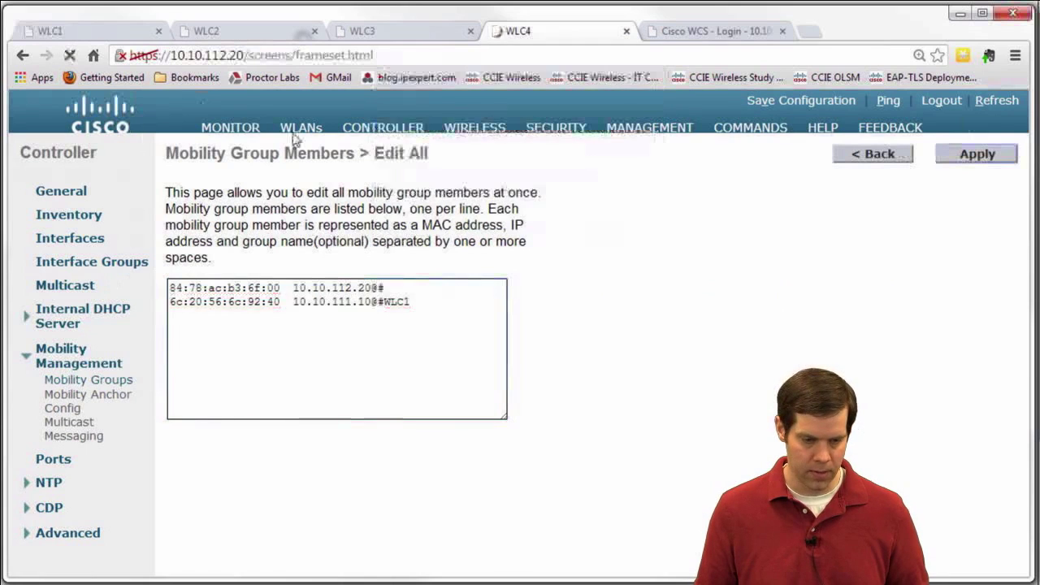
Add WLC4 (84:78:ac:b3:6f:00, 10.10.112.20) to WLC1's member list with group WLC4 and apply.
left_click(120, 33)
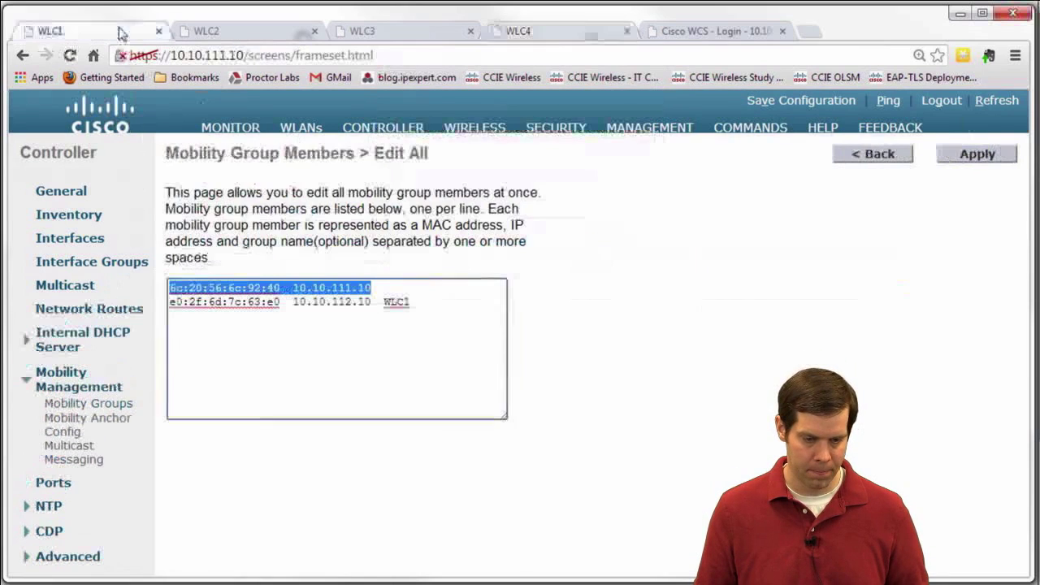
left_click(273, 316)
key("ctrl+v")
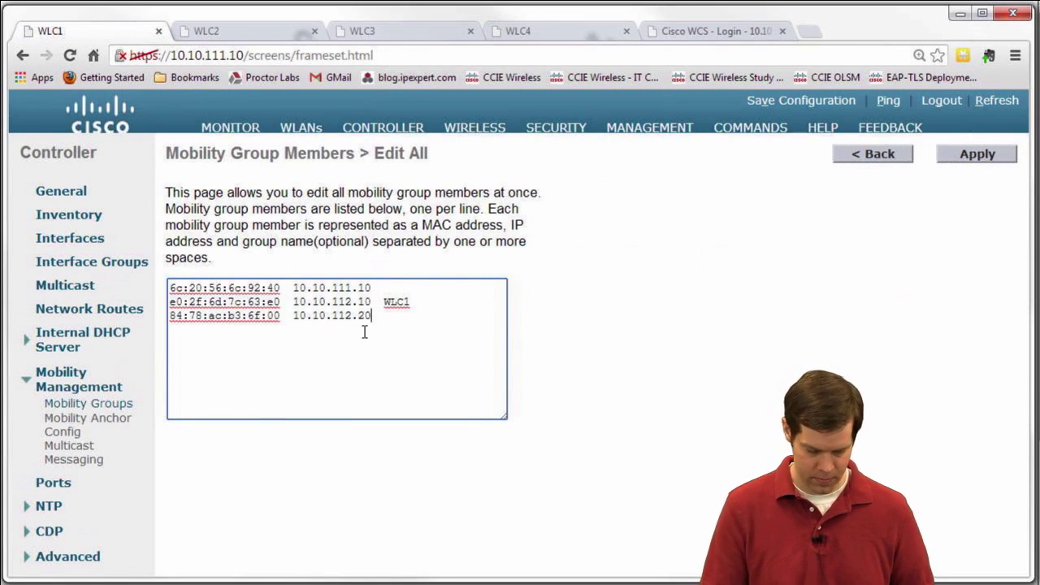
type("WLC4")
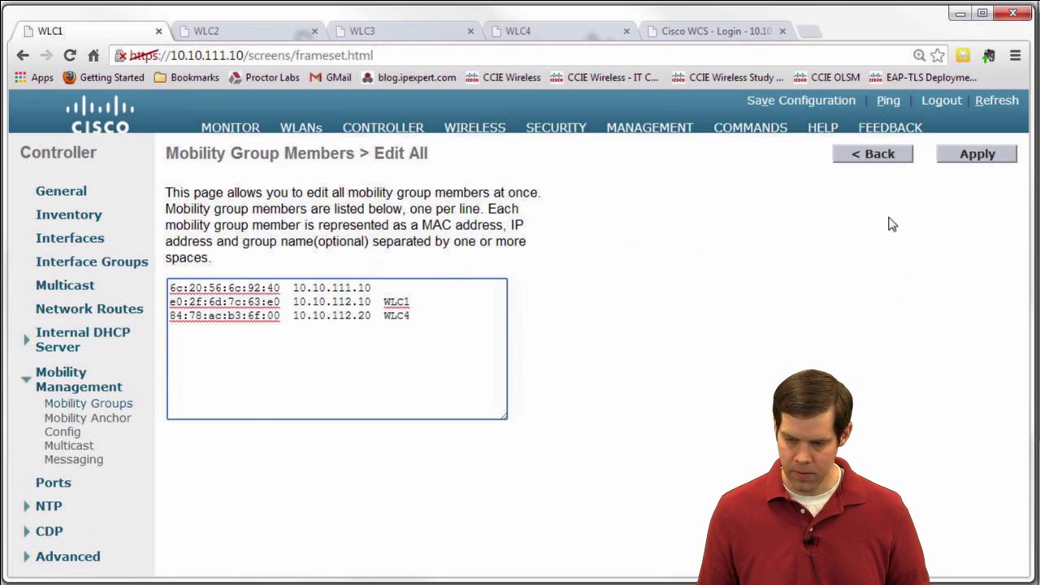
left_click(961, 168)
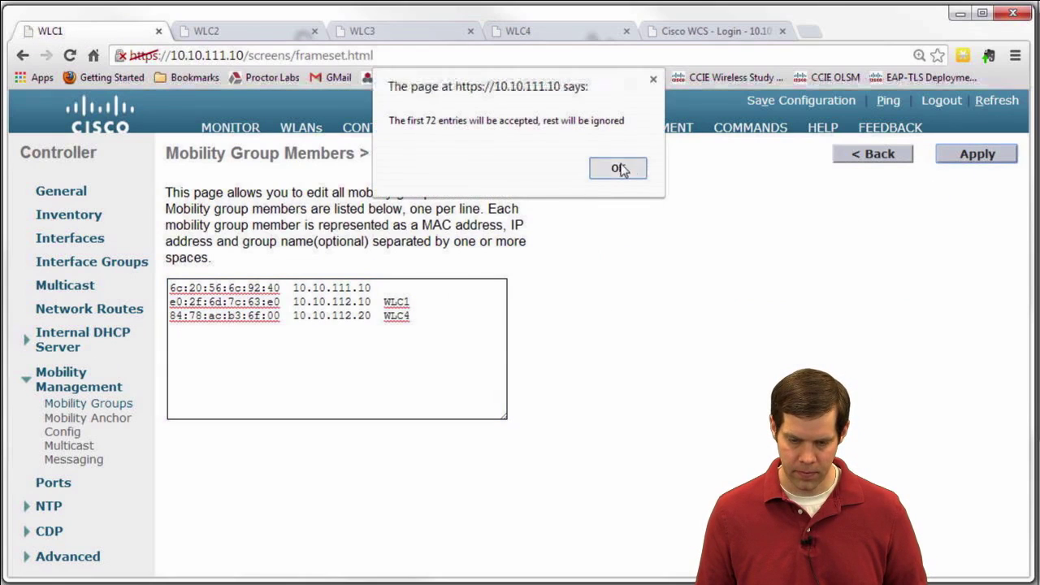
left_click(620, 169)
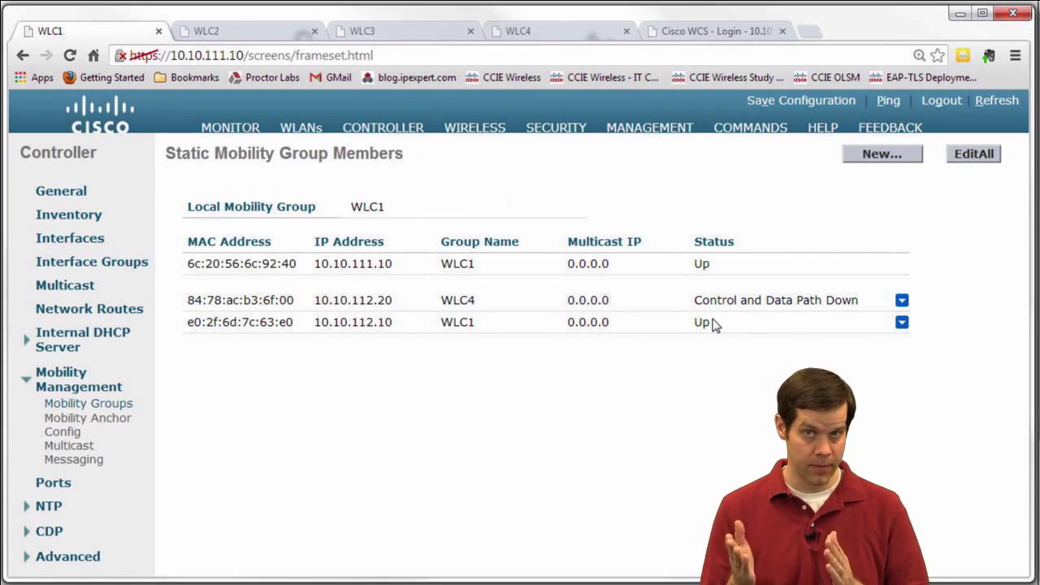
Note WLC4's Control and Data Path Down status, then open WLC1's All APs page listing LAP1 and LAP3.
left_click_drag(695, 301, 730, 300)
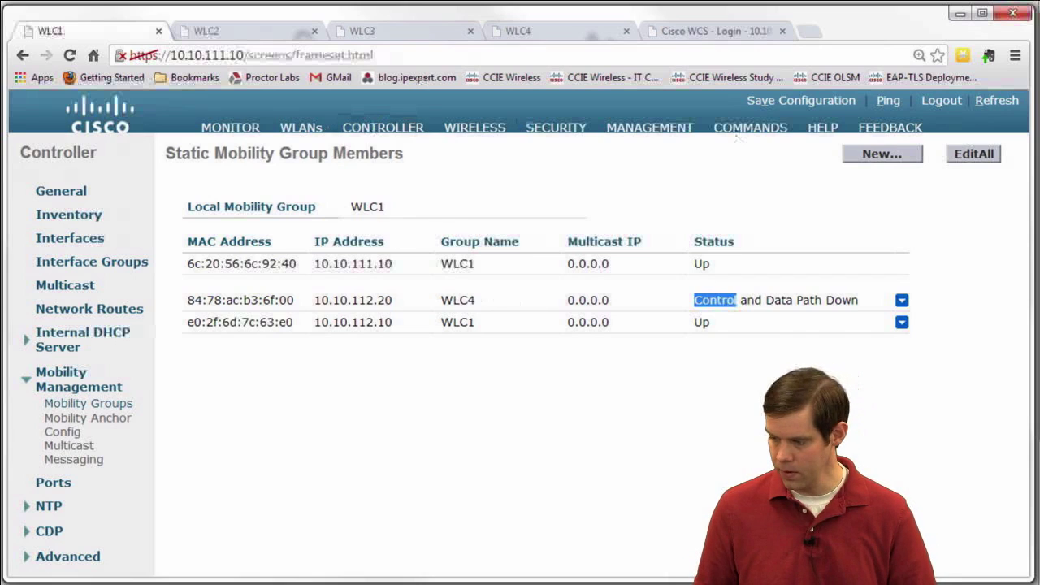
key("alt+Tab")
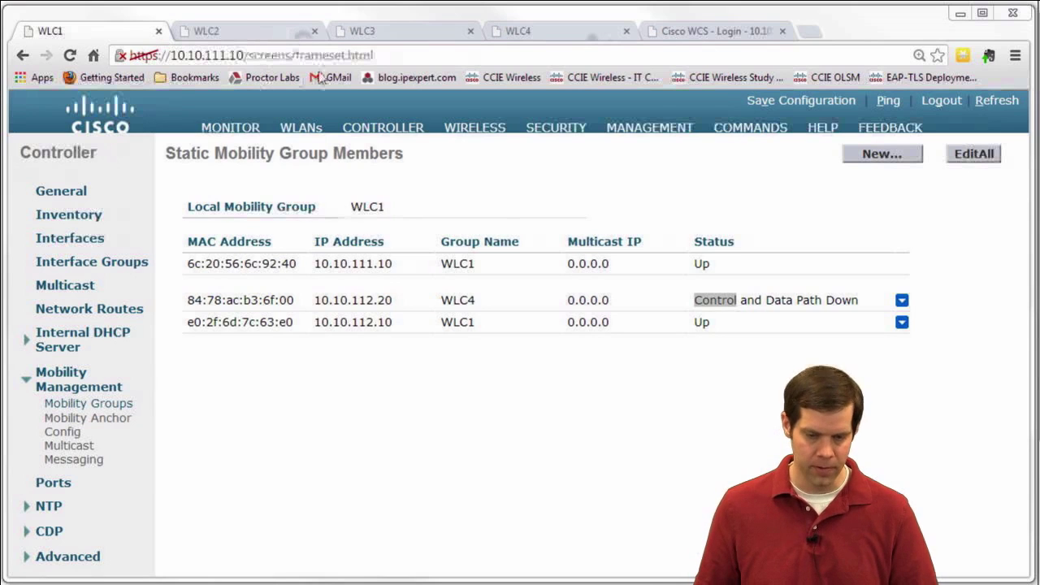
left_click(458, 134)
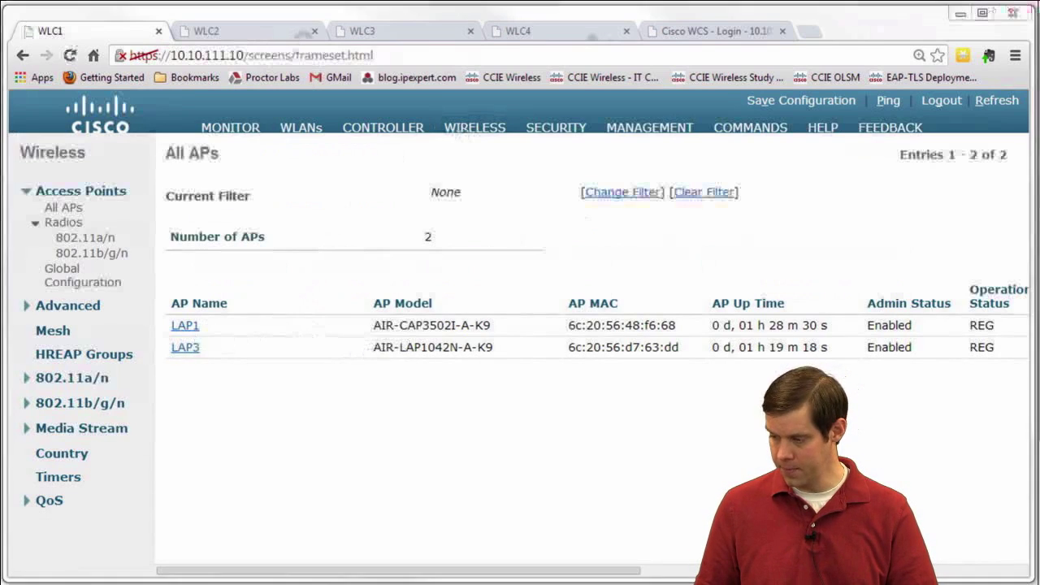
Log in to LAP1's SecureCRT console session with its console credentials.
key("alt+Tab")
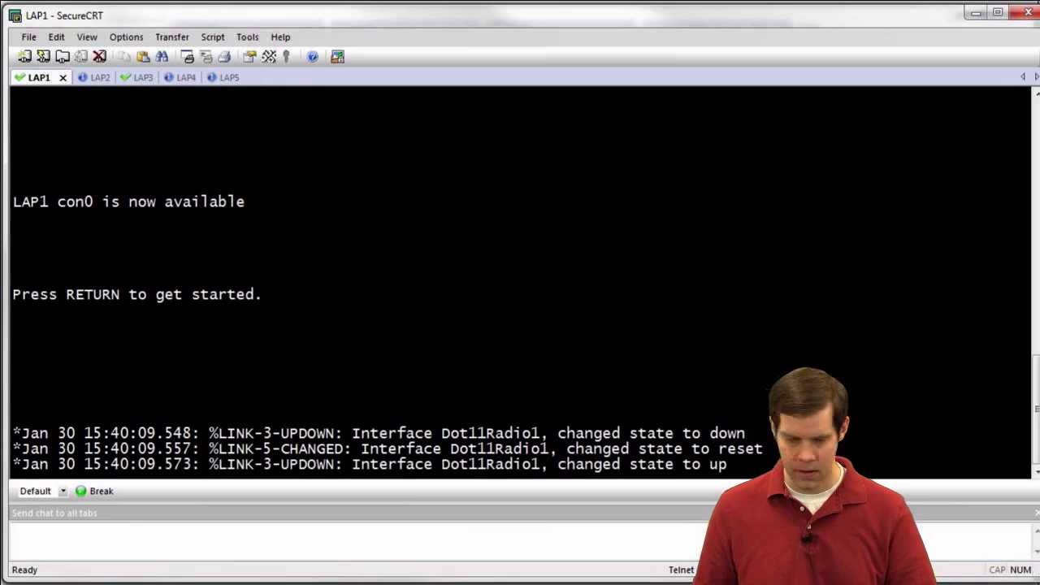
key("Return")
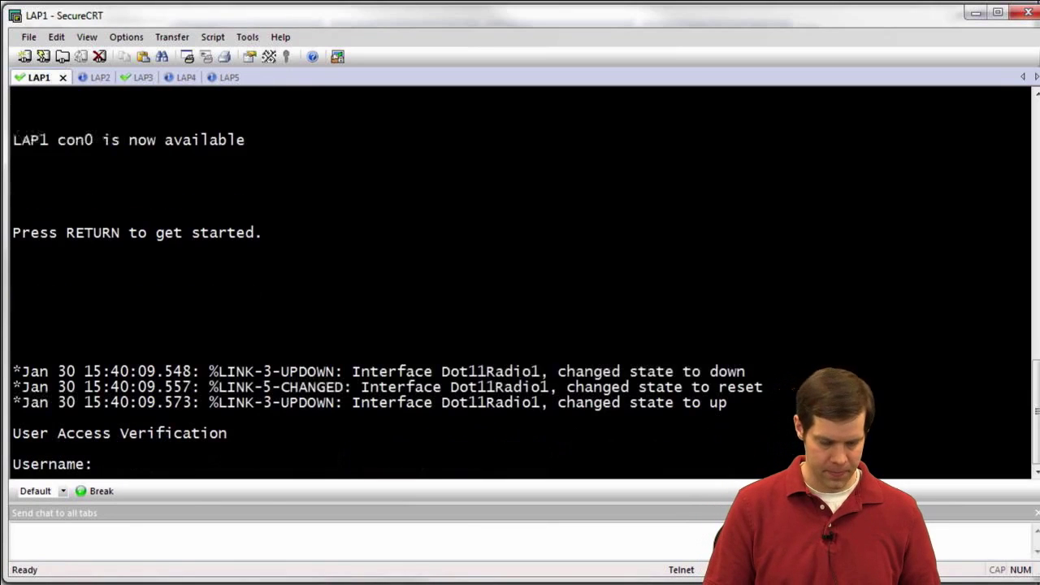
key("Return")
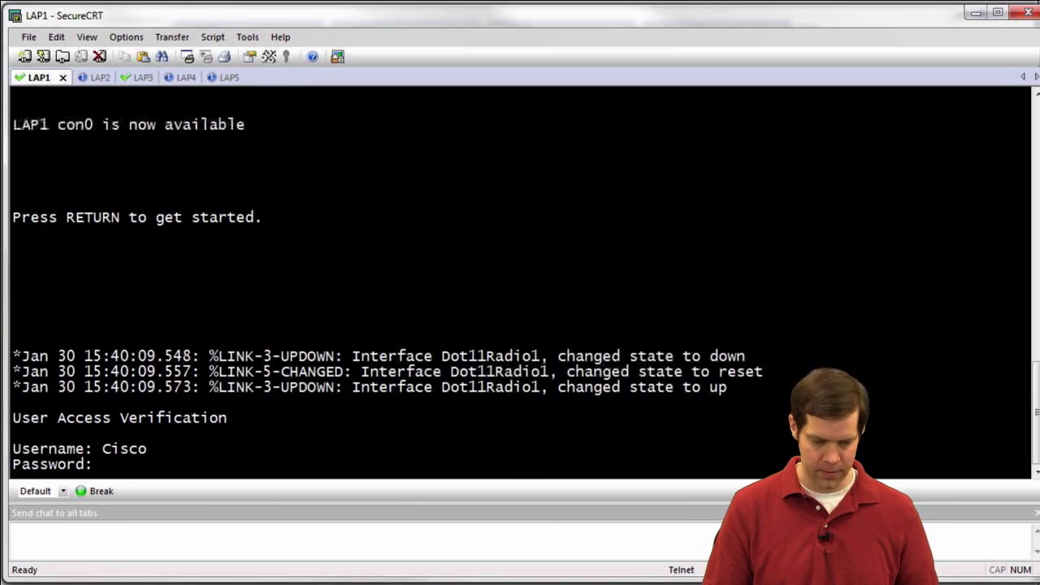
key("Return")
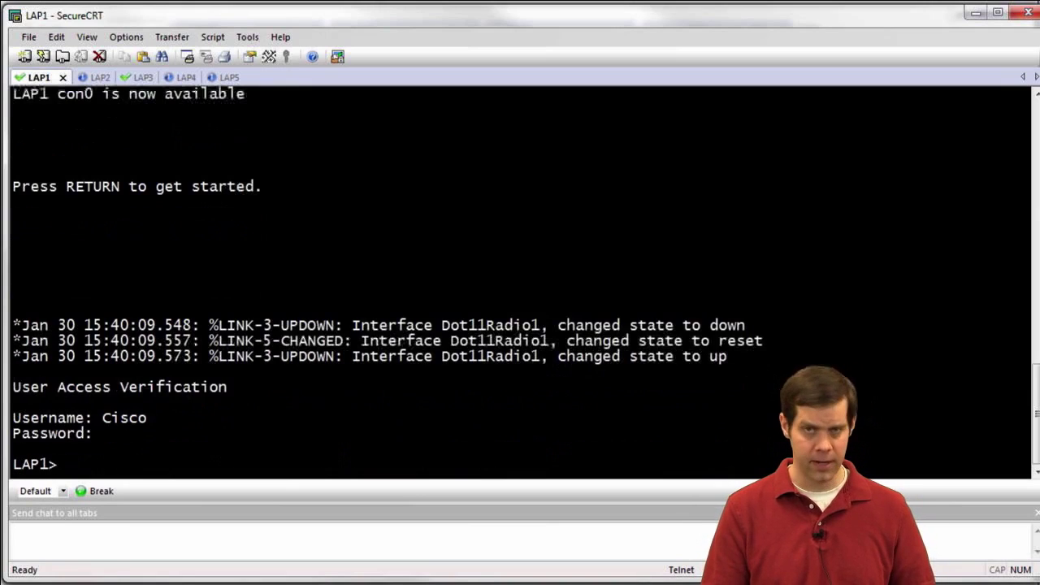
Run 'show capwap client config' on LAP1 using keyword Tab completion.
type("sho")
key("Tab")
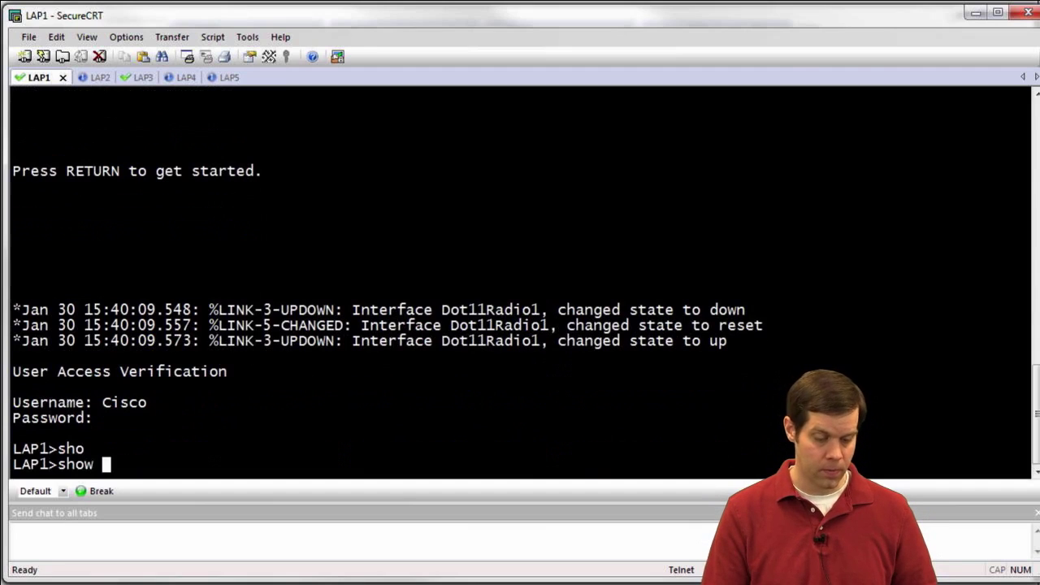
type("cap")
key("Tab")
type("cli")
key("Tab")
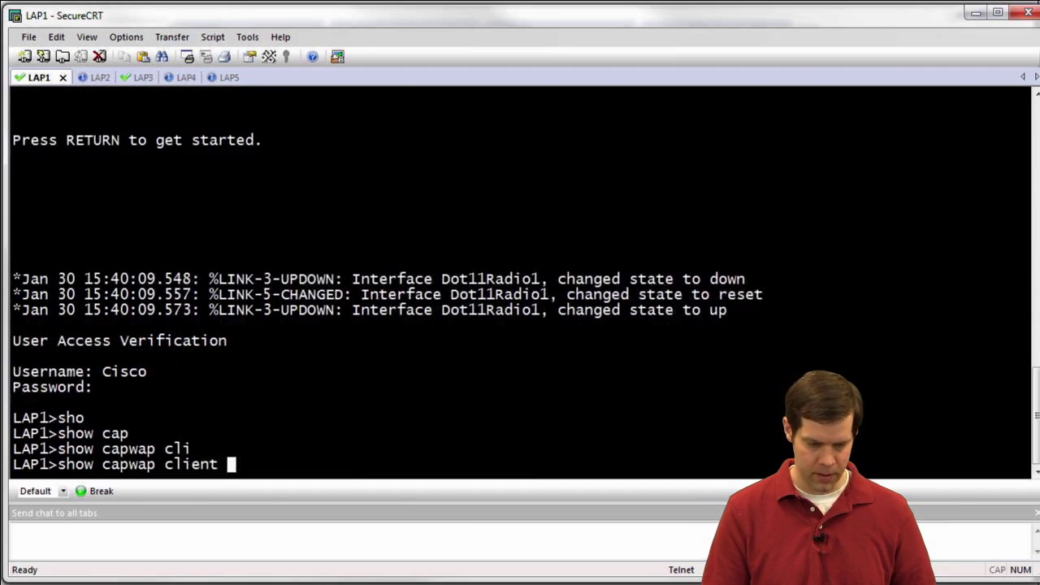
type("con")
key("Tab")
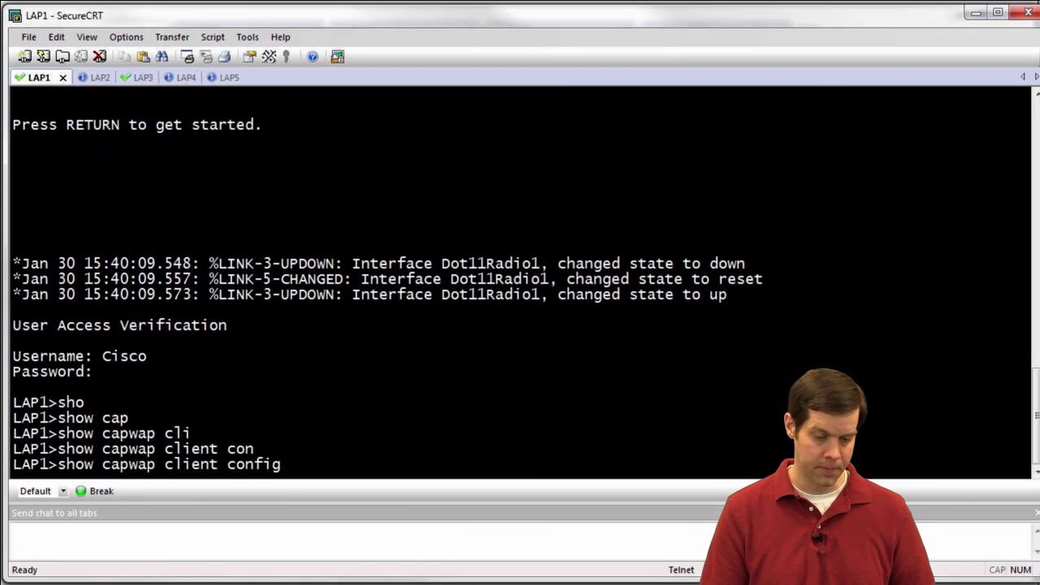
key("Return")
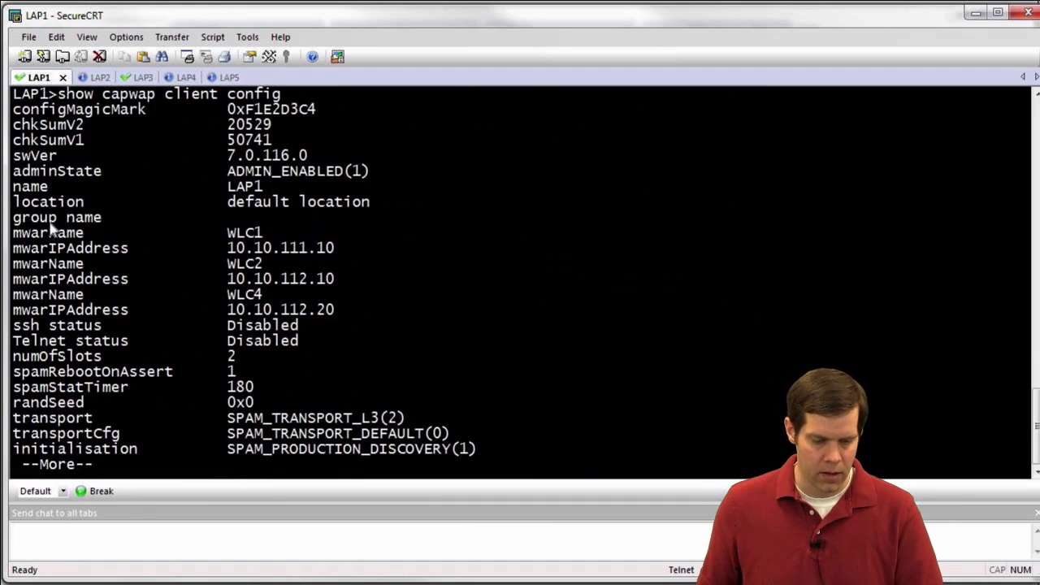
Highlight LAP1's mwarName lines, then page on and highlight configured switch addresses 10.10.111.10 and 10.10.112.10.
left_click_drag(14, 234, 357, 308)
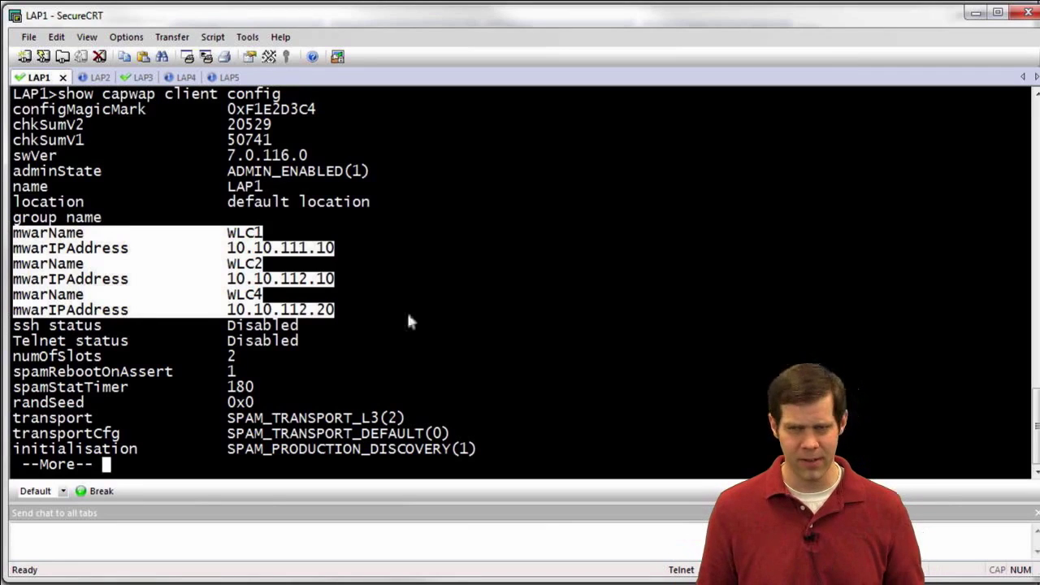
key("space")
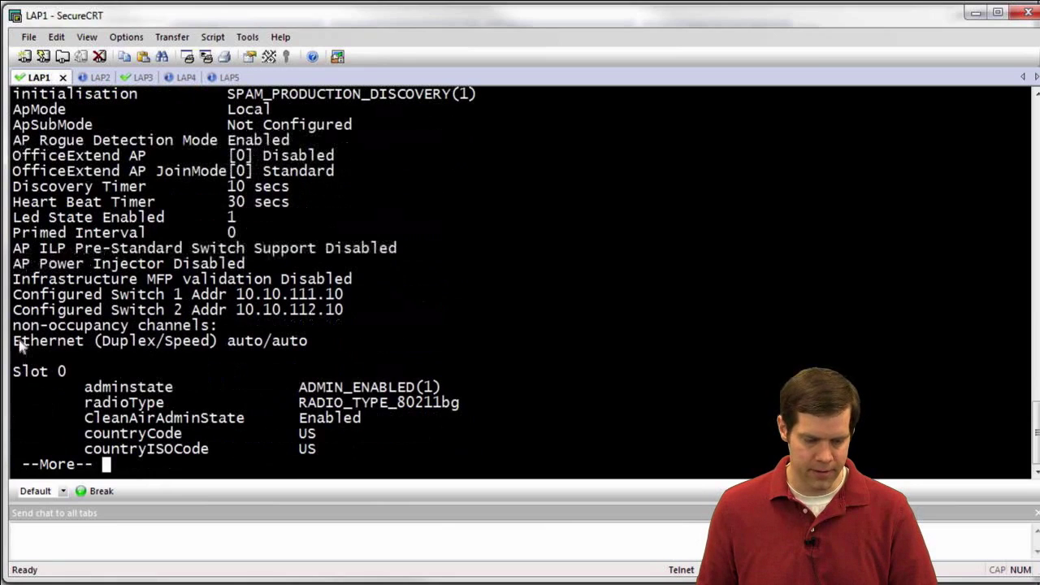
left_click_drag(17, 300, 343, 308)
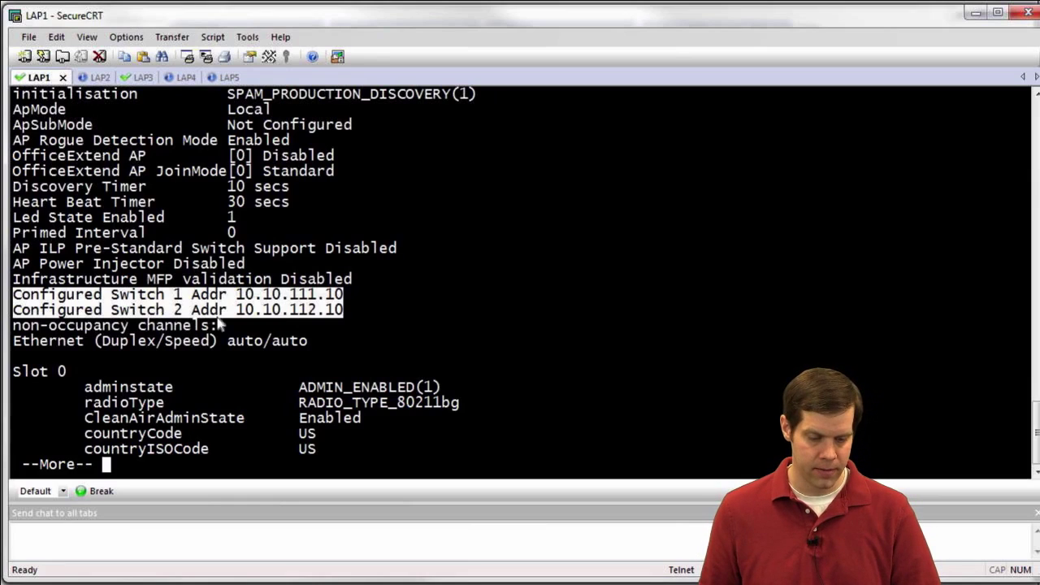
left_click(254, 295)
left_click_drag(236, 295, 344, 295)
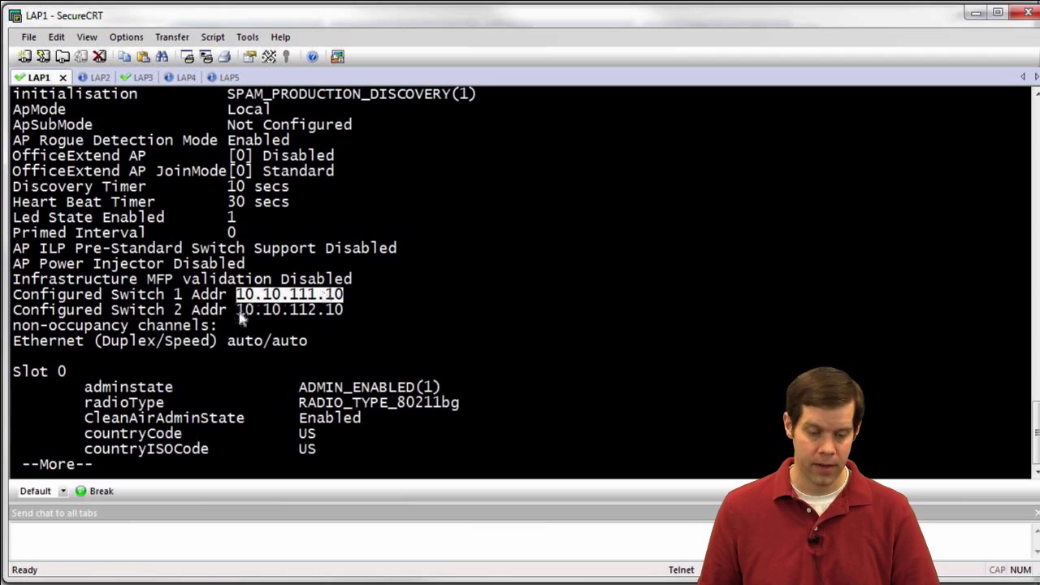
left_click_drag(237, 312, 345, 315)
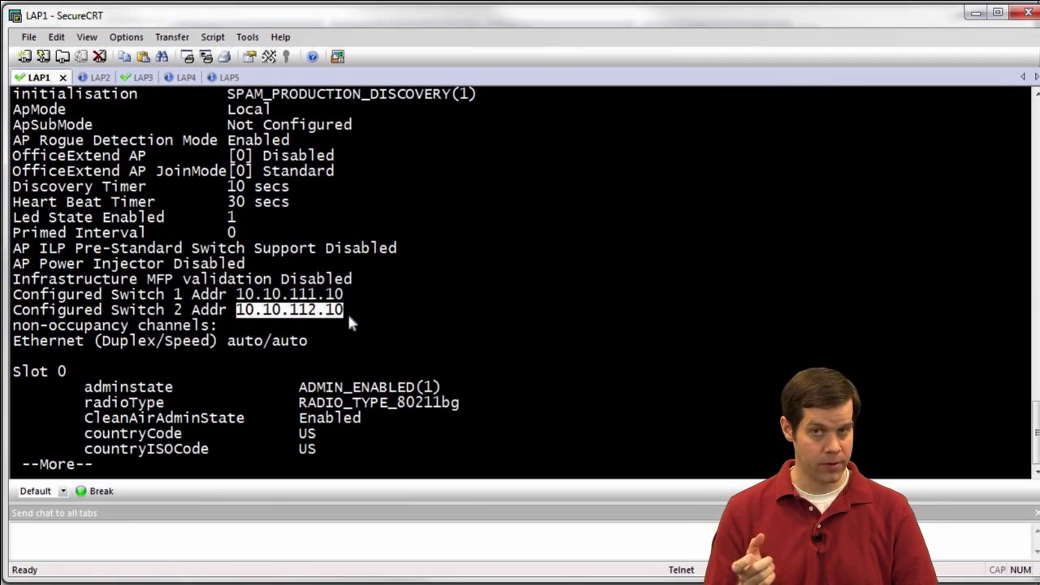
left_click(247, 321)
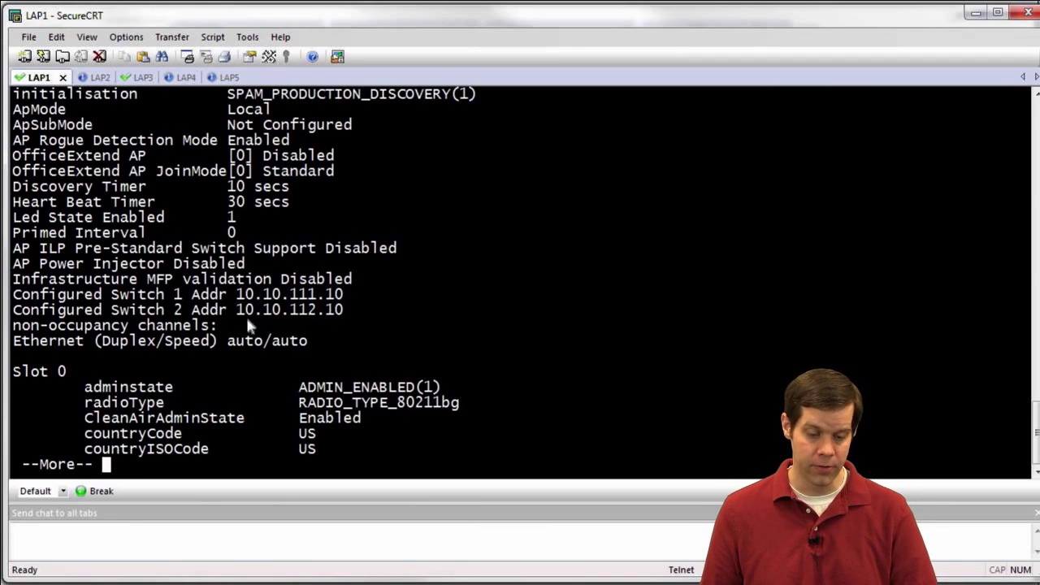
left_click_drag(346, 303, 13, 301)
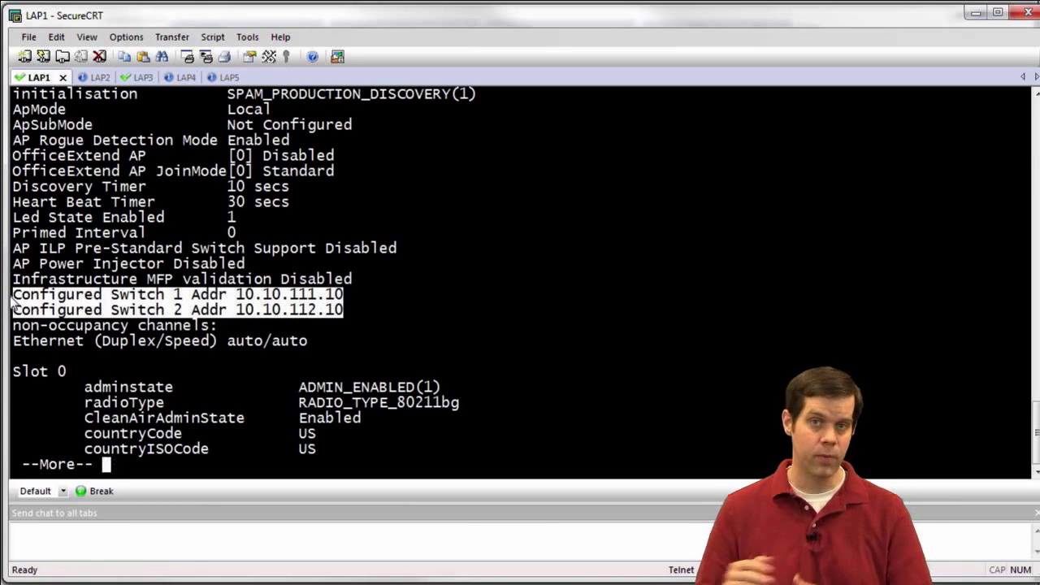
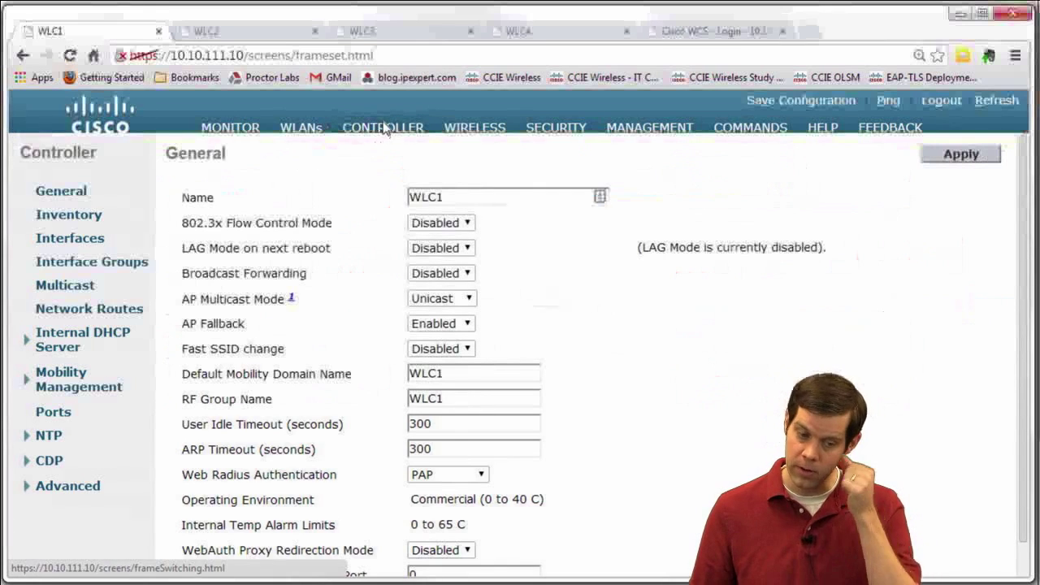
Change WLC1's AP Fallback dropdown from Enabled to Disabled on the Controller General page.
triple_click(216, 323)
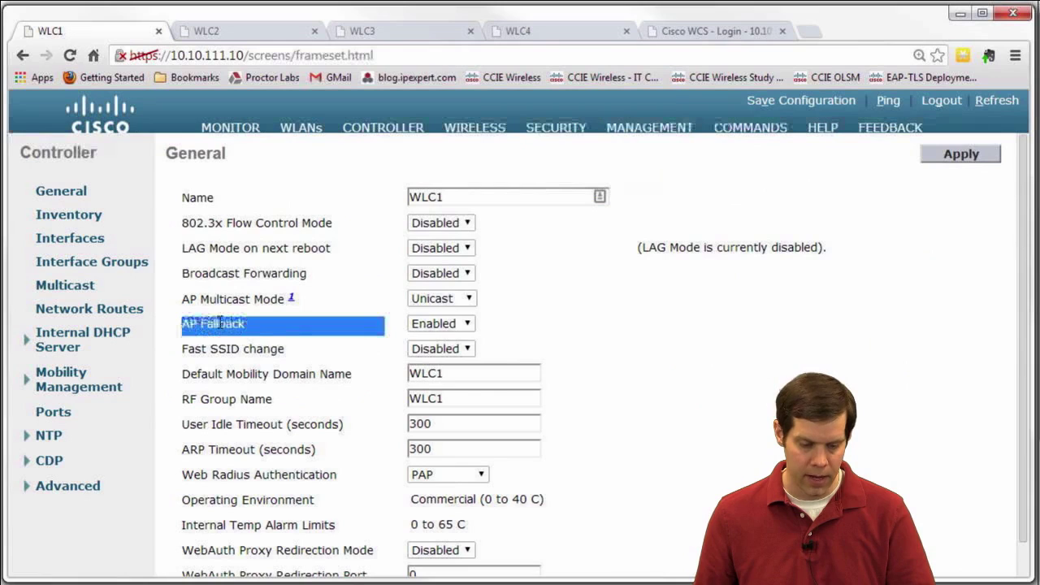
left_click(462, 329)
left_click(463, 329)
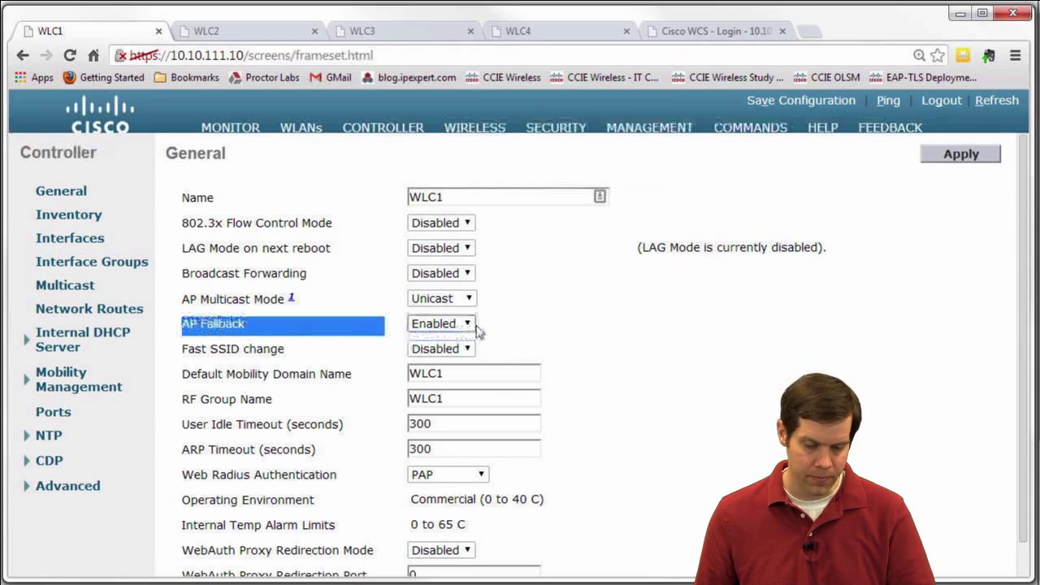
left_click(467, 324)
left_click(463, 339)
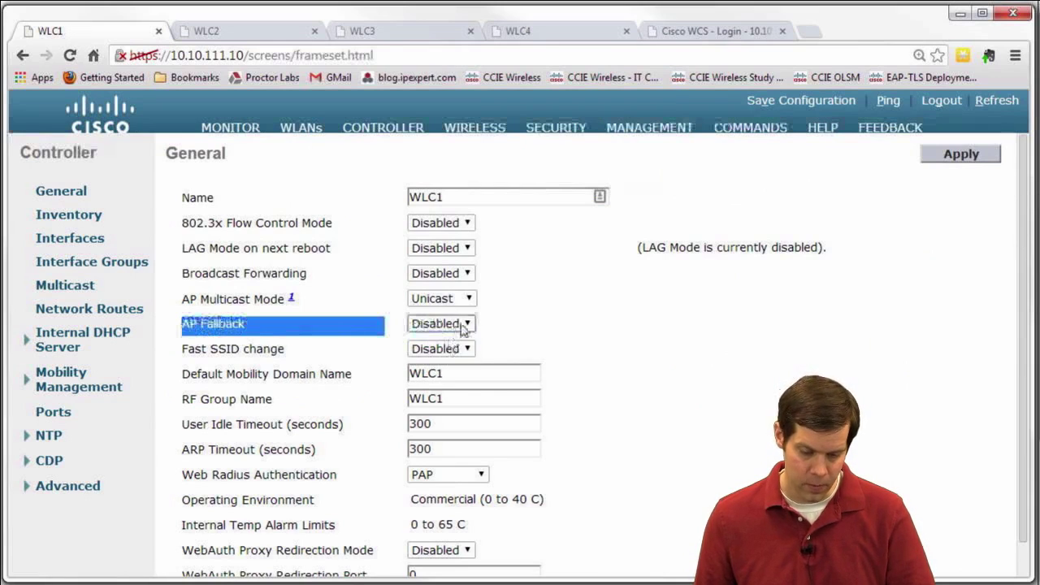
left_click(499, 330)
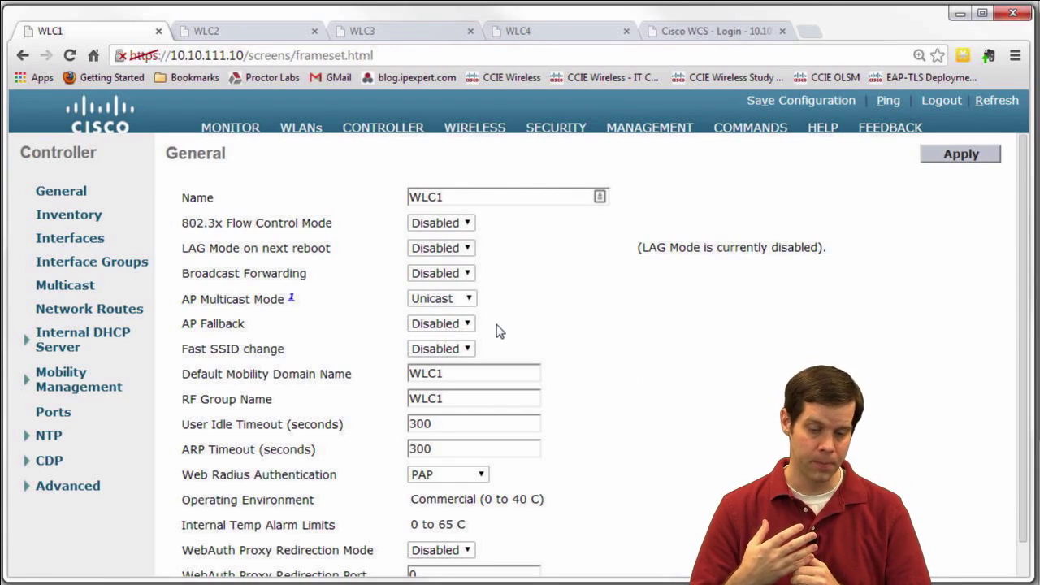
Switch WLC1's AP Fallback dropdown from Disabled back to Enabled.
left_click(450, 323)
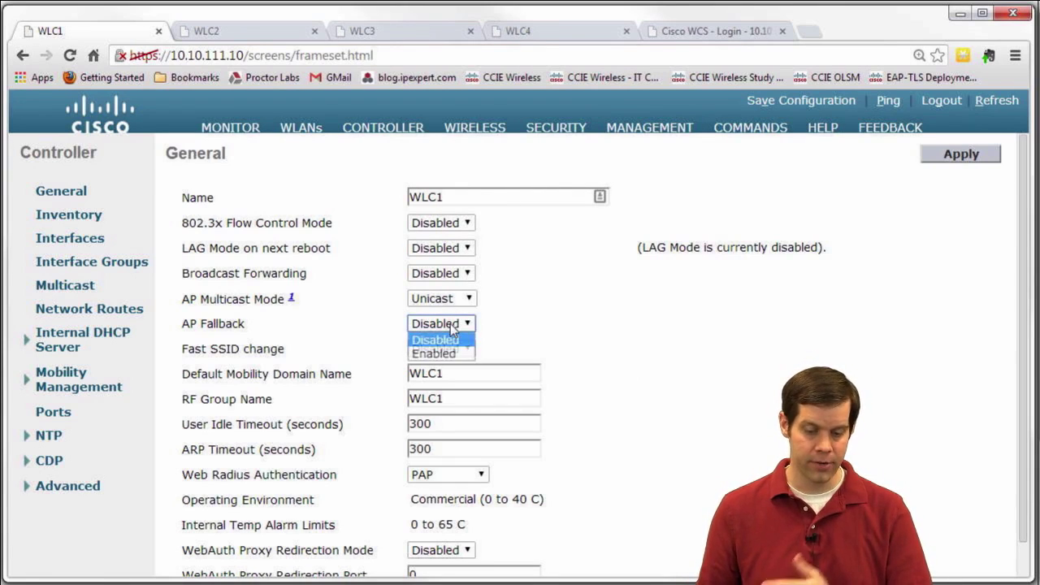
left_click(448, 354)
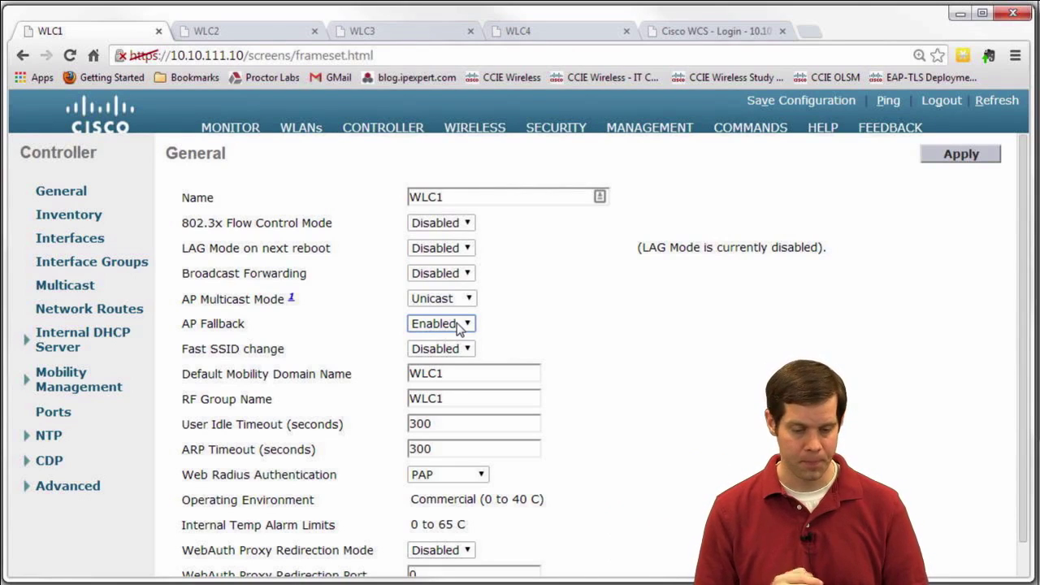
left_click(687, 368)
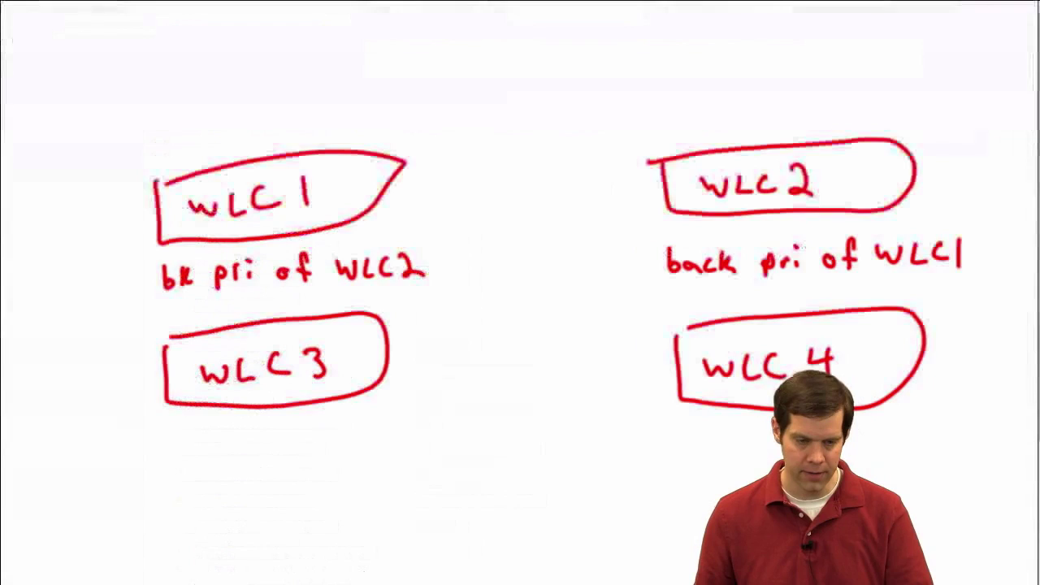
Erase all earlier drawings to leave a blank whiteboard.
key("e")
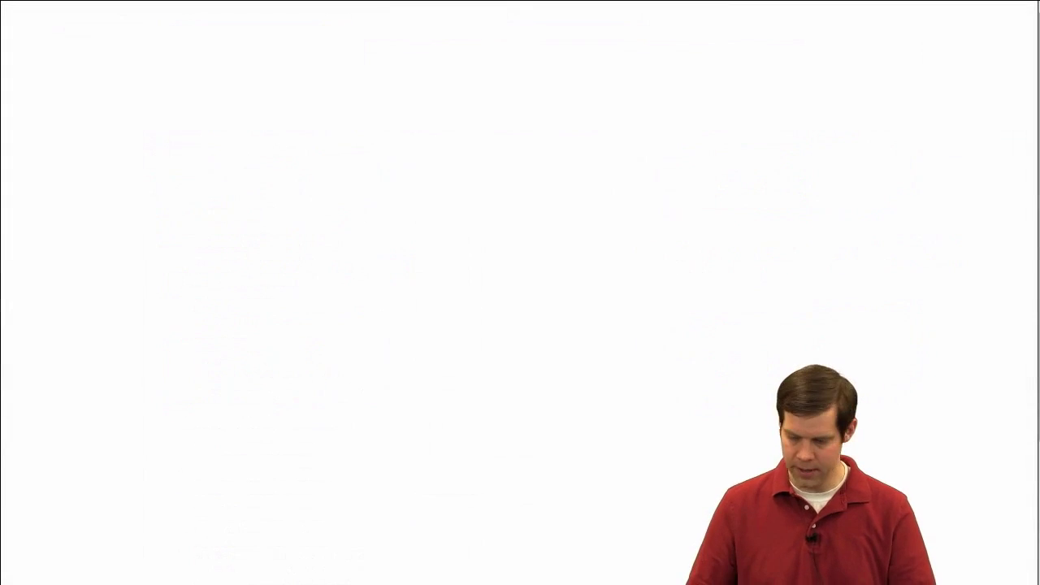
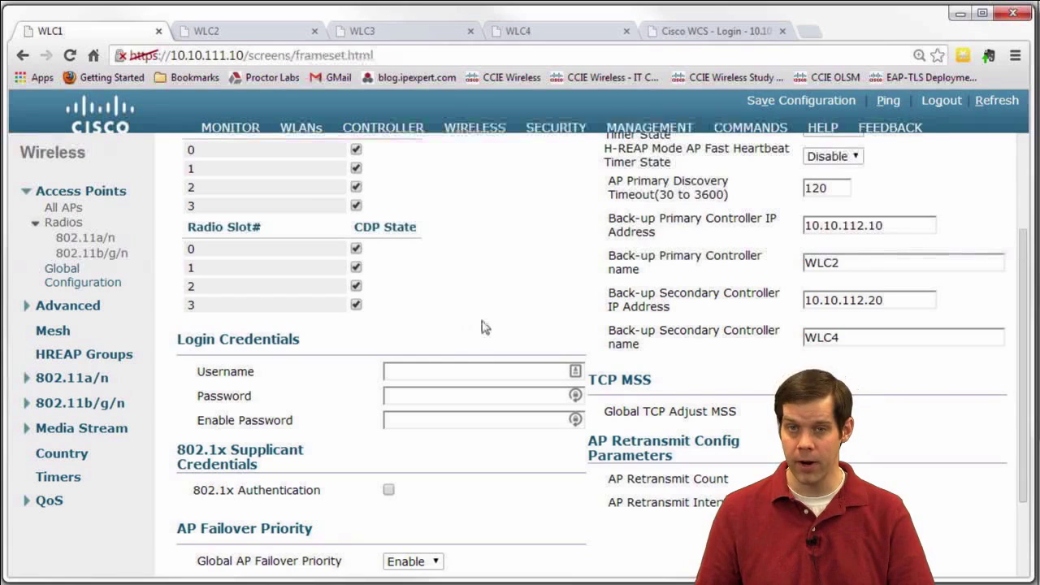
Open LAP1's High Availability tab to see controllers WLC1, WLC2, WLC4 and the failover priority choices.
left_click(69, 211)
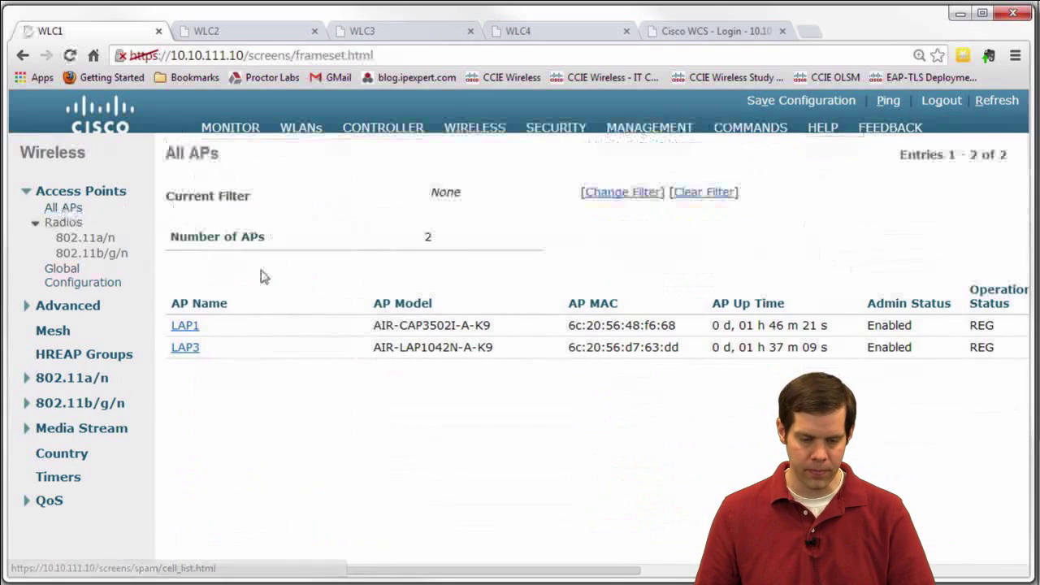
left_click(184, 324)
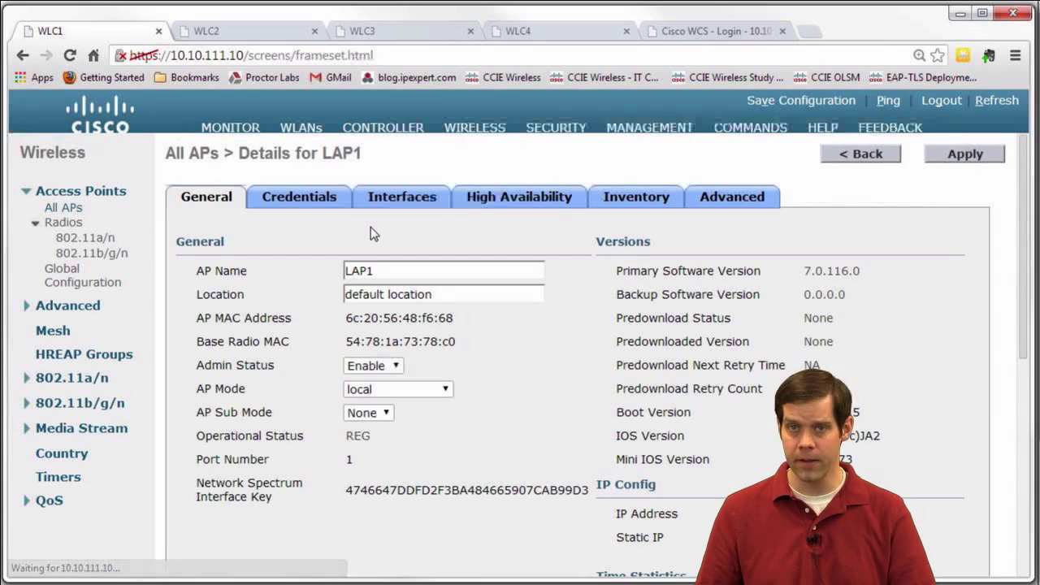
left_click(532, 199)
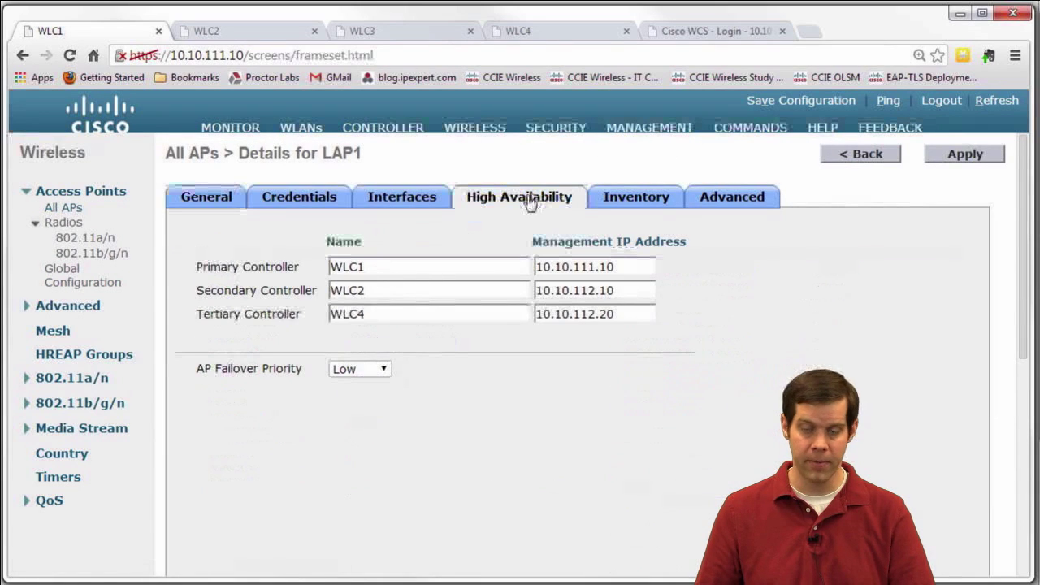
left_click(386, 371)
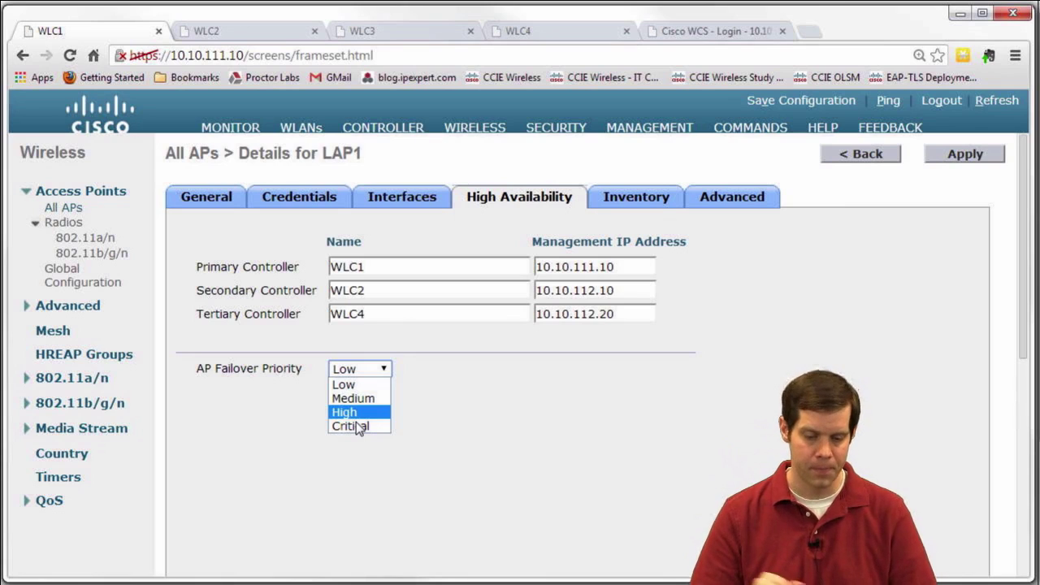
Apply High AP failover priority to LAP1, then open the APs Global Configuration page.
left_click(343, 412)
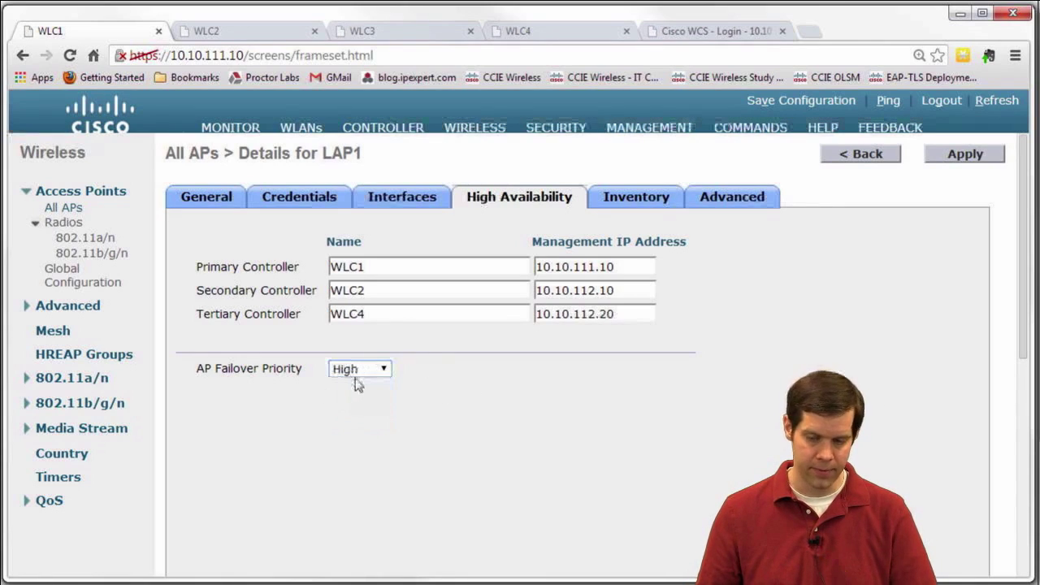
left_click(953, 154)
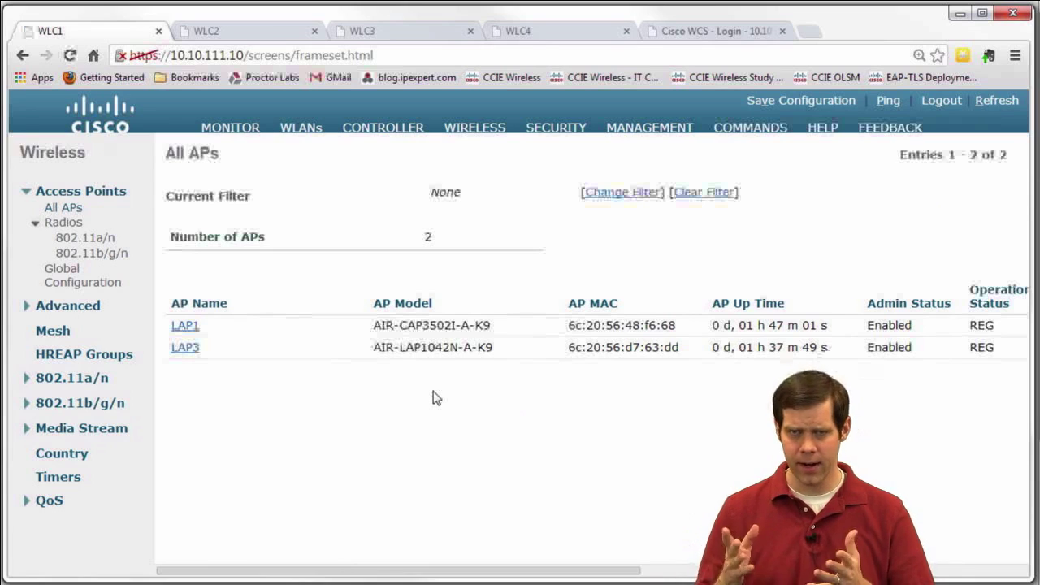
left_click(69, 208)
left_click(71, 279)
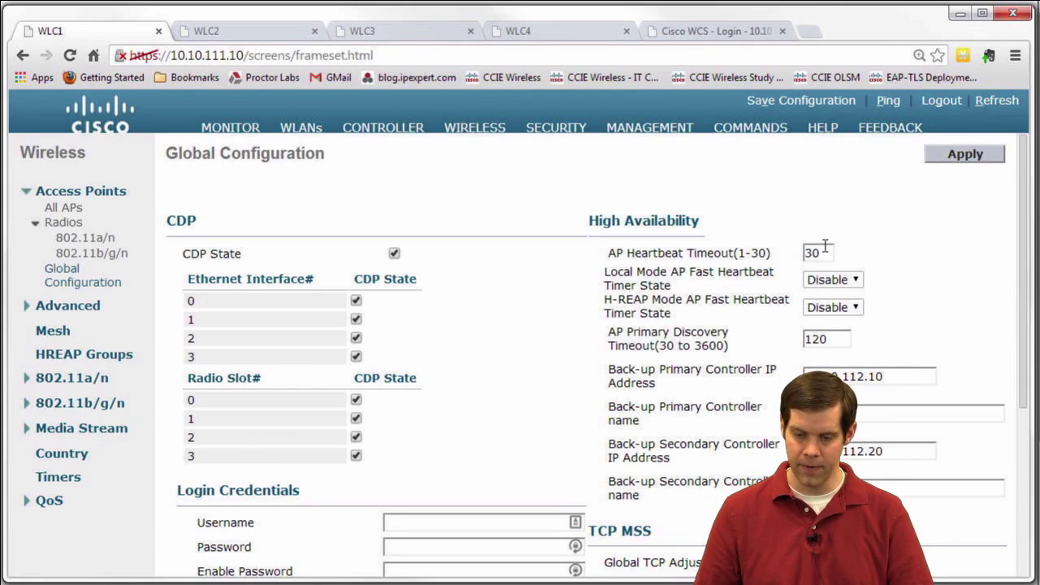
Enable Local Mode AP Fast Heartbeat on WLC1, with its new timeout field set to 1.
left_click_drag(825, 252, 797, 257)
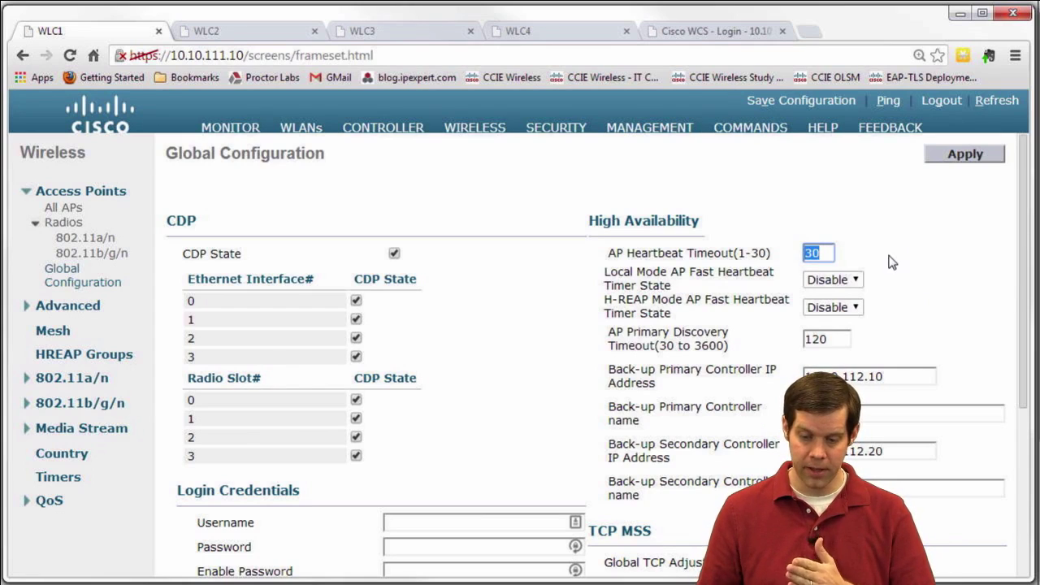
left_click(885, 283)
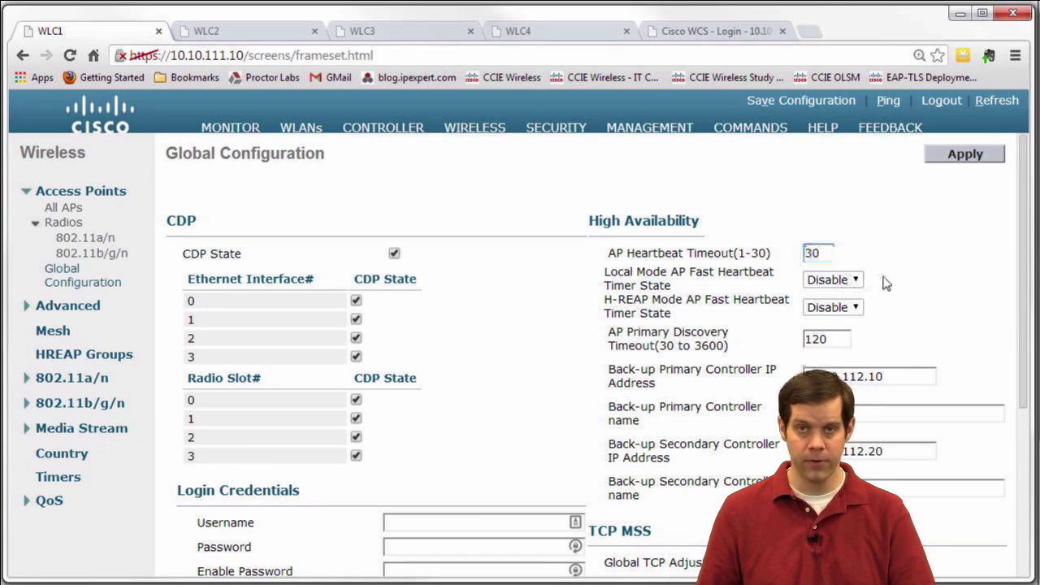
left_click(845, 279)
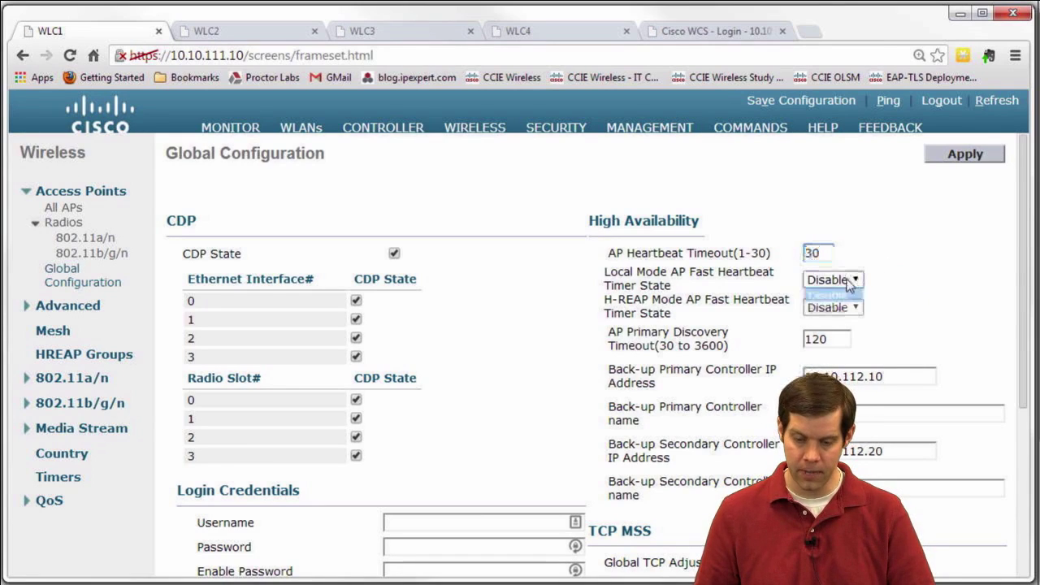
left_click(729, 270)
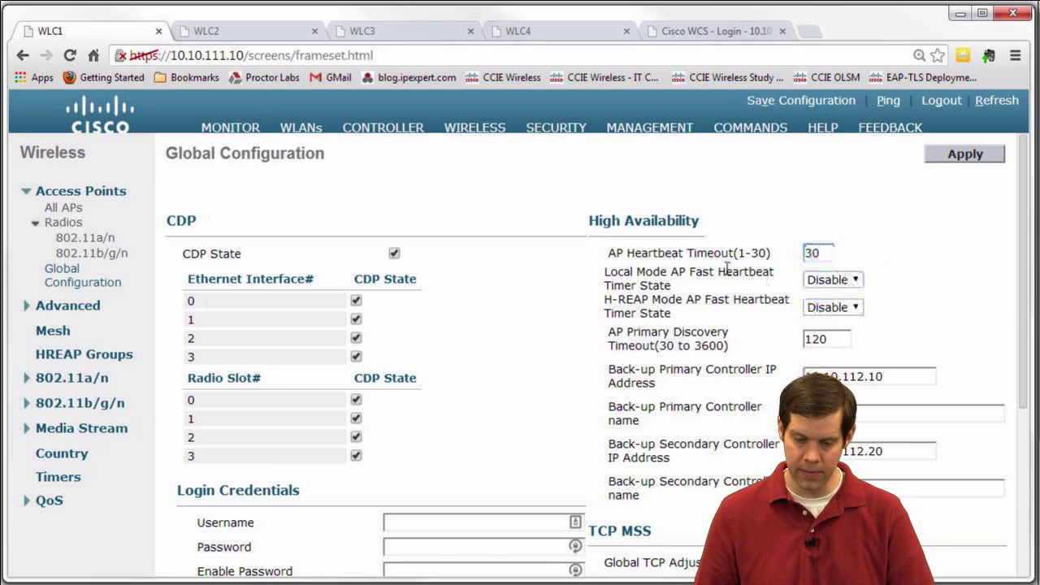
left_click_drag(608, 271, 685, 290)
left_click(838, 280)
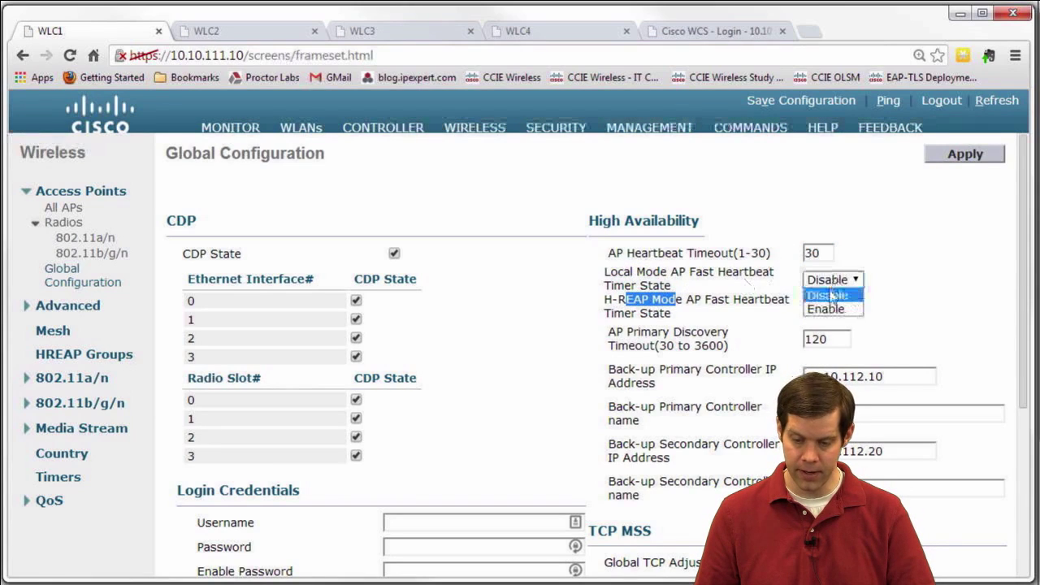
left_click(826, 310)
left_click(794, 319)
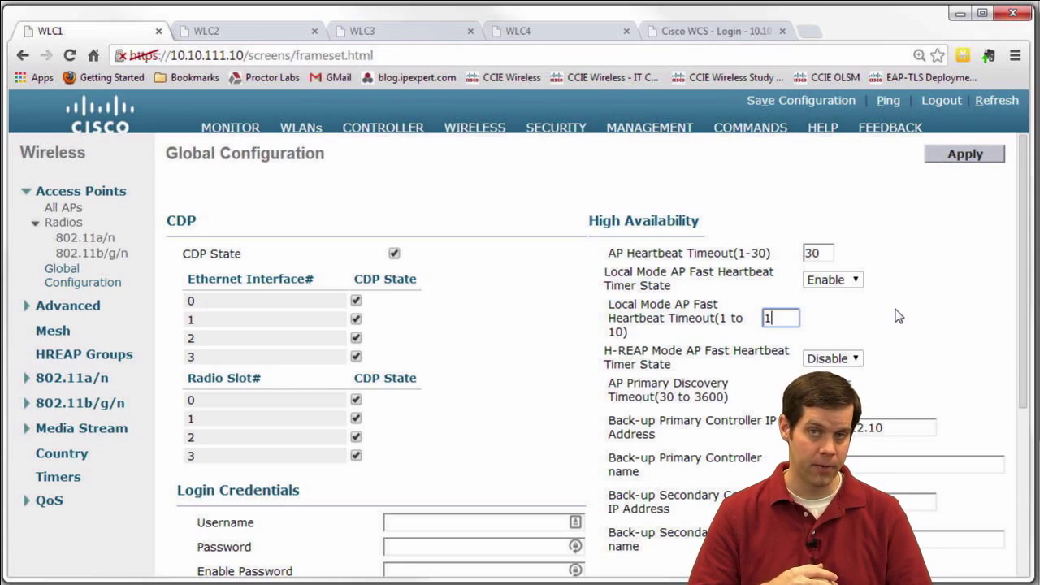
left_click(897, 316)
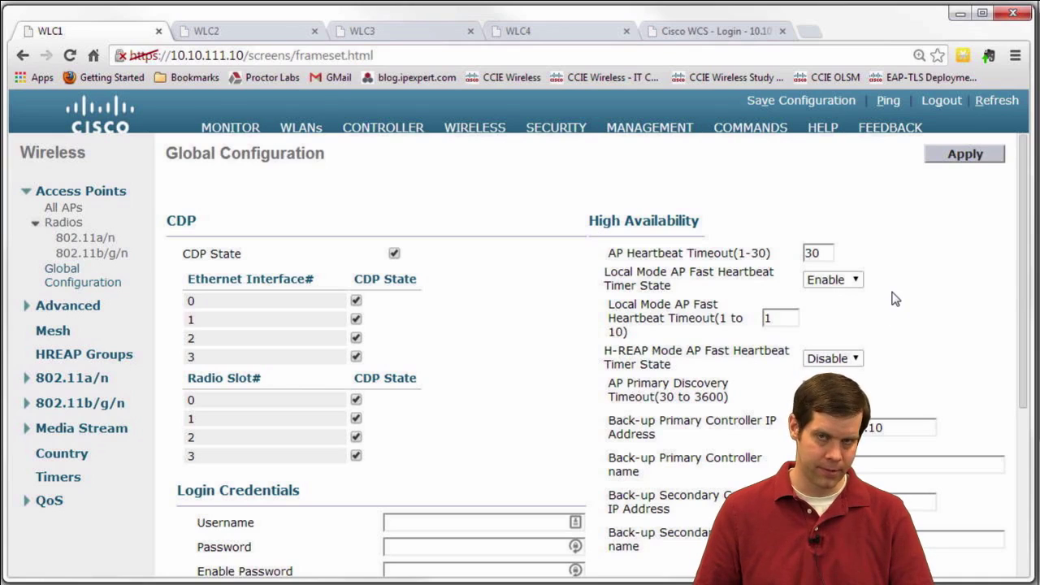
left_click(820, 252)
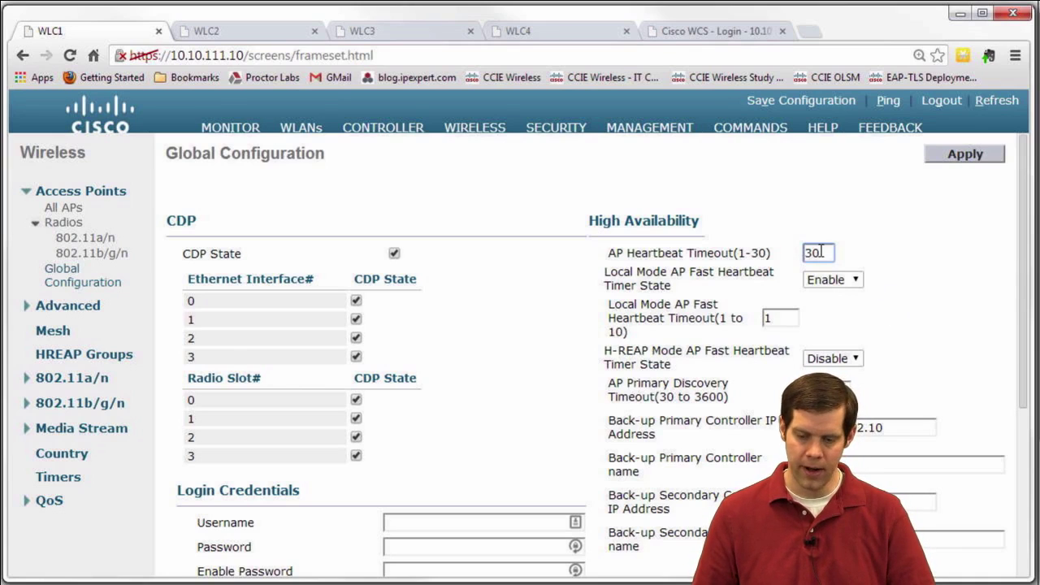
left_click(950, 263)
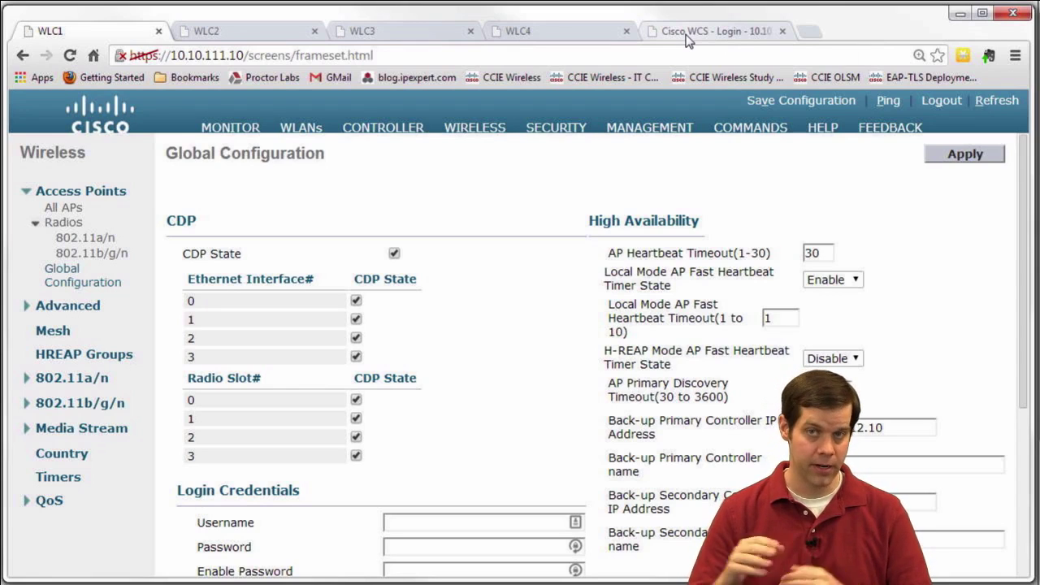
Recheck LAP1's High Availability tab for High priority, then return to the All APs list.
left_click(62, 208)
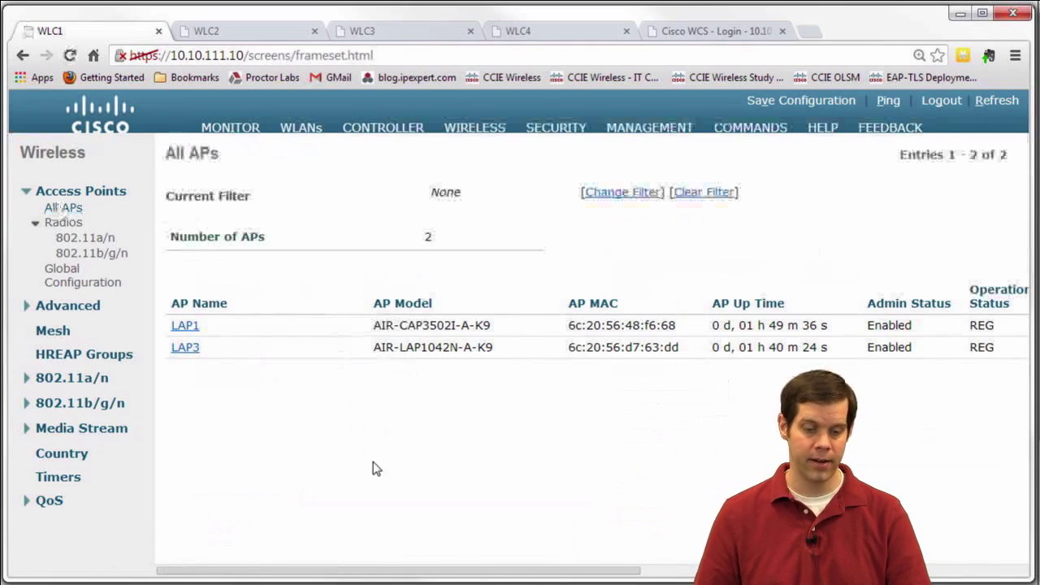
left_click(184, 328)
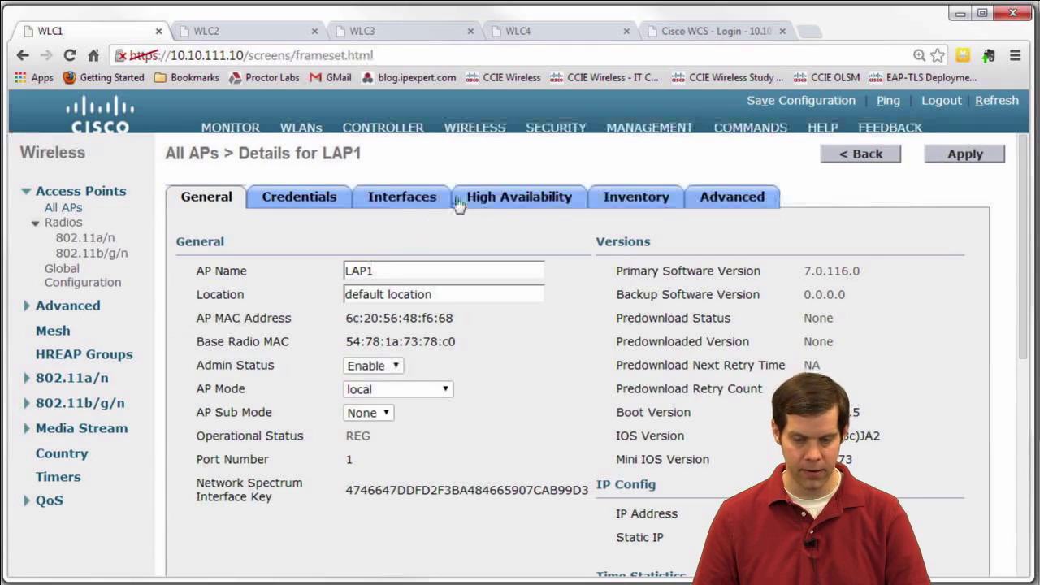
left_click(498, 206)
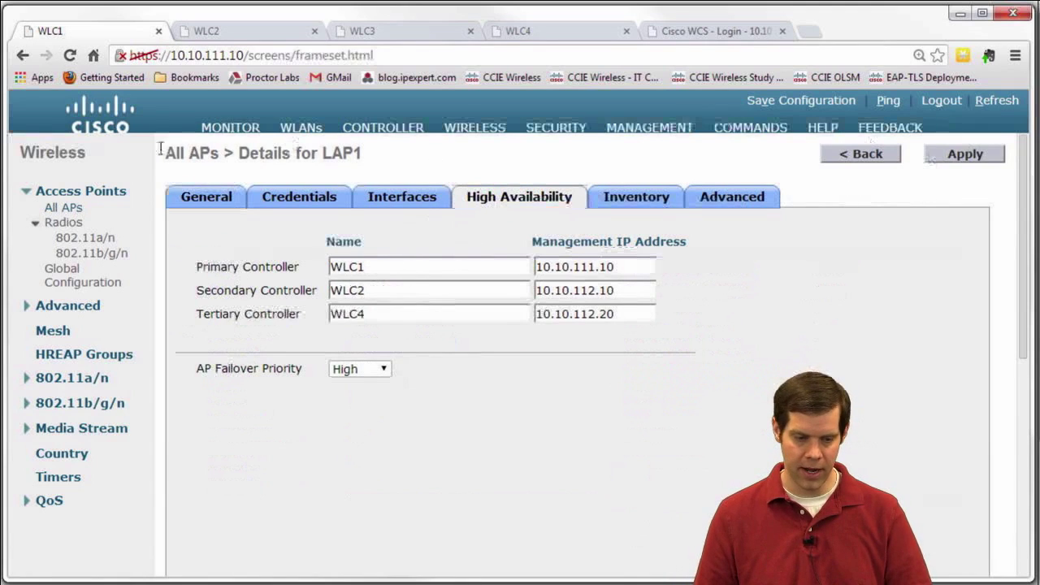
left_click(65, 207)
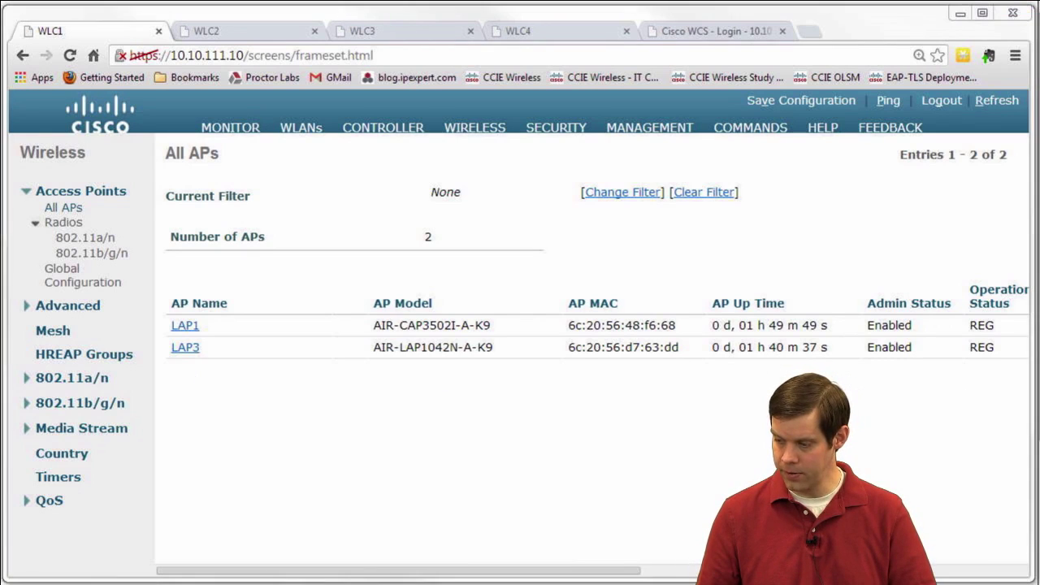
Open the WLC1 console session in SecureCRT and log in as admin with the account password.
key("alt+Tab")
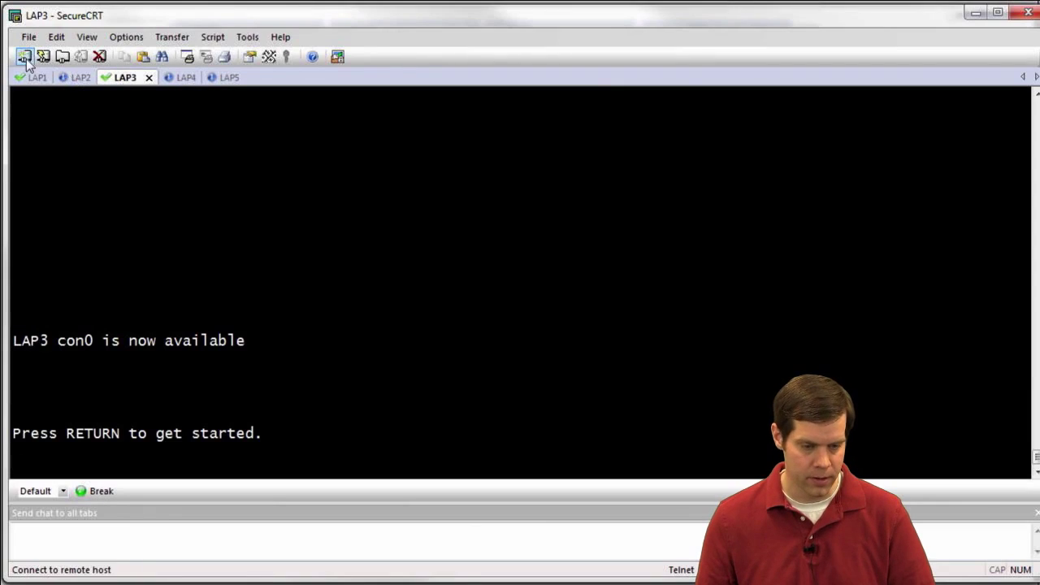
left_click(26, 59)
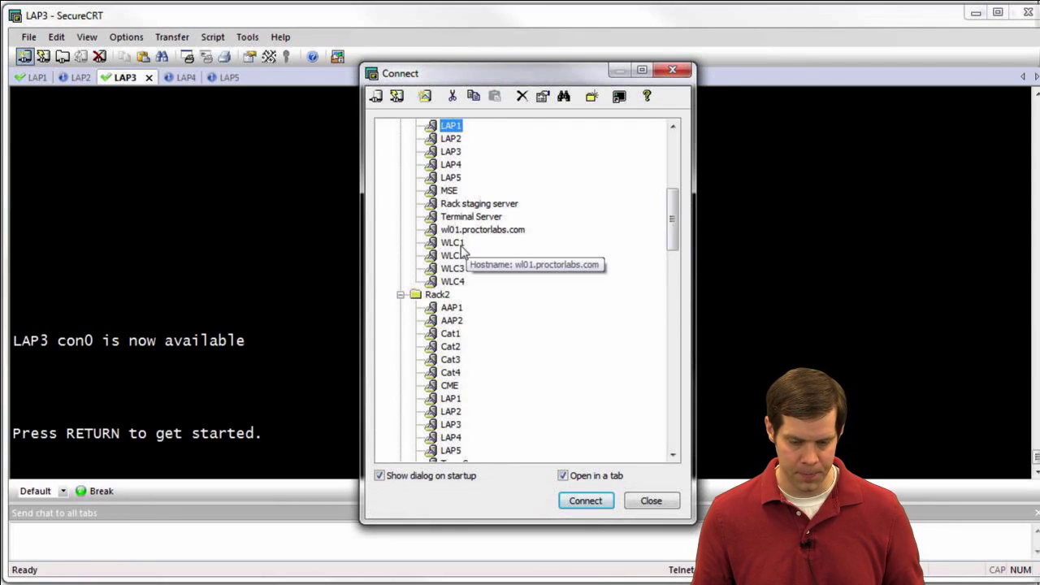
key("Escape")
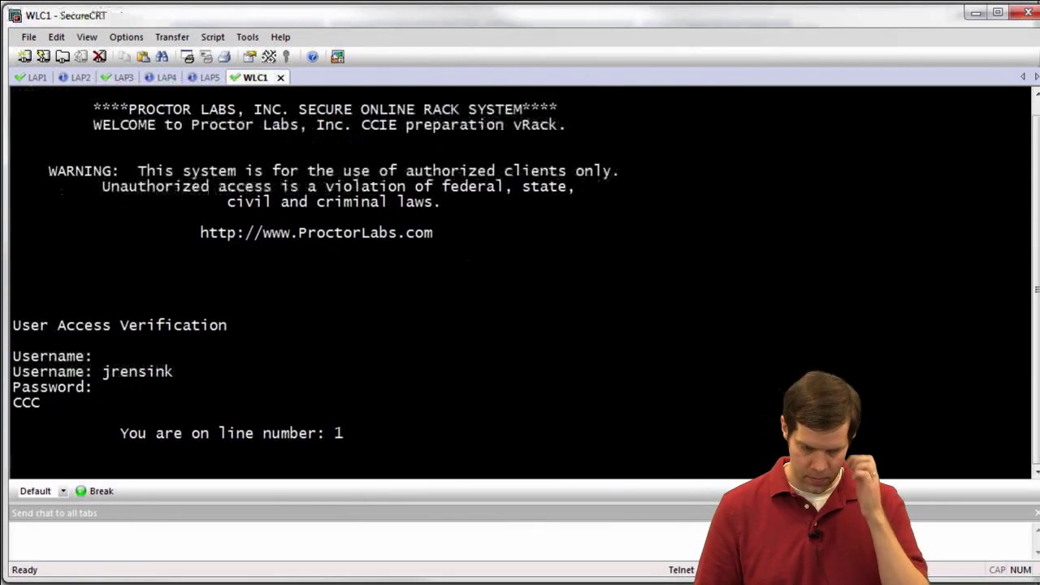
key("Return")
type("admin")
key("Return")
type("***********")
key("Return")
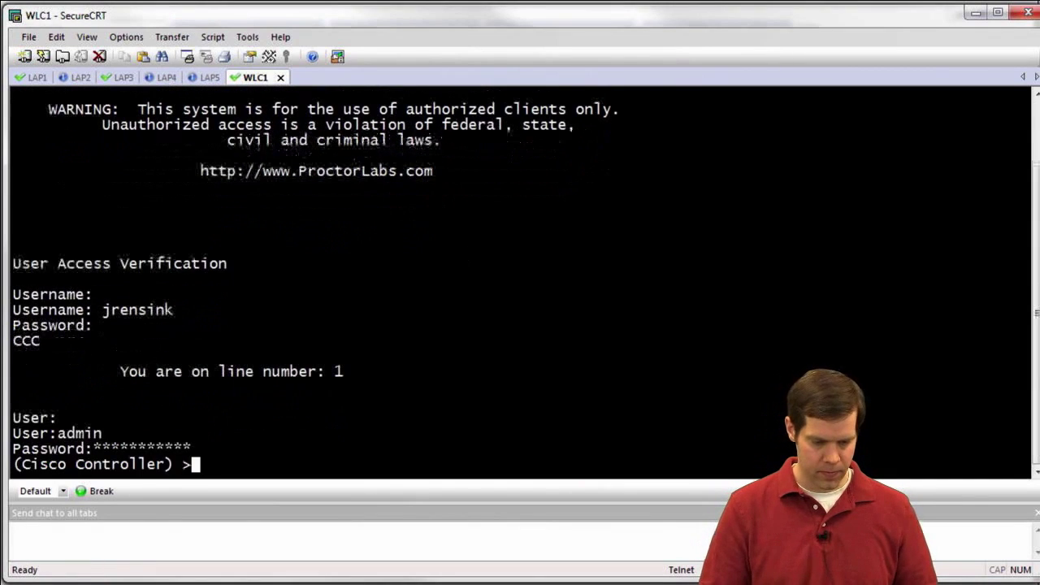
List the 'config ap ?' help, noting the primary-base, secondary-base and tertiary-base commands.
type("config ap ?")
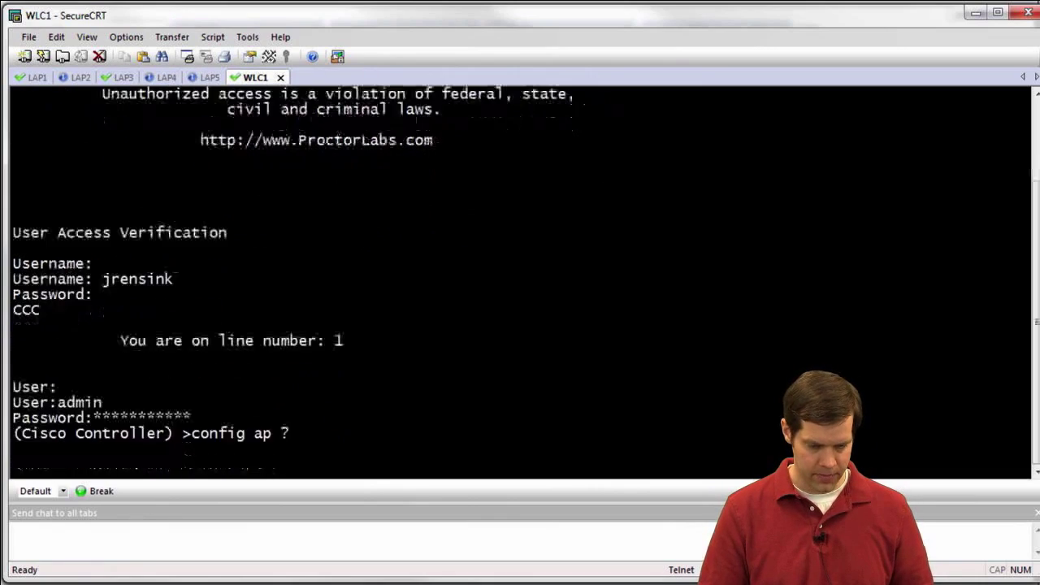
key("space")
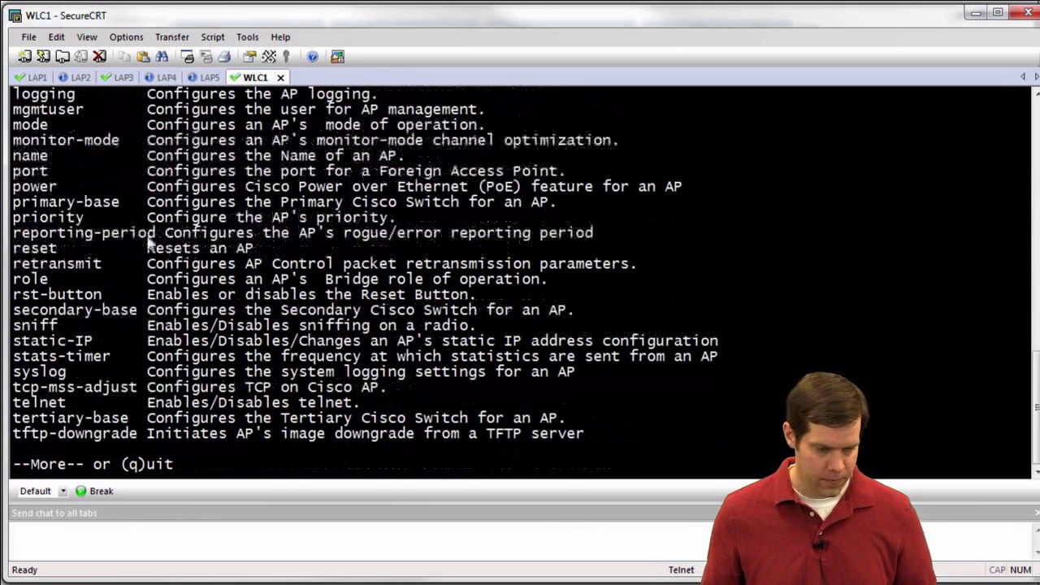
left_click_drag(14, 203, 130, 203)
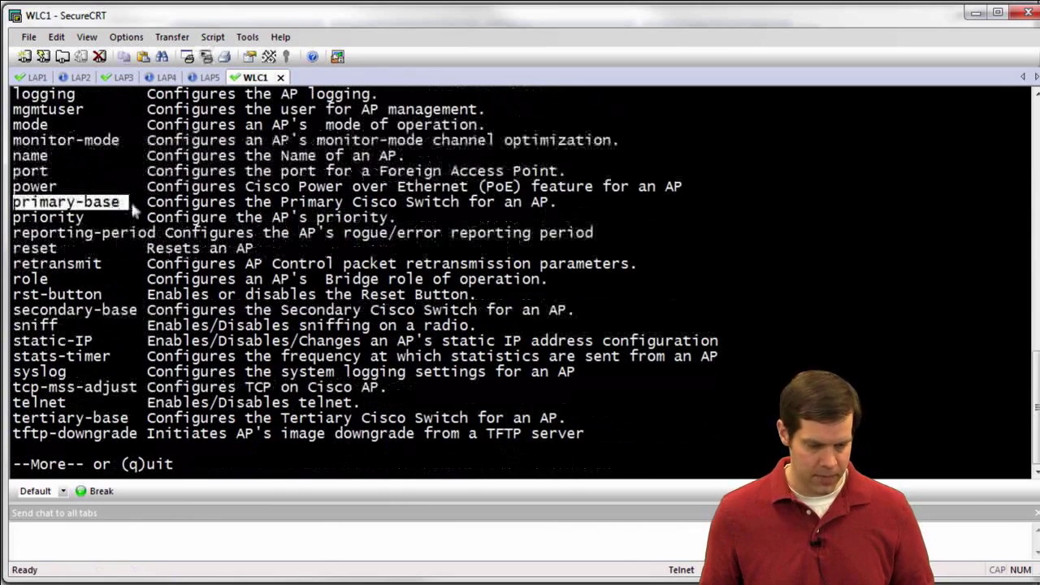
left_click_drag(13, 310, 138, 312)
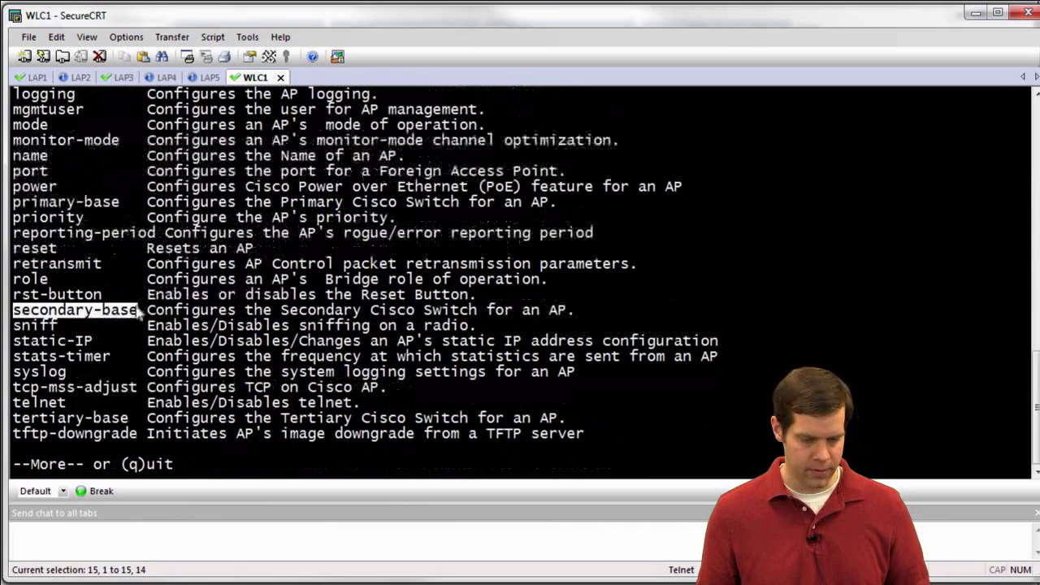
left_click_drag(14, 417, 133, 417)
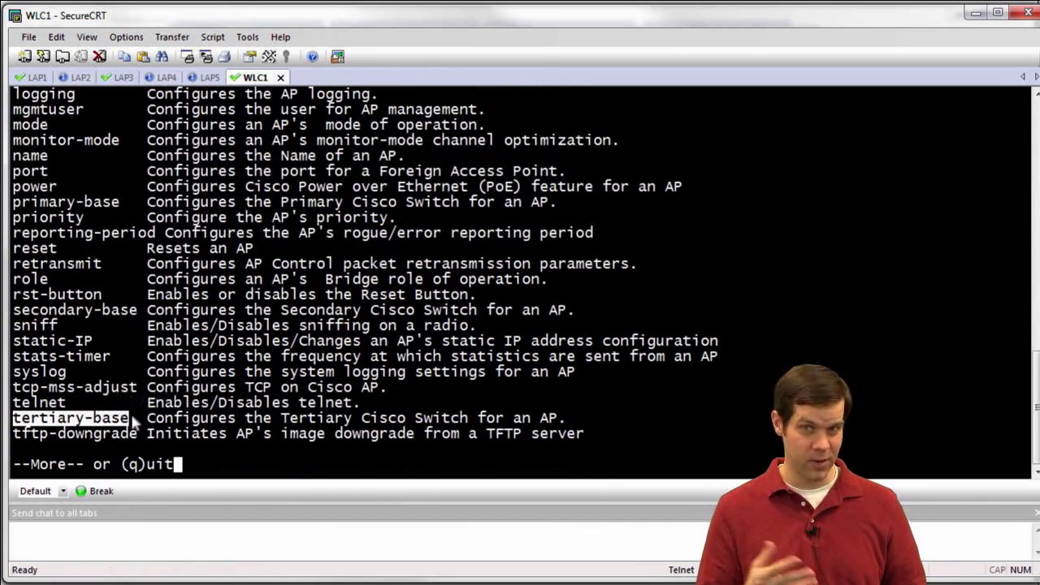
key("q")
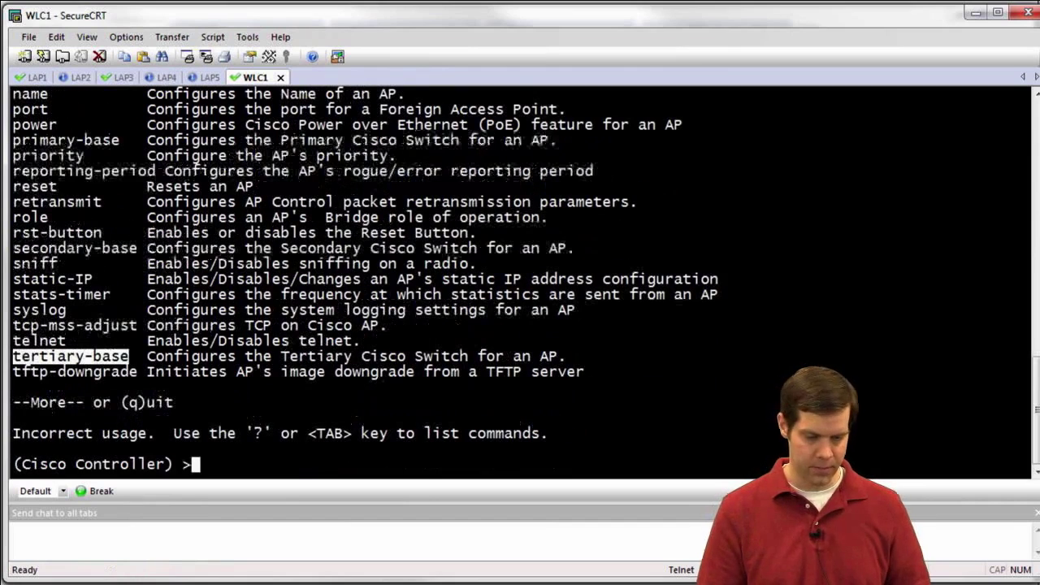
Step through 'config ap primary-base' help for WLC1, LAP1 and 10.10.111.10, then erase the command.
type("config ap ")
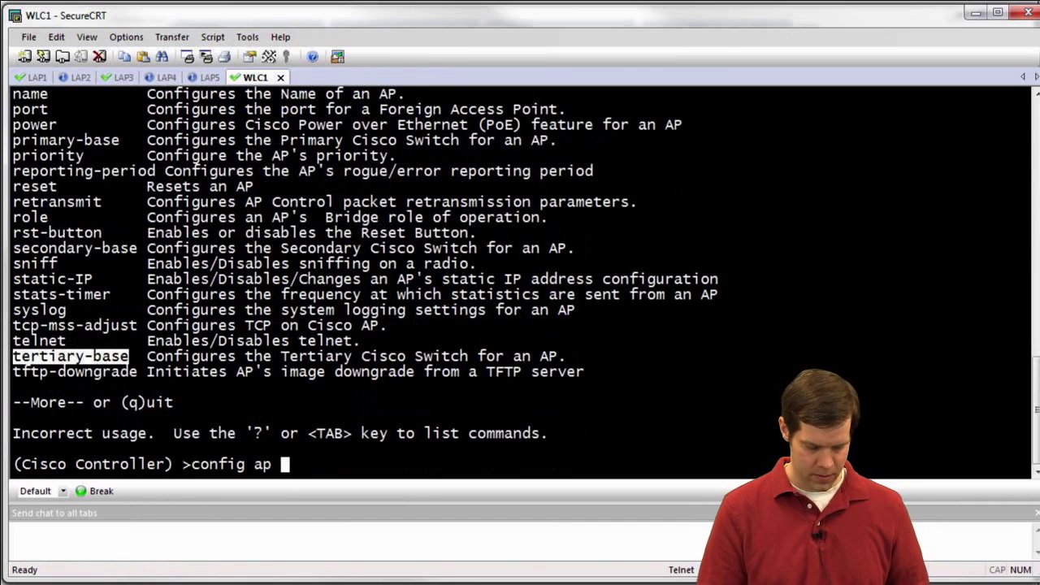
type("pri?")
type("mary-base ")
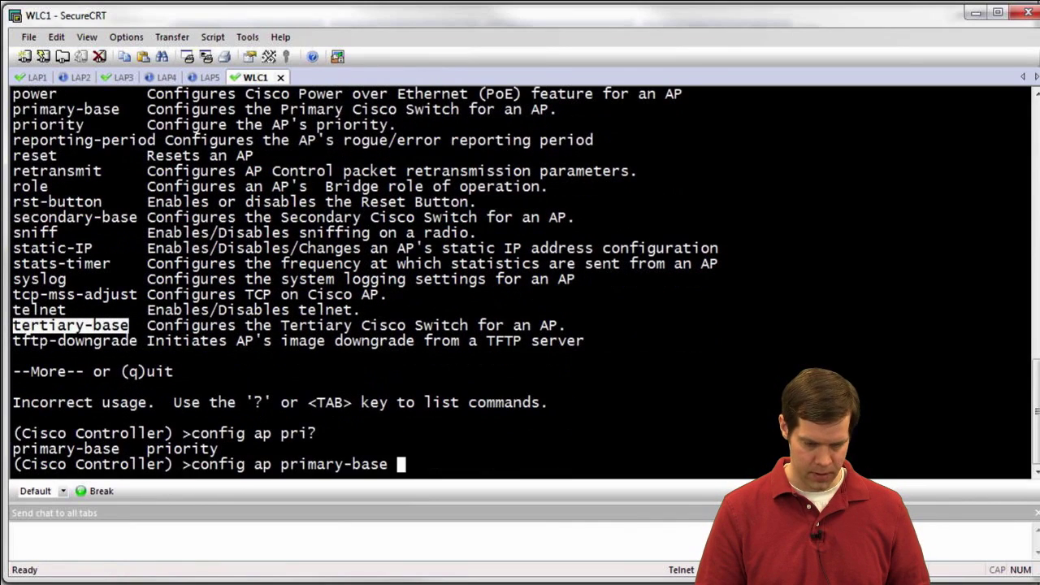
type("?WLC1 ?")
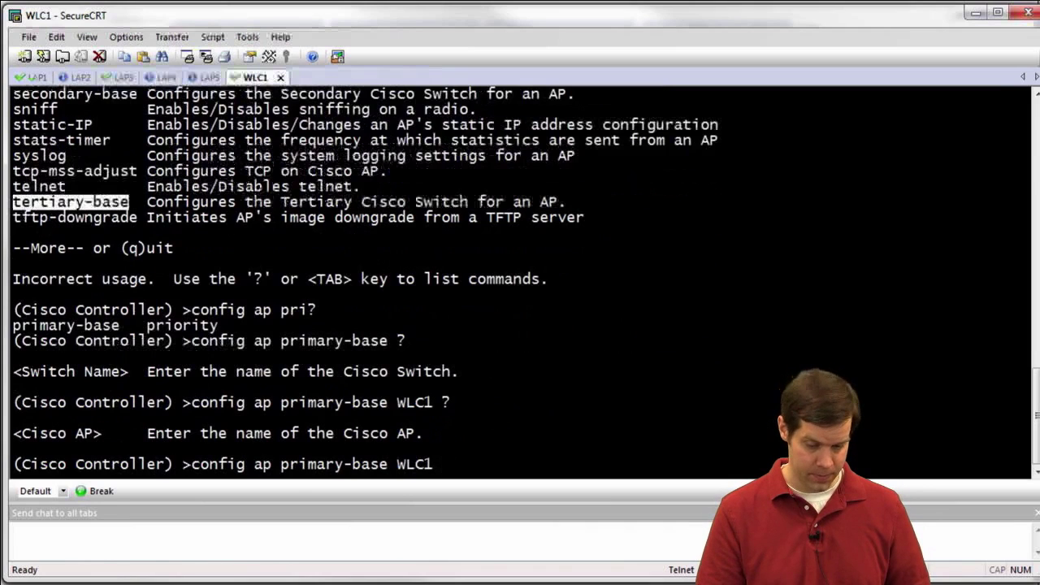
type("LAP1 ?")
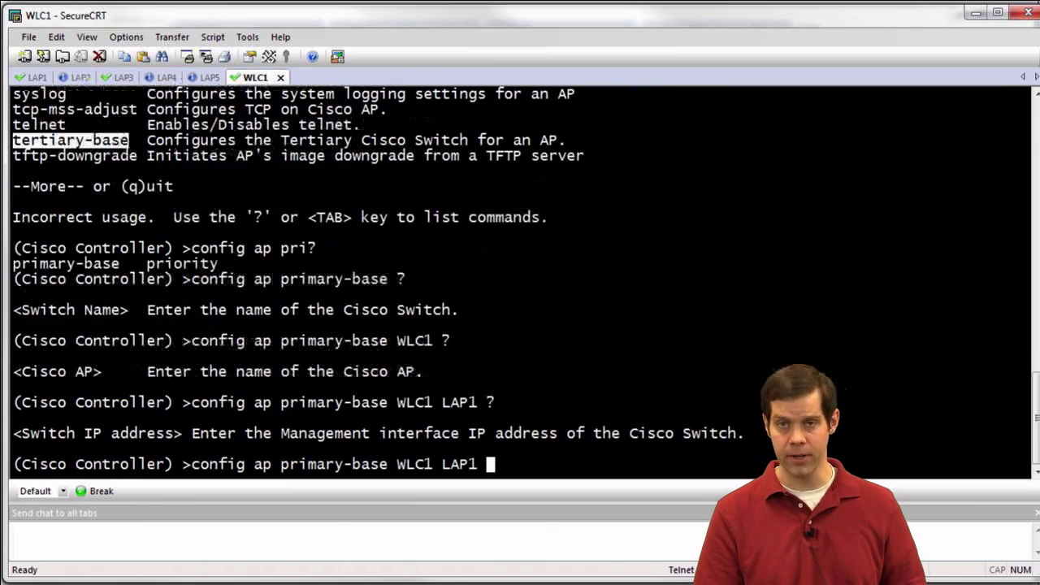
type("10.10.1")
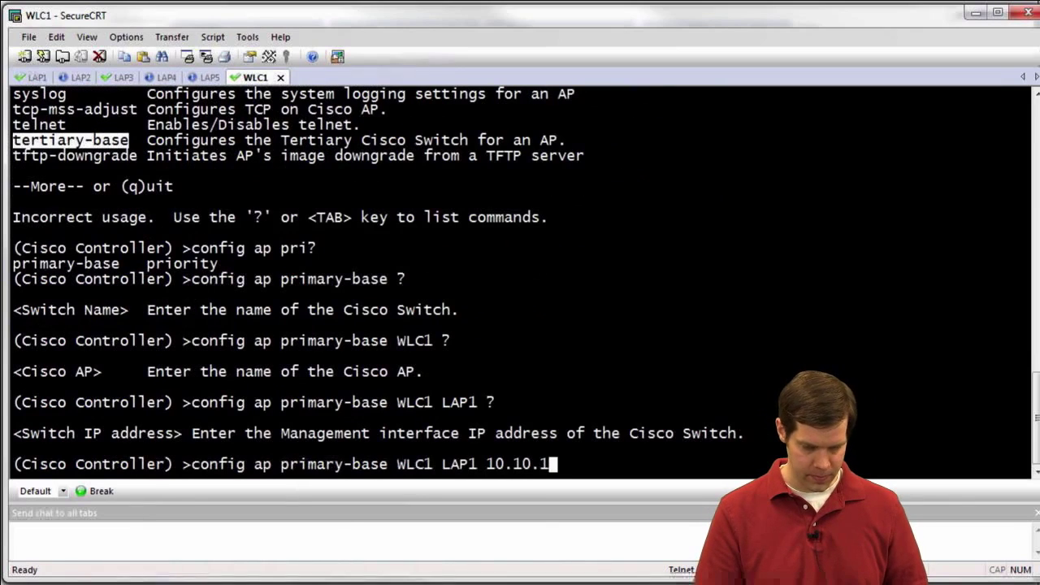
type("11.10")
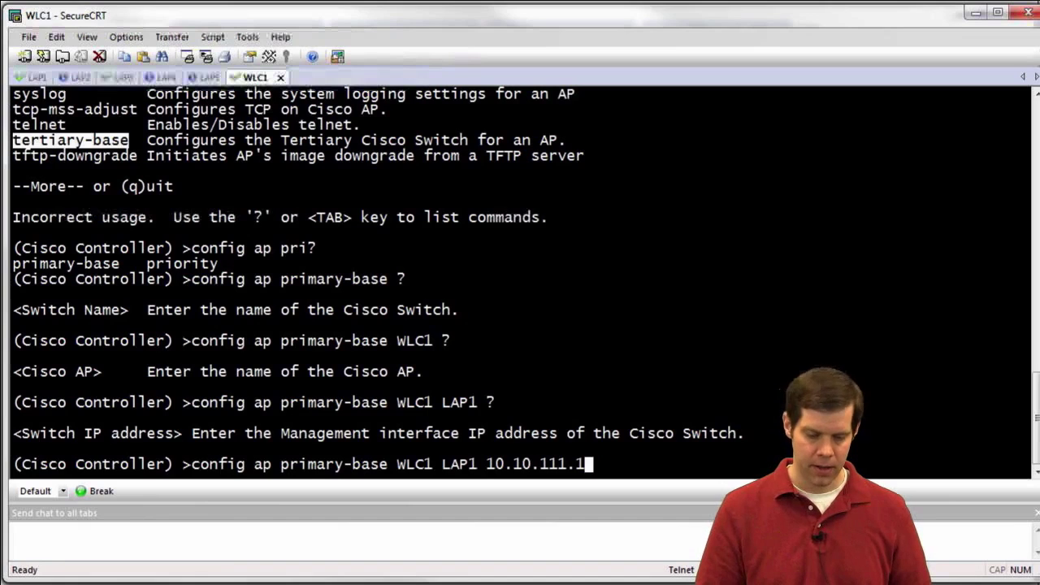
key("BackSpace")
key("BackSpace")
key("BackSpace")
key("BackSpace")
key("BackSpace")
key("BackSpace")
key("BackSpace")
key("BackSpace")
key("BackSpace")
key("BackSpace")
key("BackSpace")
key("BackSpace")
key("BackSpace")
key("BackSpace")
key("BackSpace")
key("BackSpace")
key("BackSpace")
key("BackSpace")
key("BackSpace")
key("BackSpace")
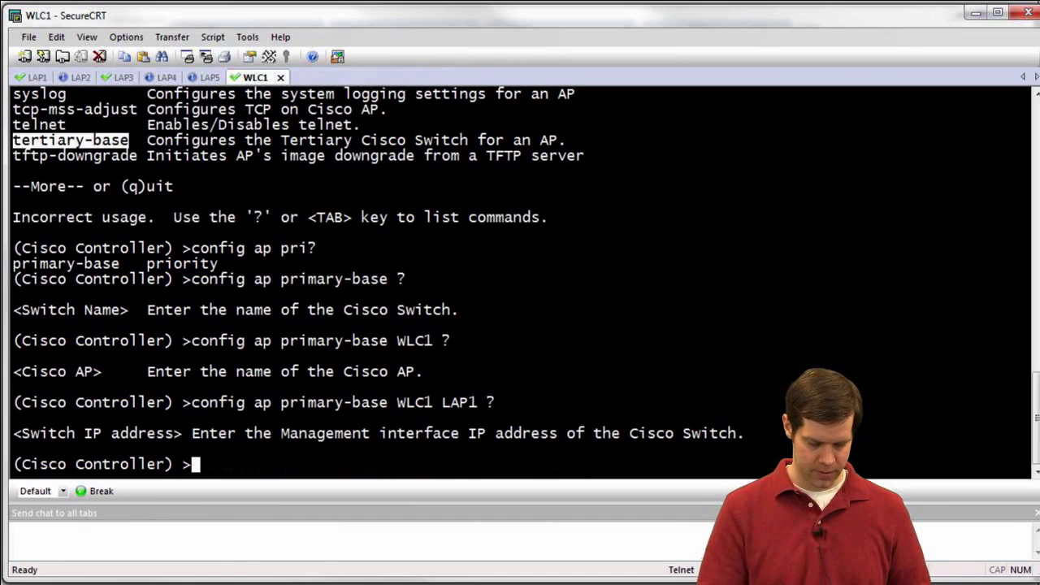
Run 'show ap sum' to list LAP1 and LAP3 joined to WLC1.
type("show ap sum")
key("Return")
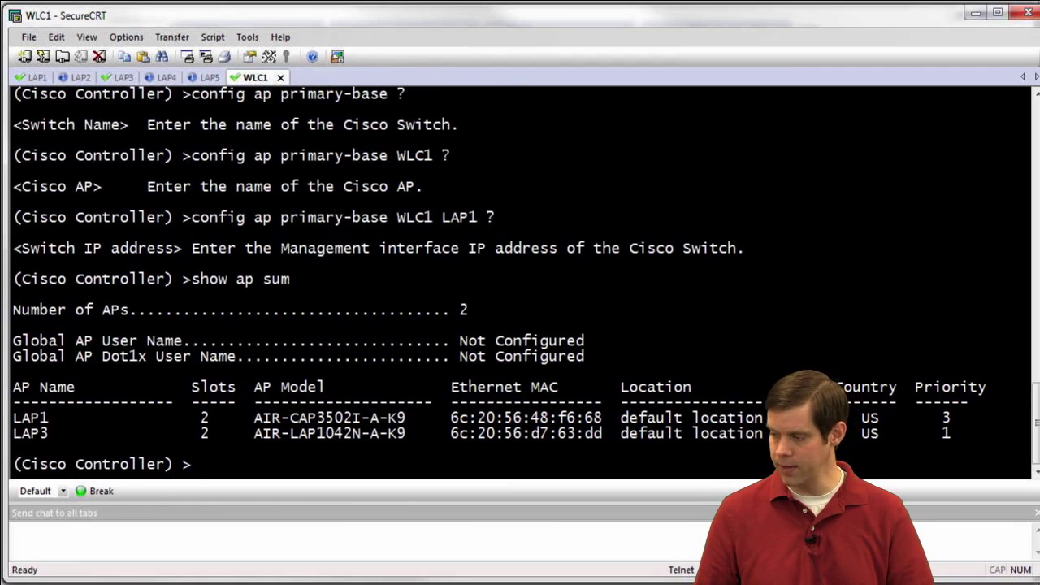
Log in to Cisco WCS in Chrome as root with the account password.
key("alt+Tab")
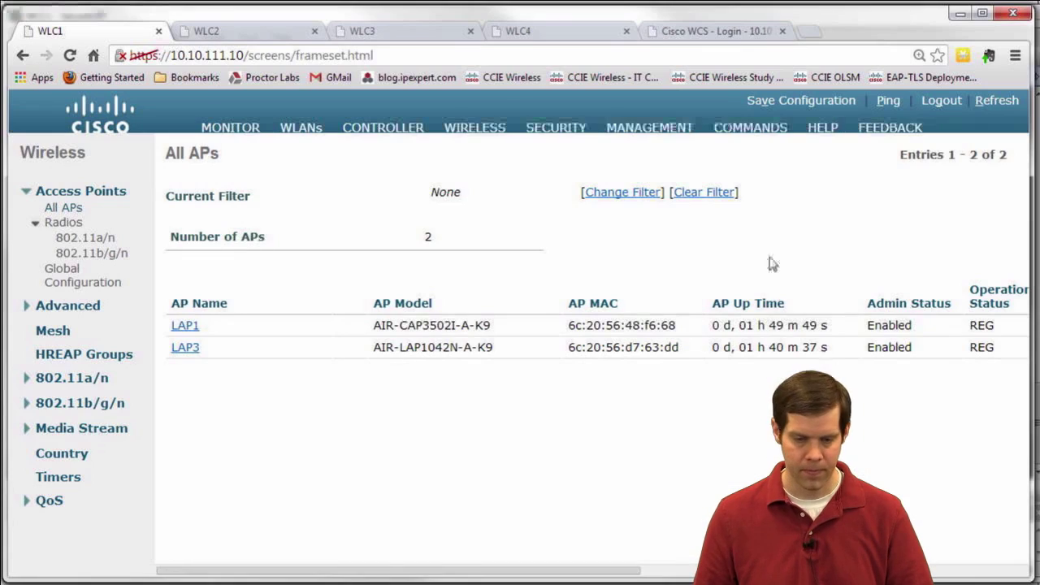
left_click(711, 30)
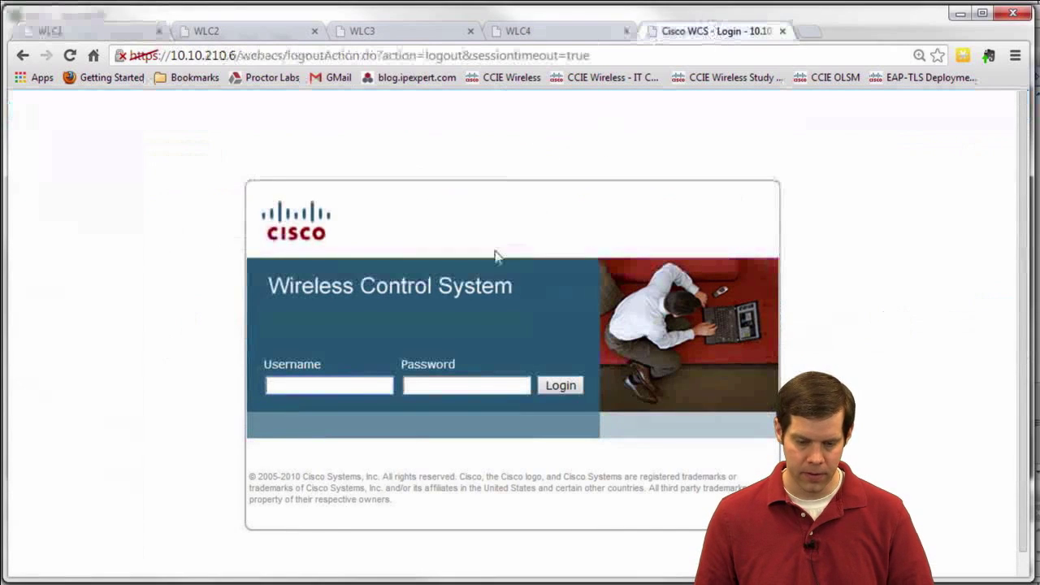
left_click(372, 382)
type("root")
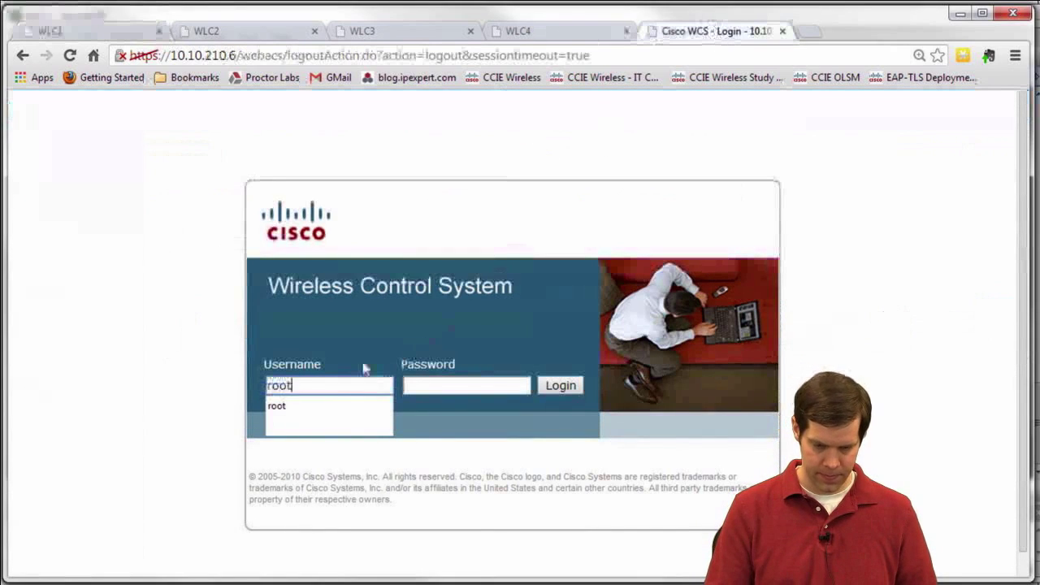
key("Tab")
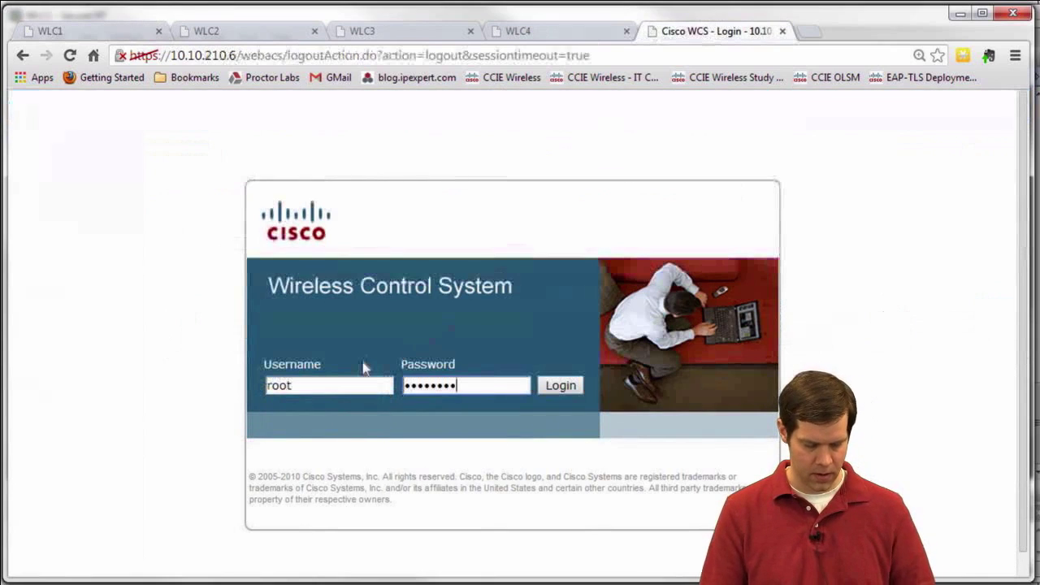
key("Return")
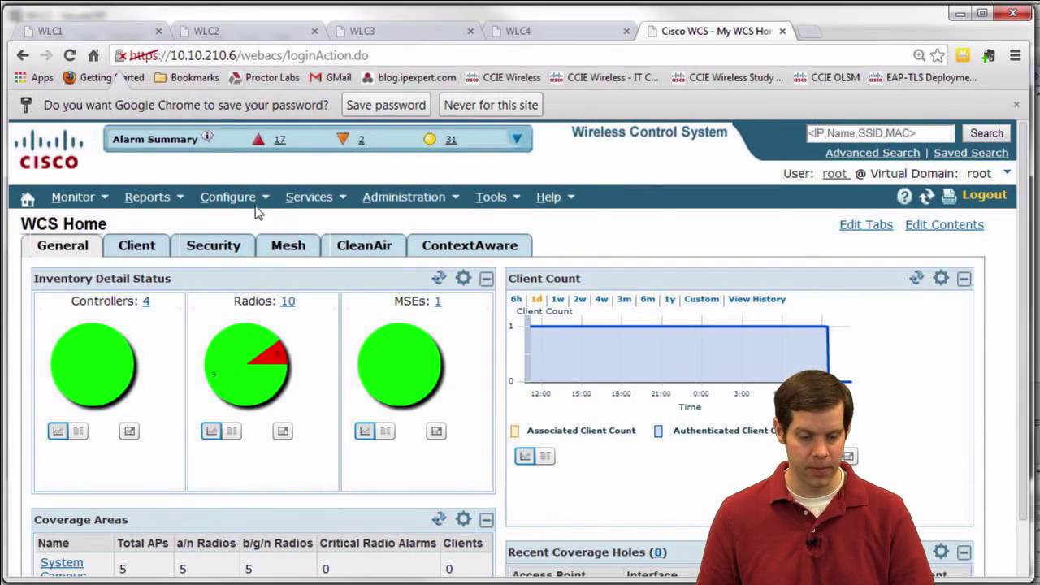
Start a new template from Configure > AP Configuration Templates > Lightweight AP using Add Template.
left_click(228, 196)
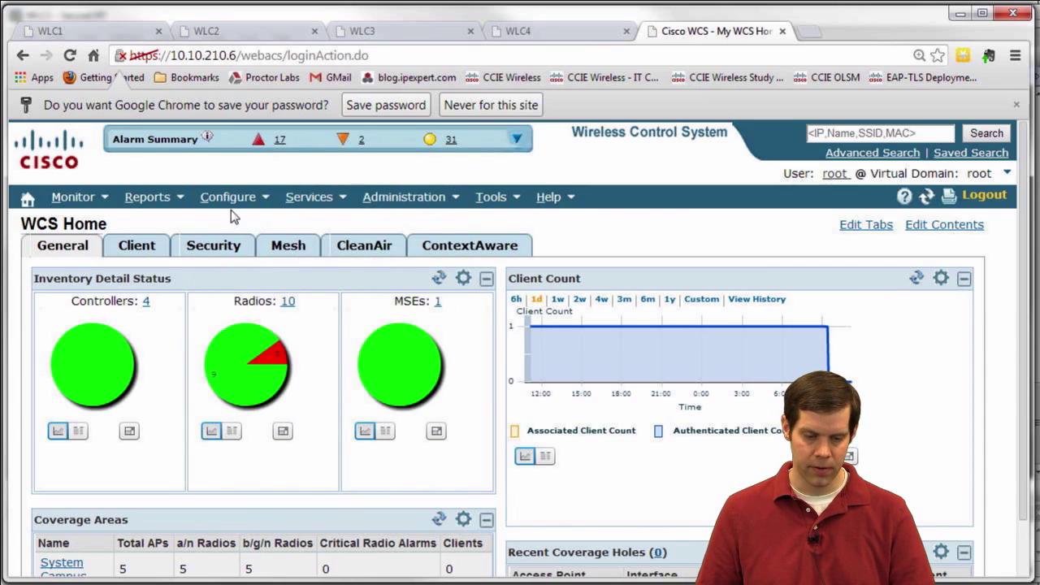
mouse_move(228, 197)
mouse_move(337, 406)
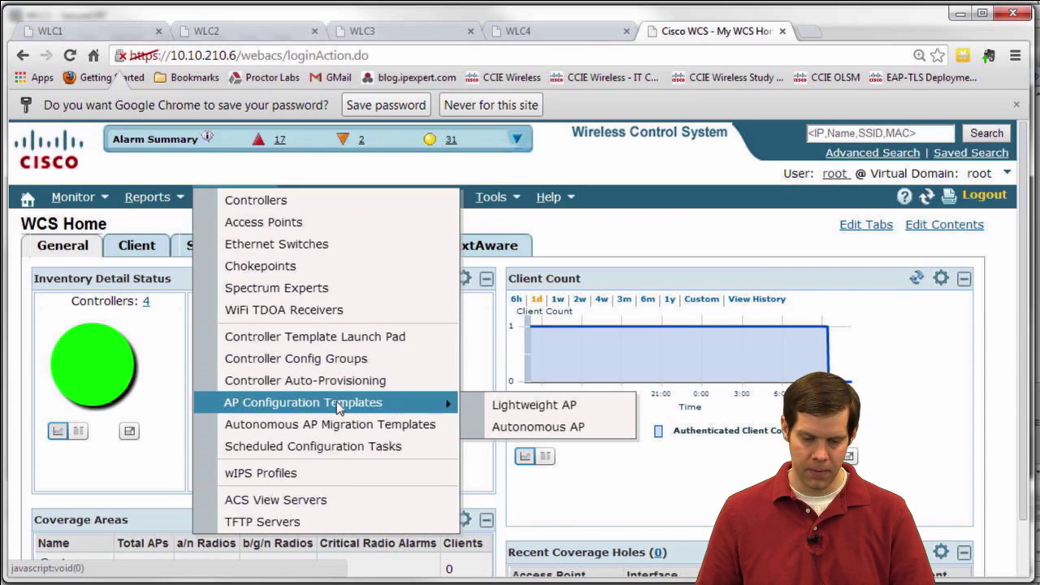
left_click(551, 408)
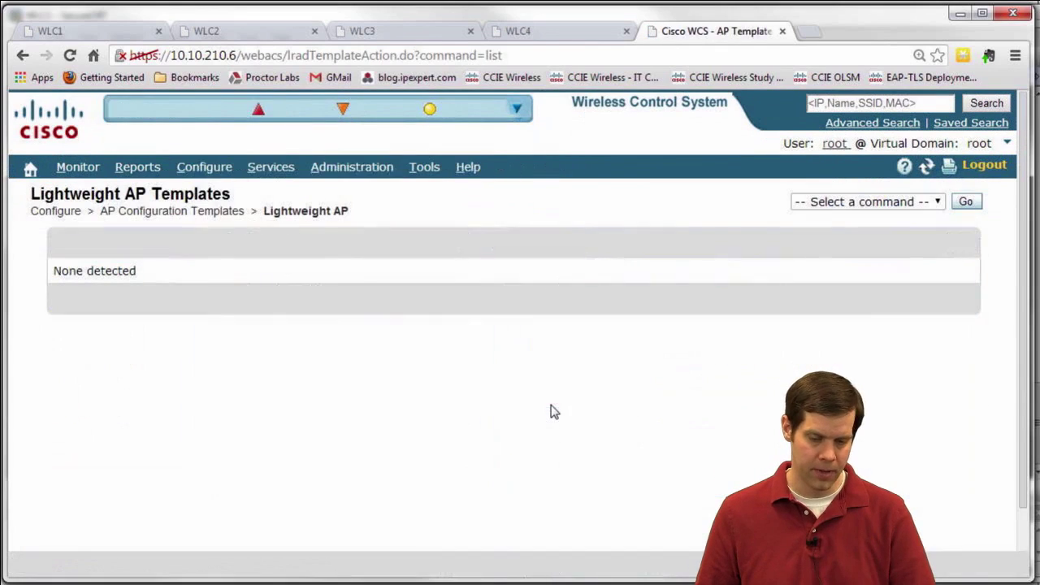
left_click(841, 203)
left_click(841, 235)
left_click(865, 203)
left_click(845, 234)
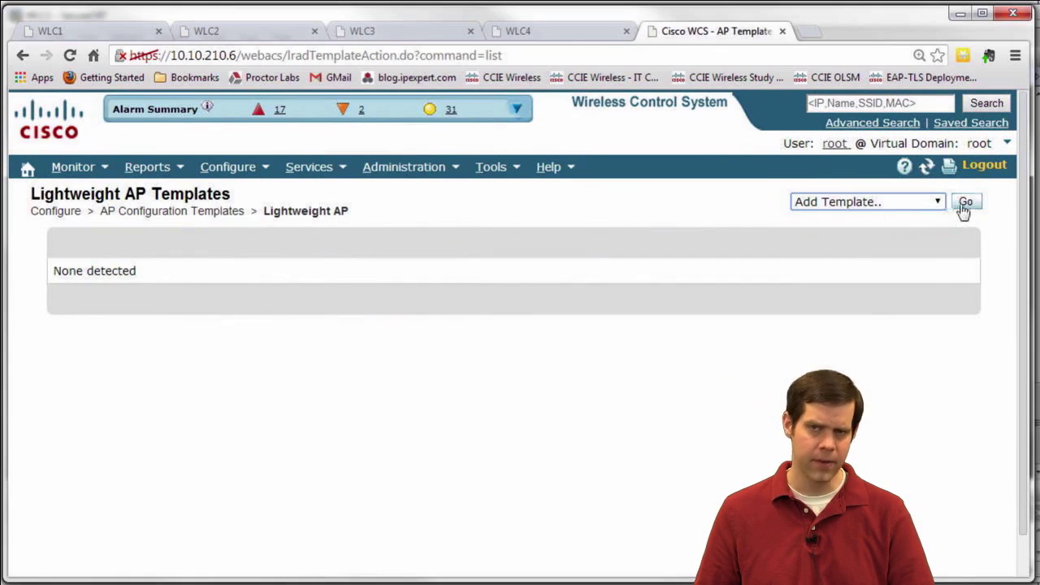
left_click(964, 207)
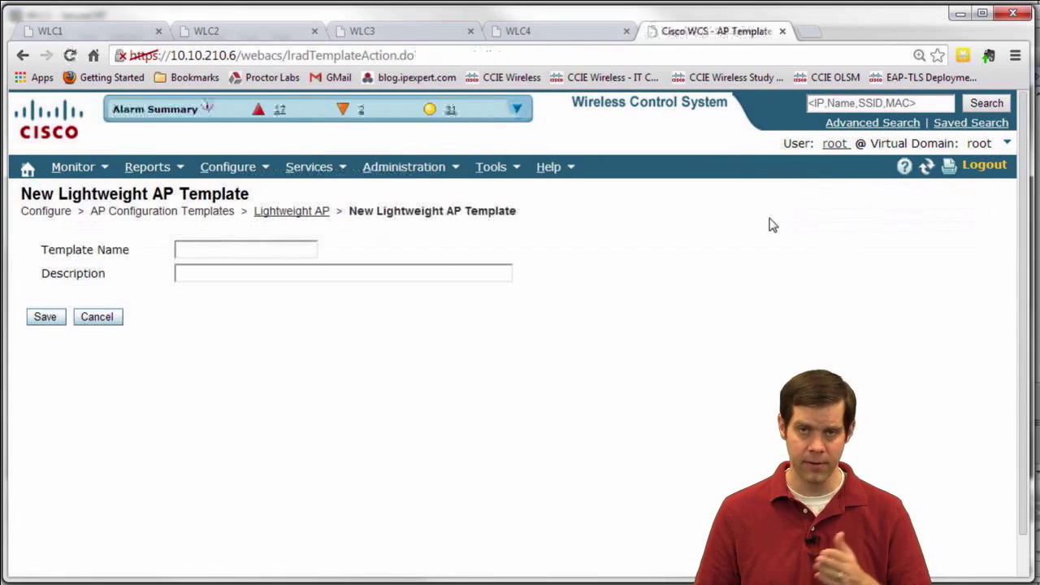
Name the new Lightweight AP template PriSecTer and save it.
left_click(256, 246)
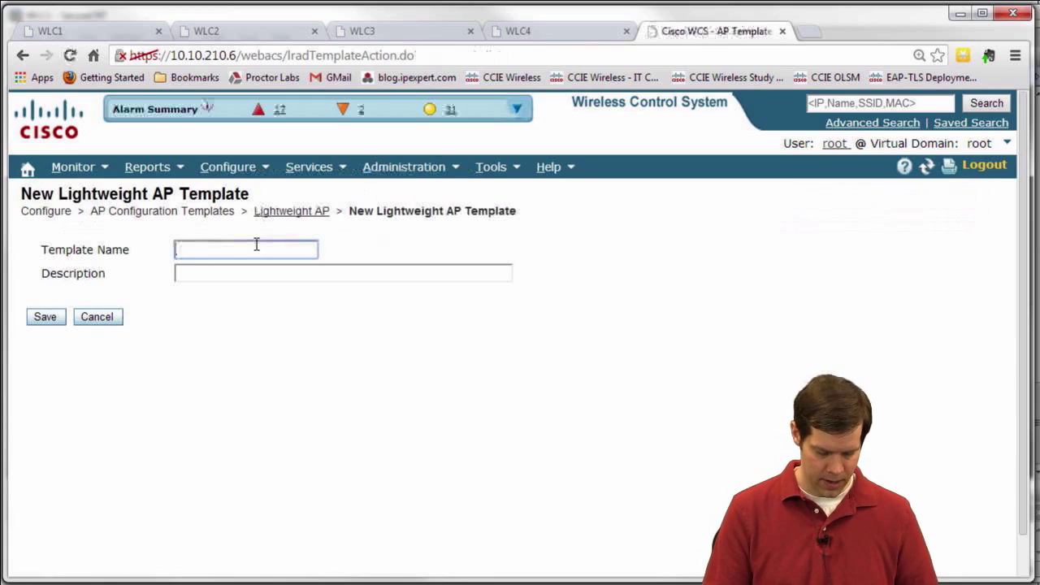
type("F")
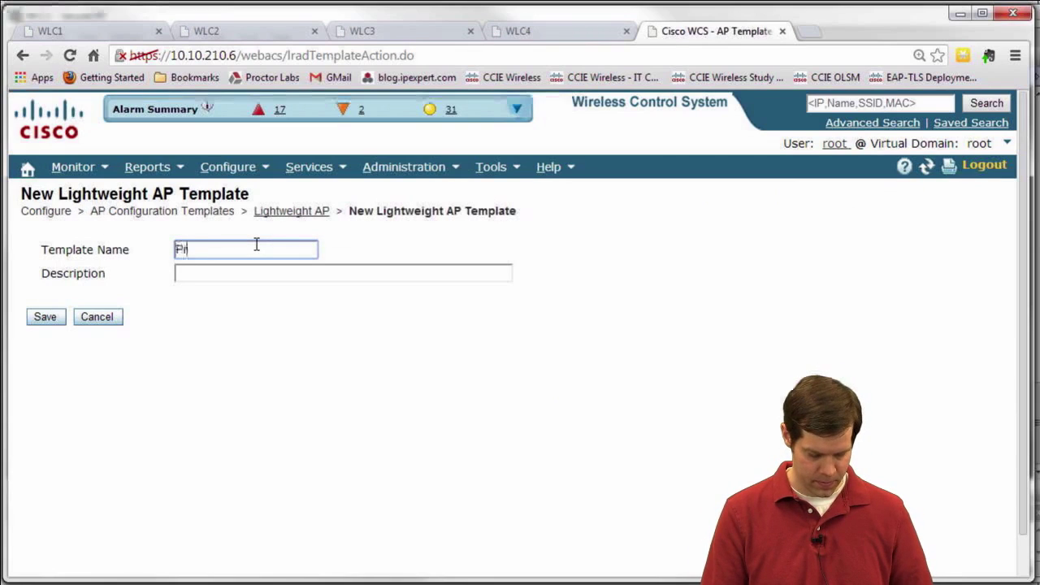
type("er")
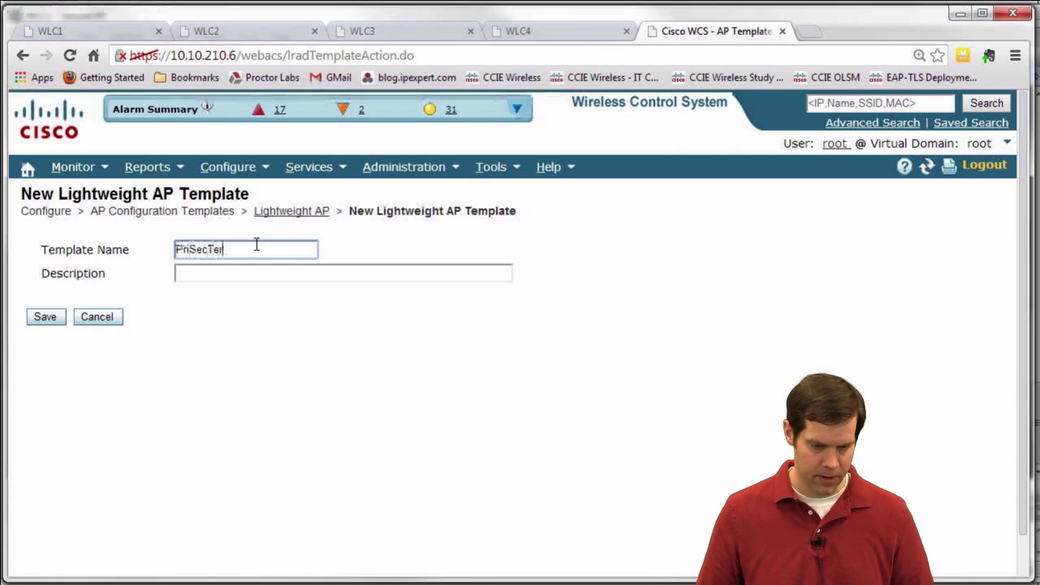
left_click(47, 319)
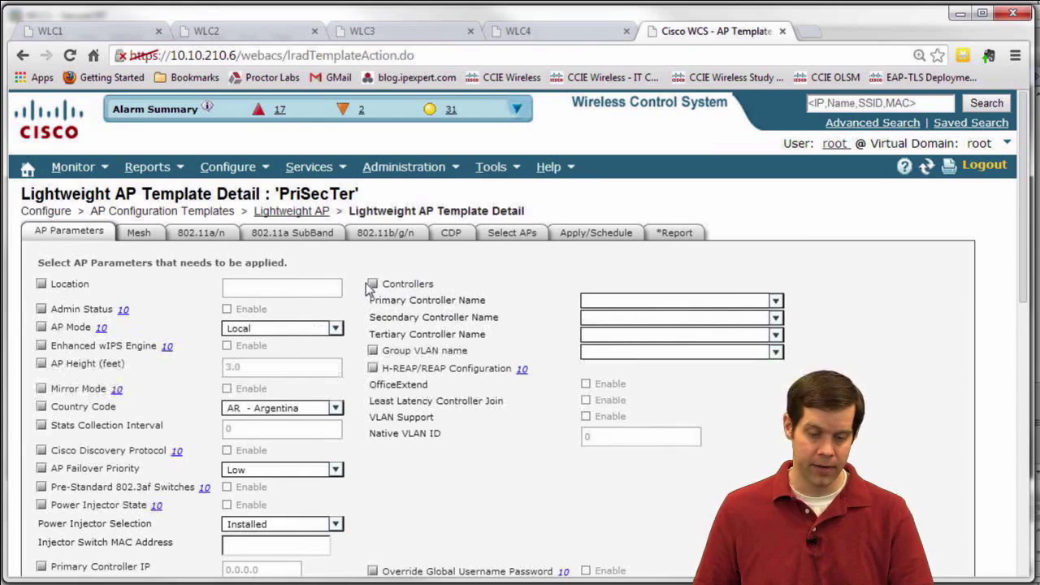
Set the template's primary, secondary and tertiary controllers to WLC1, WLC2 and WLC4.
left_click(658, 303)
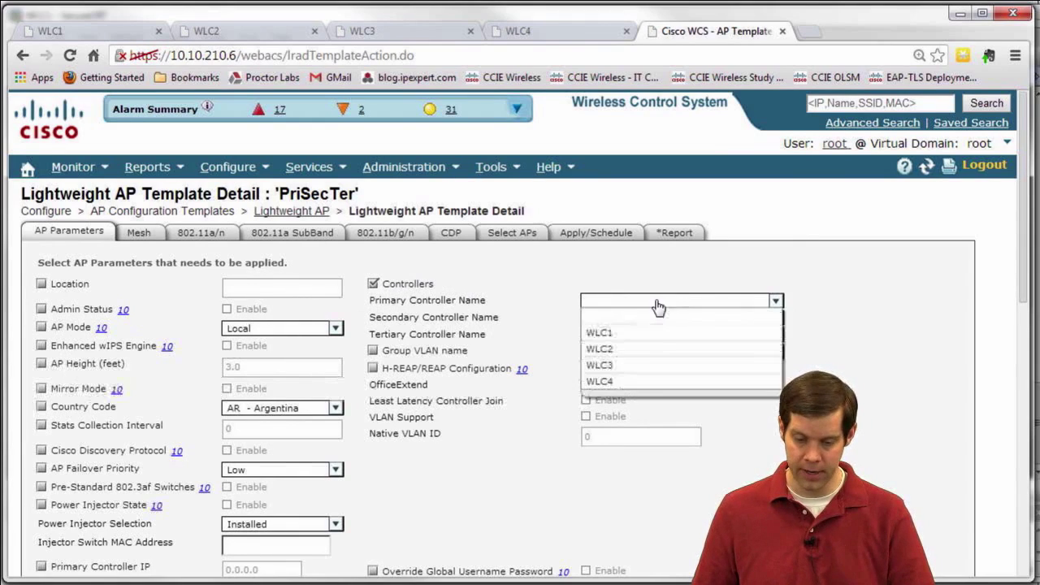
left_click(610, 334)
left_click(615, 318)
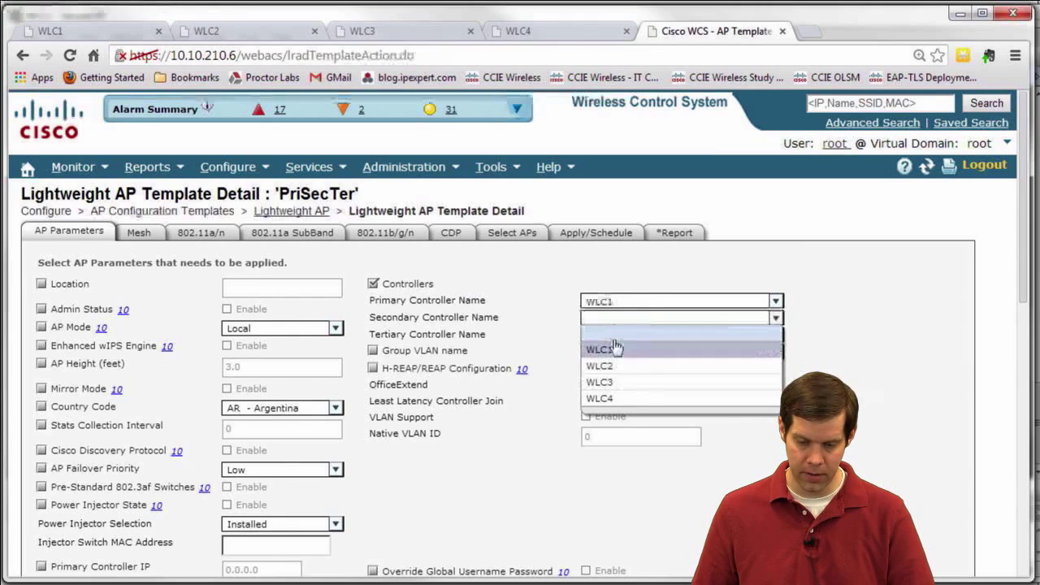
left_click(613, 366)
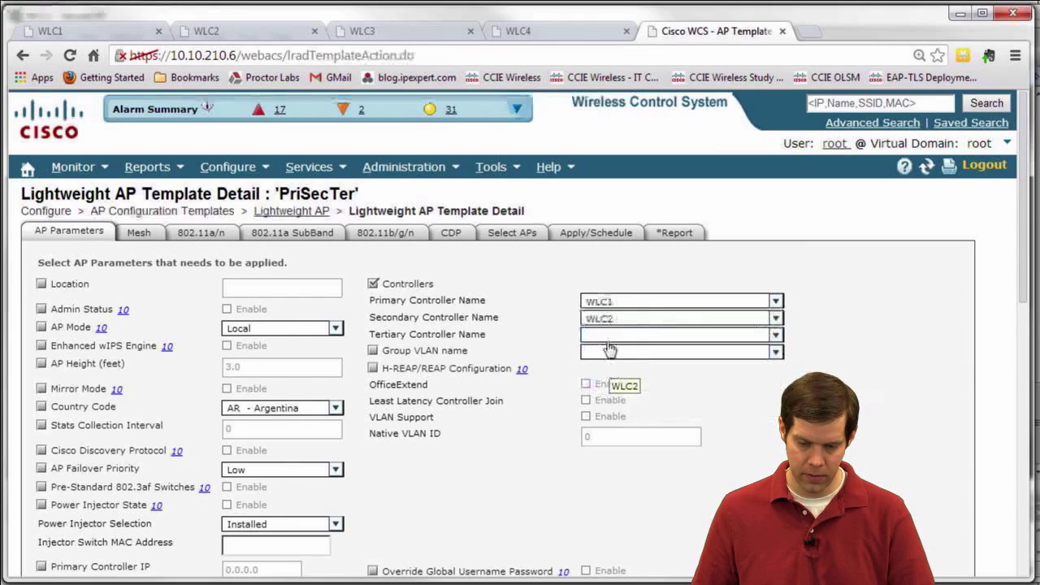
left_click(605, 336)
left_click(605, 415)
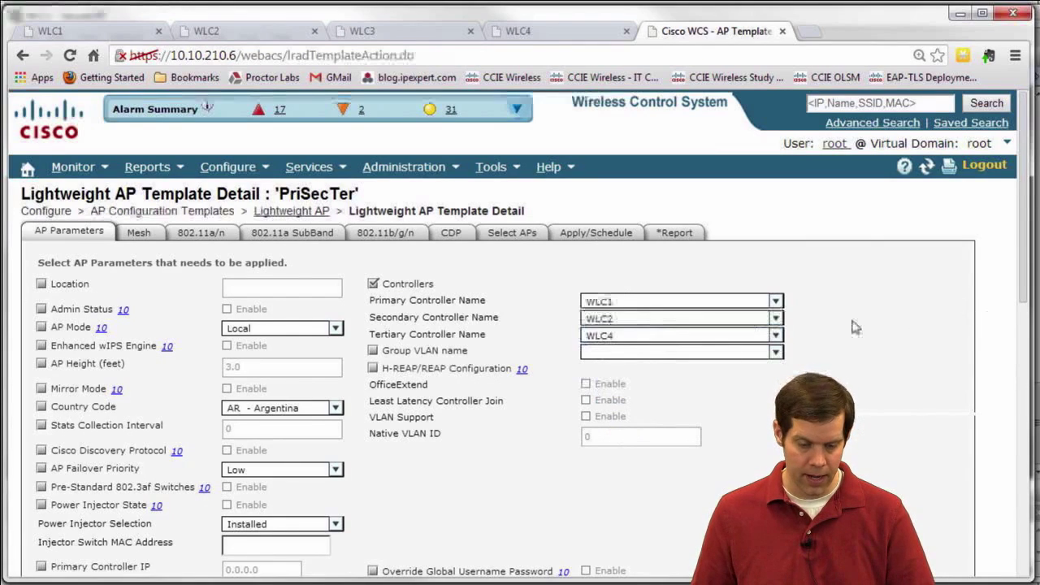
Include the primary, secondary and tertiary controller IP parameters, dismissing each version note.
left_click_drag(1022, 207, 1023, 274)
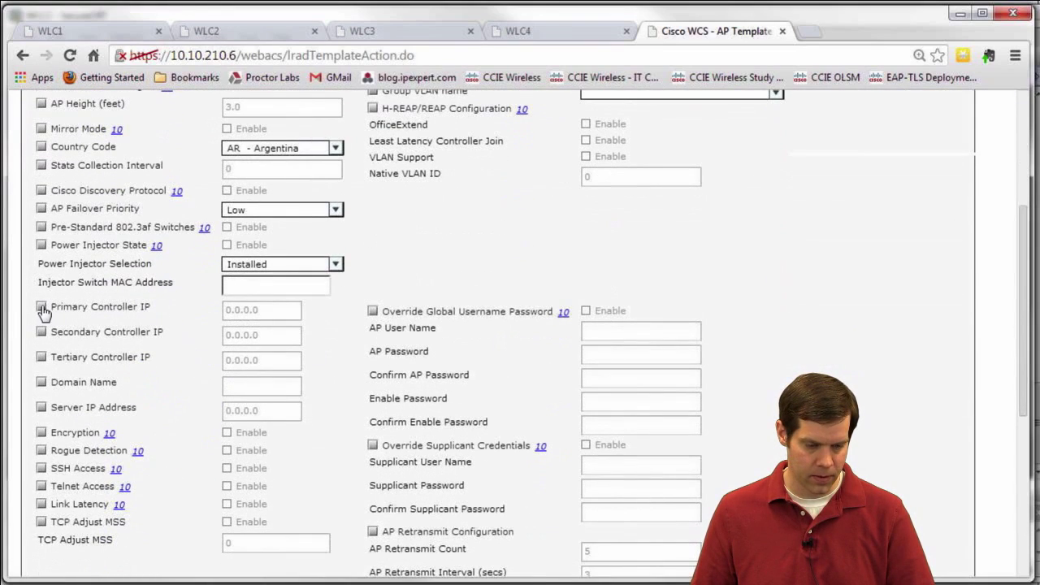
left_click(42, 308)
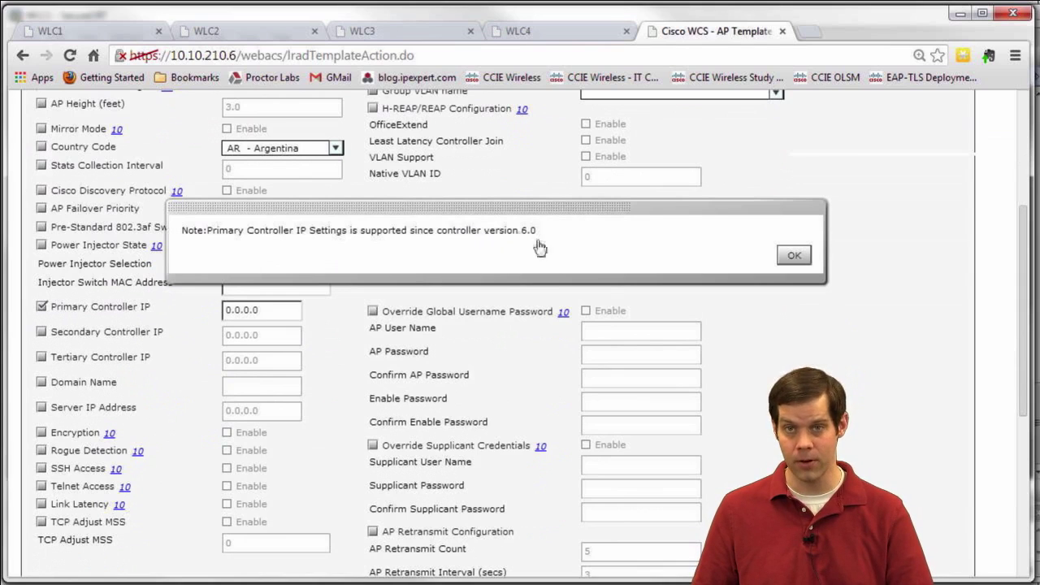
left_click(793, 257)
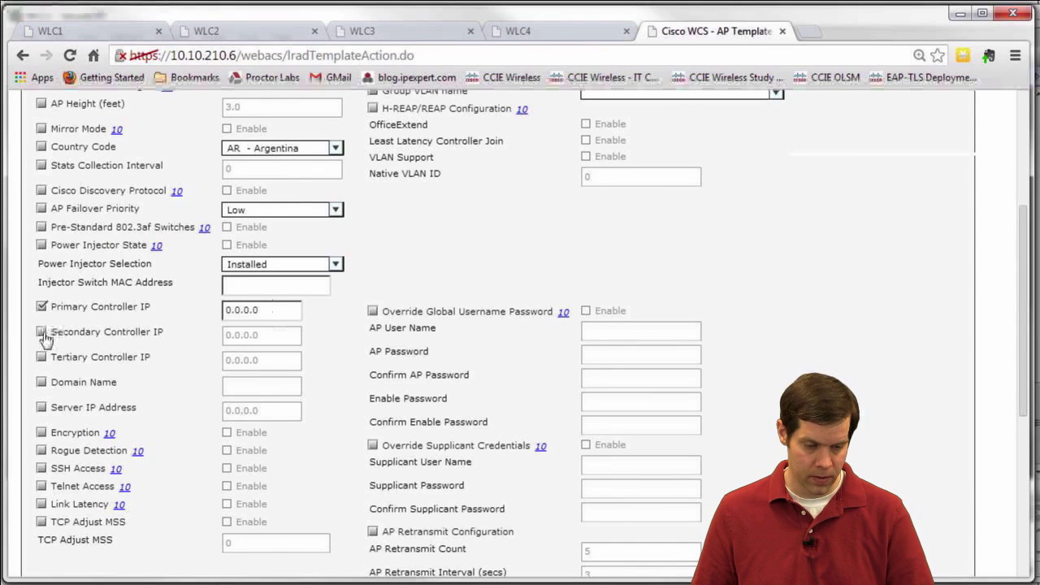
left_click(161, 330)
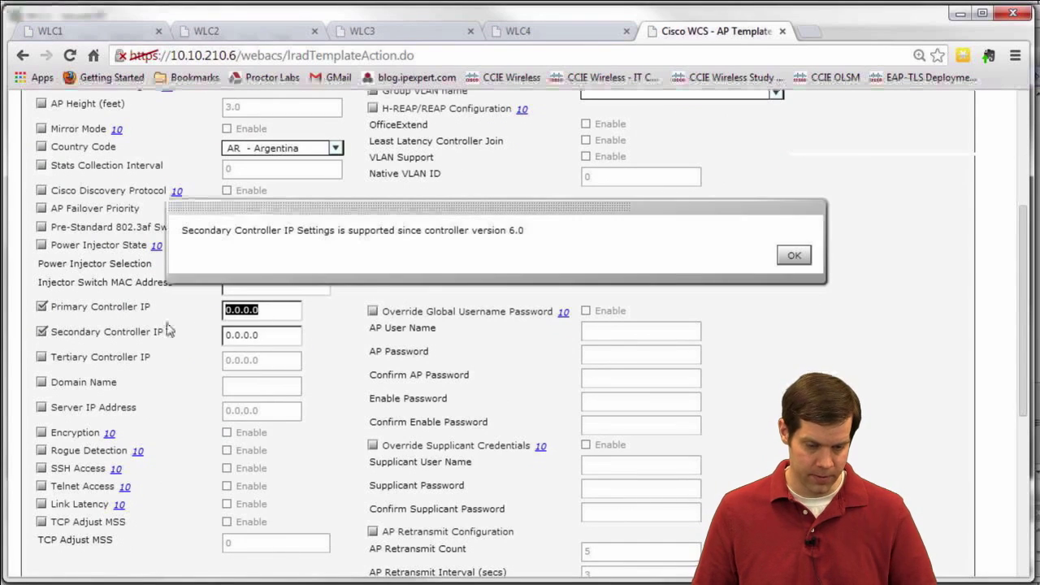
left_click(792, 256)
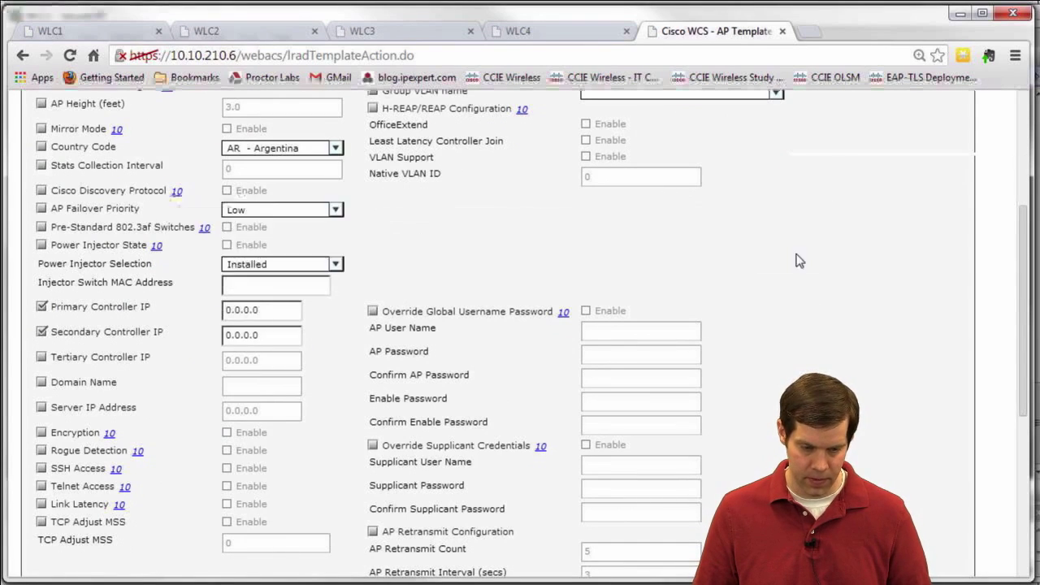
left_click(42, 356)
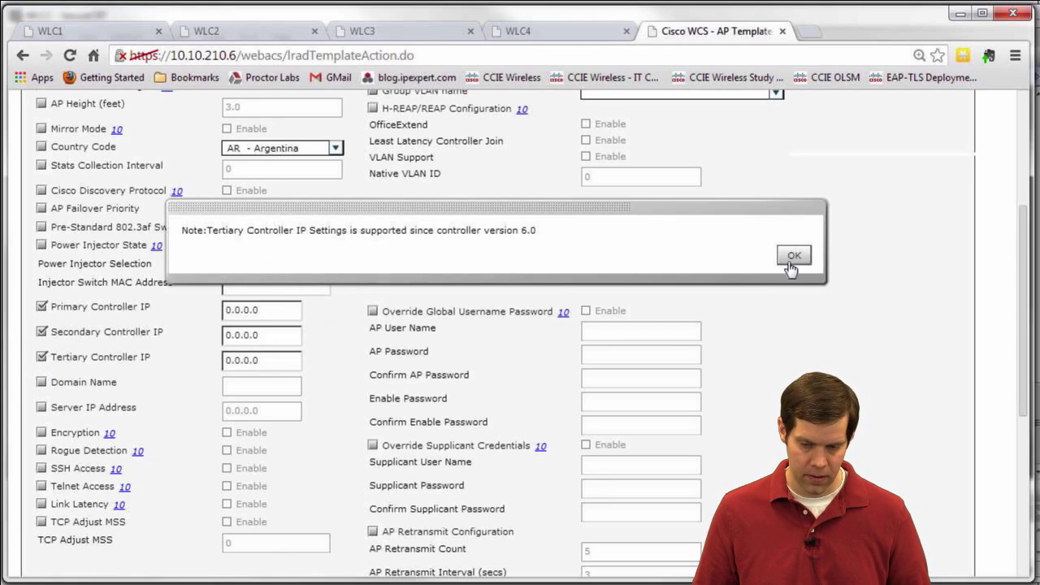
left_click(794, 257)
Enter controller IPs 10.10.111.10, 10.10.112.10 and 10.10.112.20.
left_click_drag(273, 309, 200, 307)
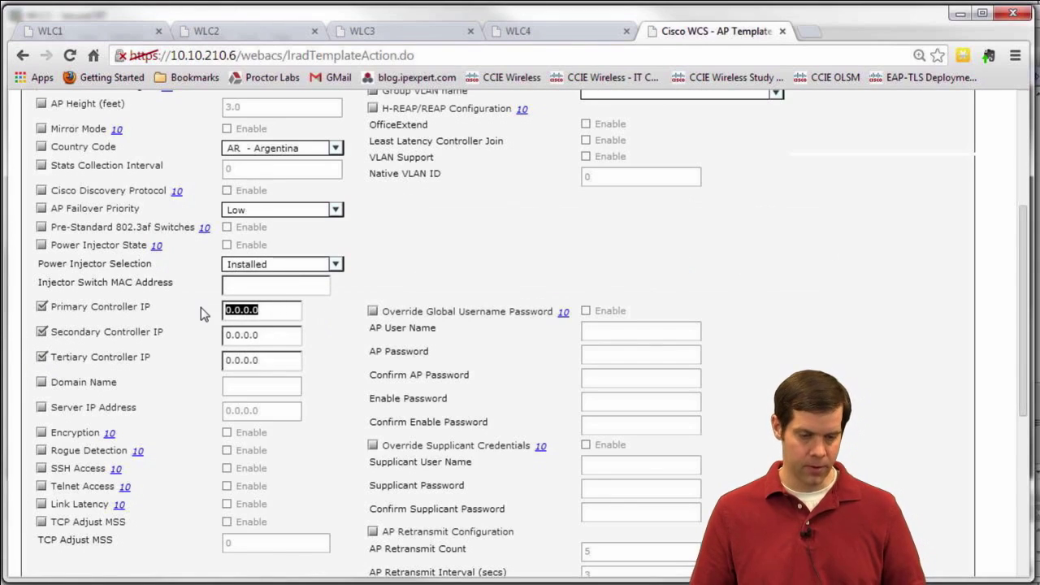
type("10.10.111.10")
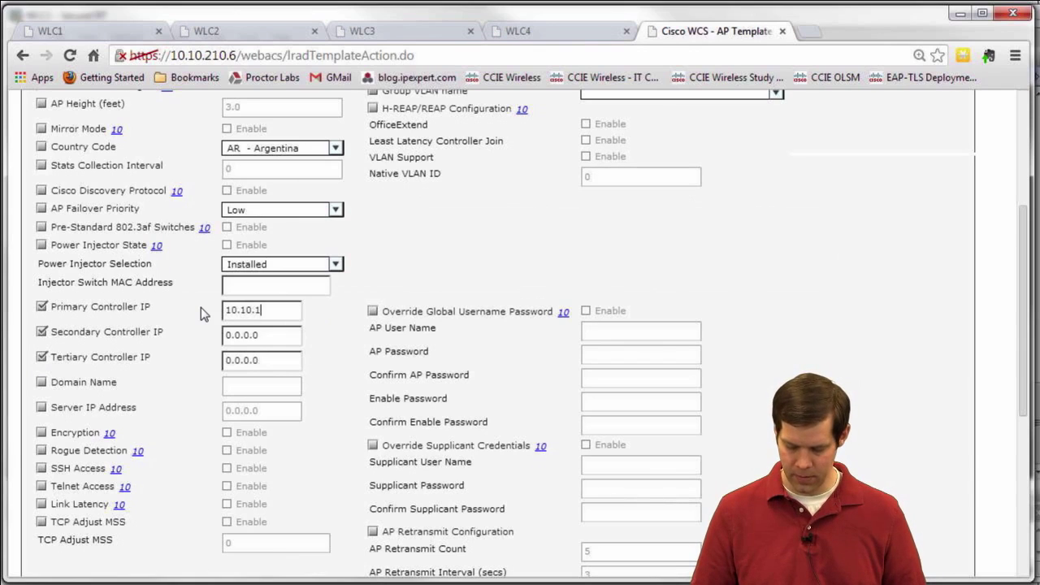
key("Tab")
key("Tab")
type("10.10.112.10")
key("Tab")
key("Tab")
type("10.10.112.20")
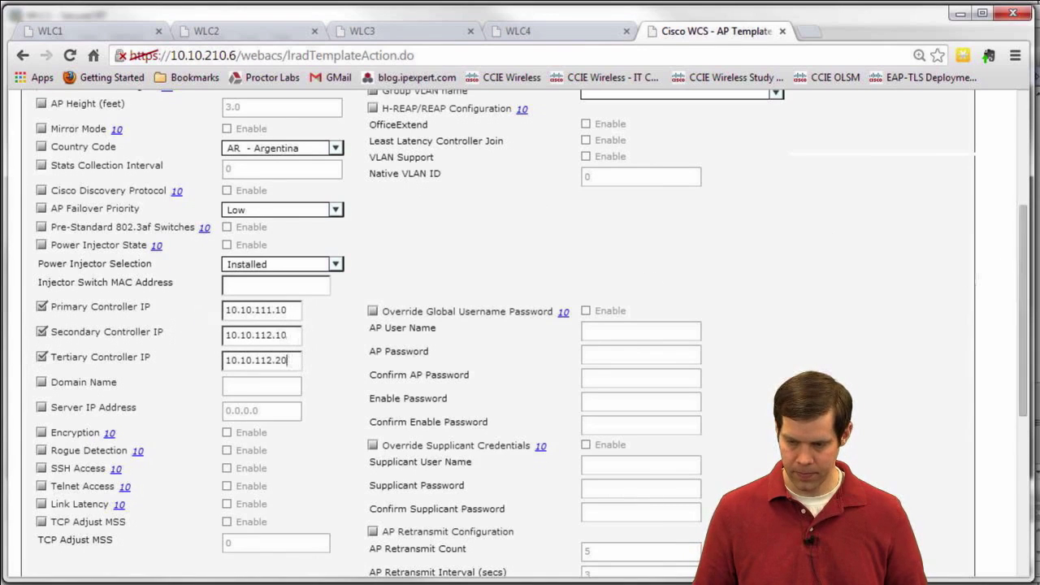
left_click_drag(1017, 246, 1017, 133)
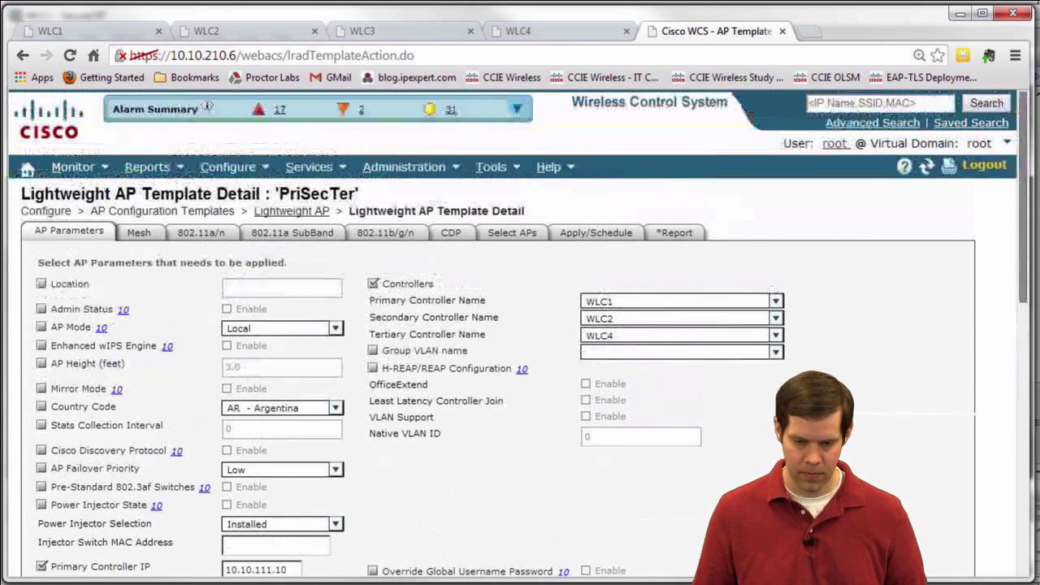
Save PriSecTer and search target APs by controller name WLC1.
left_click(575, 236)
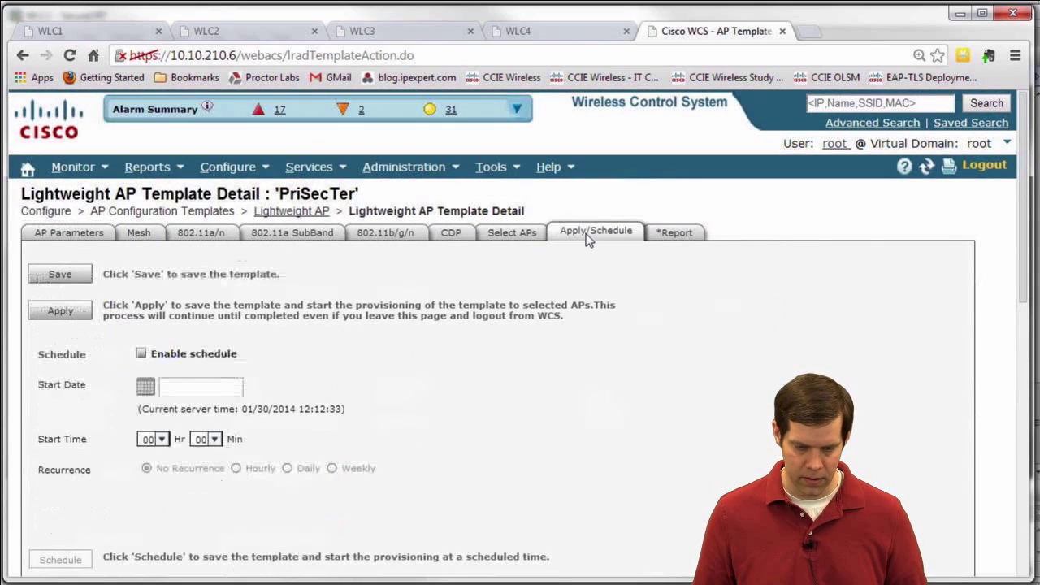
left_click(61, 276)
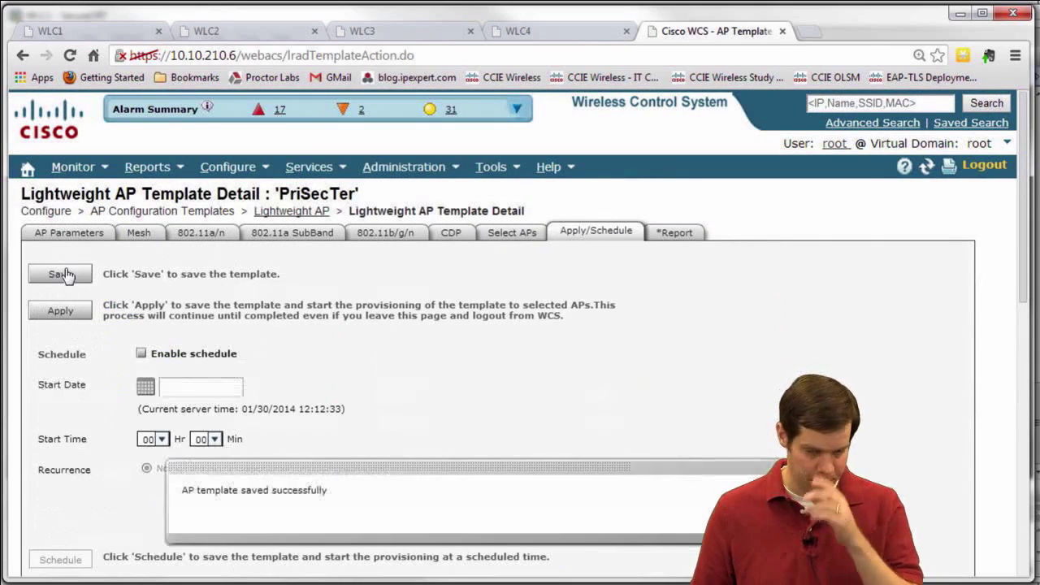
left_click(509, 235)
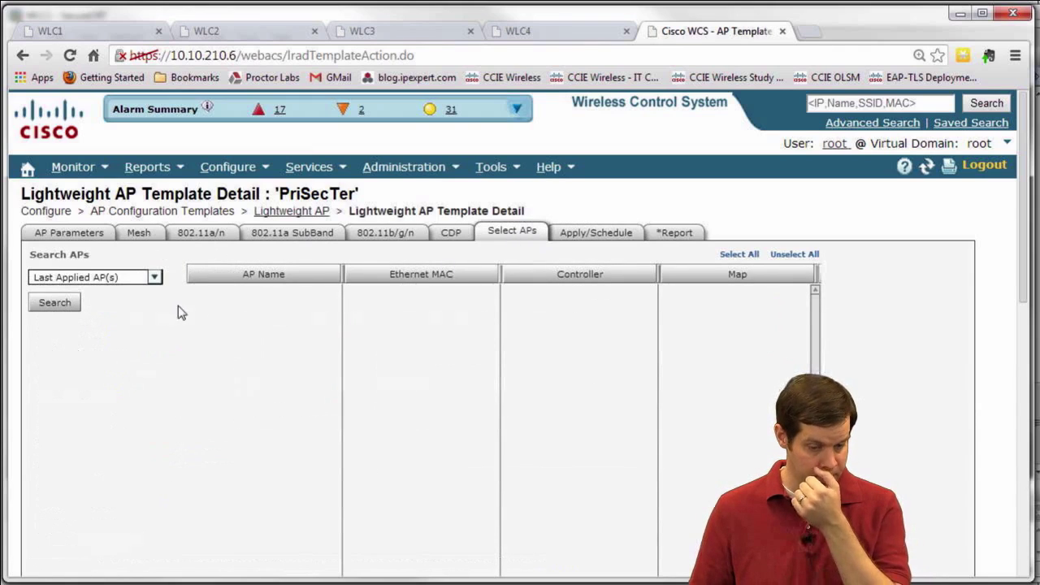
left_click(159, 279)
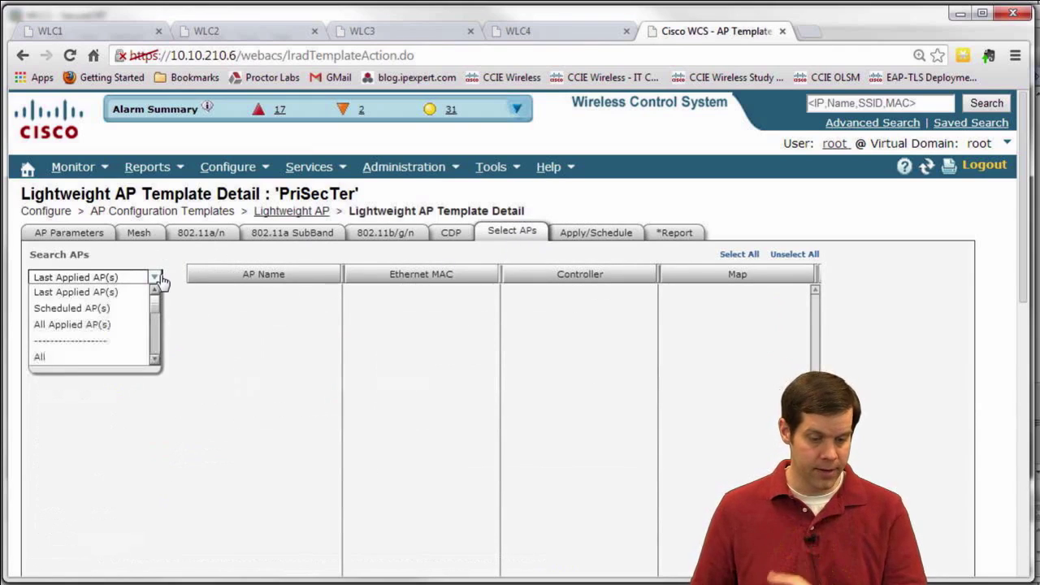
left_click(156, 361)
left_click(156, 361)
left_click(156, 360)
left_click(156, 361)
left_click(156, 361)
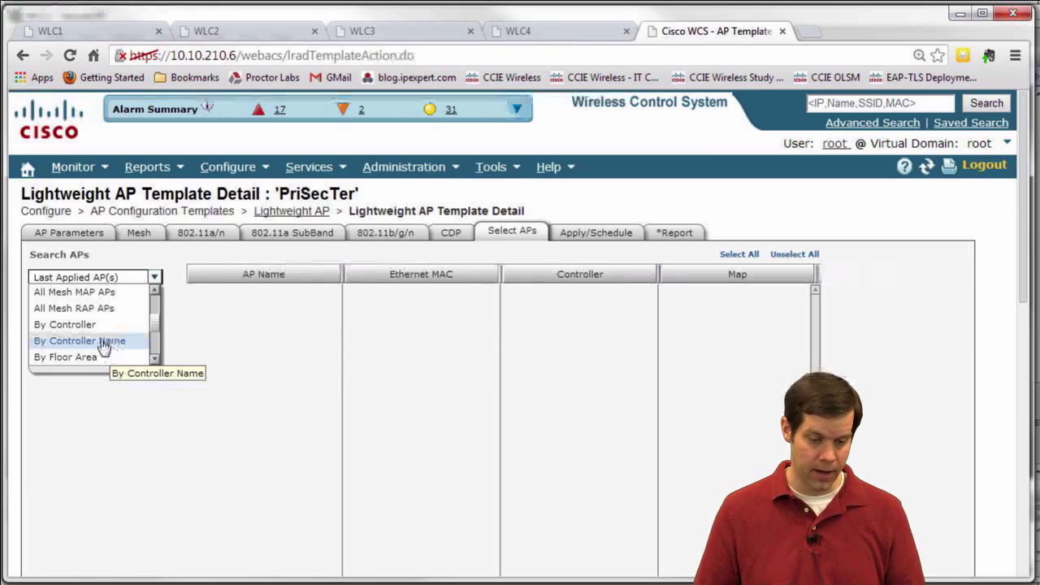
left_click(104, 342)
left_click(129, 318)
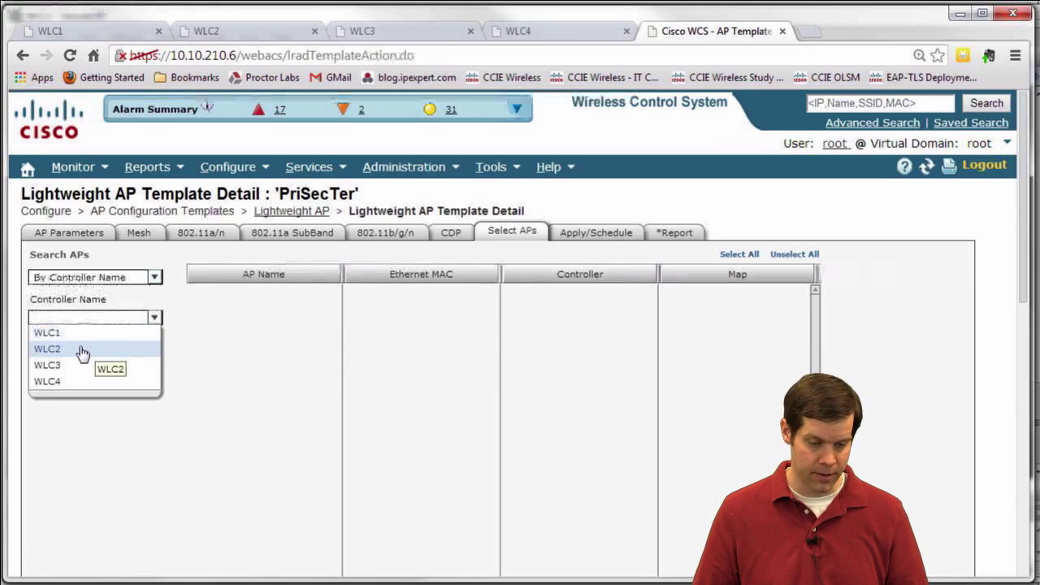
left_click(64, 334)
left_click(50, 344)
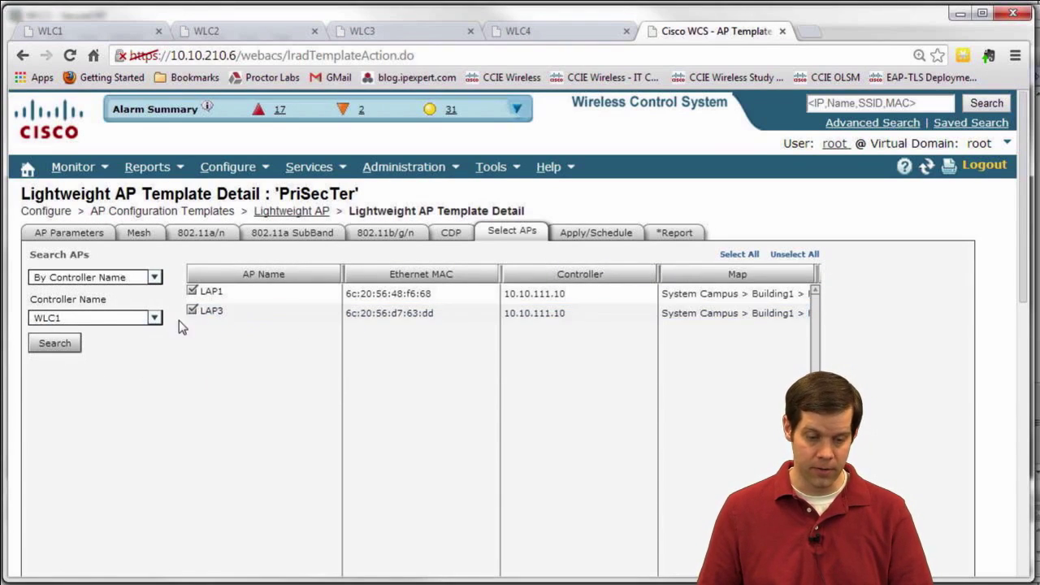
Change the AP search to All and list LAP1 through LAP5 as template targets.
left_click(146, 278)
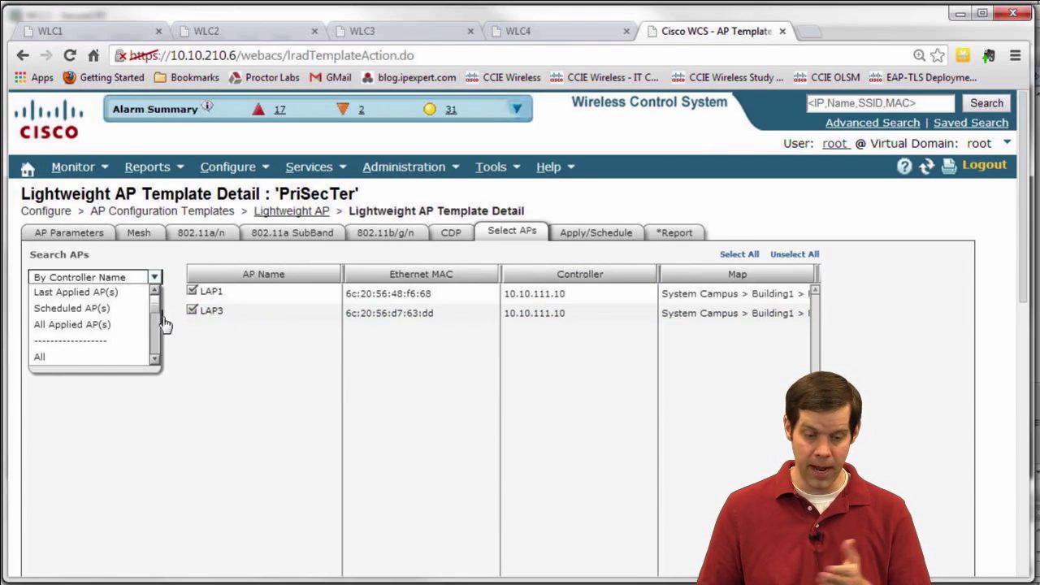
left_click_drag(157, 308, 158, 342)
scroll(109, 313, "down", 1)
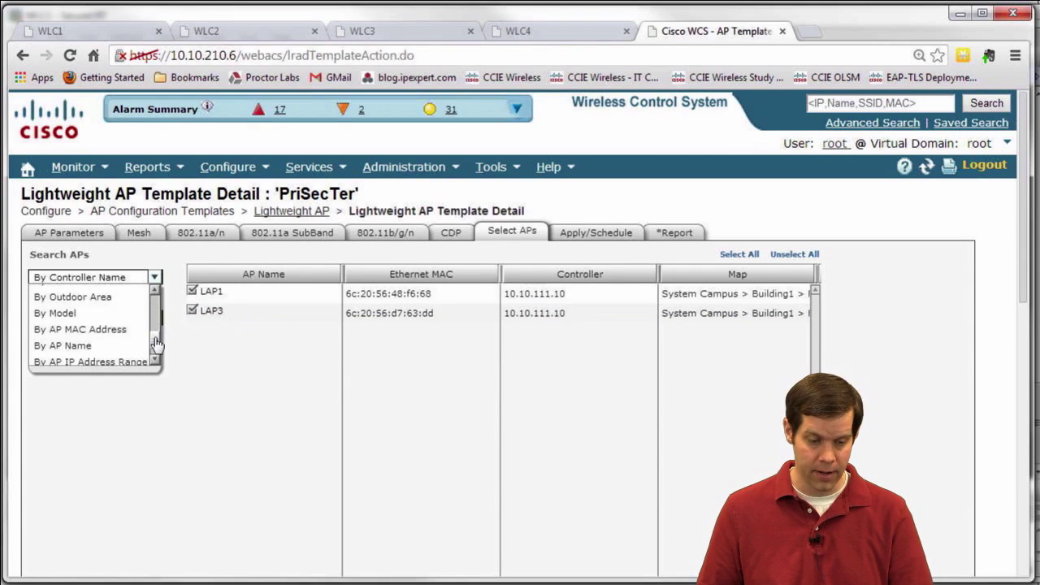
left_click(154, 288)
left_click_drag(155, 337, 140, 294)
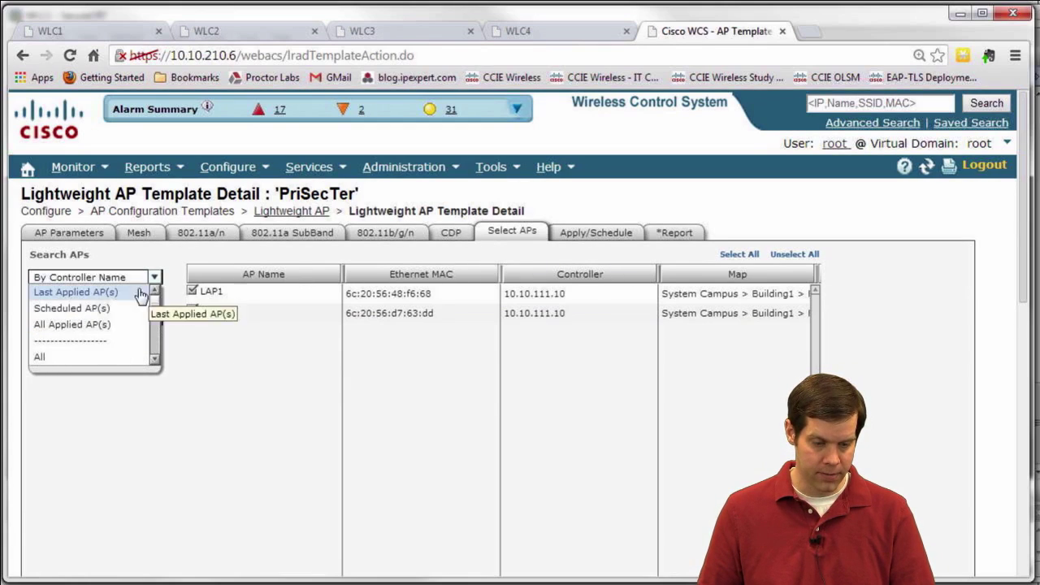
left_click(47, 357)
left_click(55, 304)
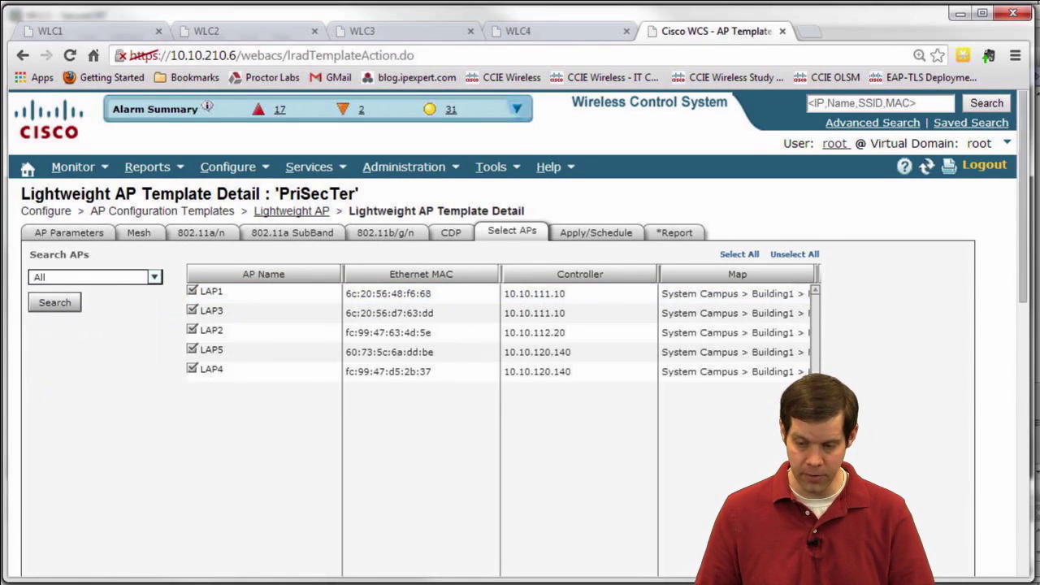
scroll(1022, 194, "down", 1)
left_click_drag(1022, 269, 1002, 208)
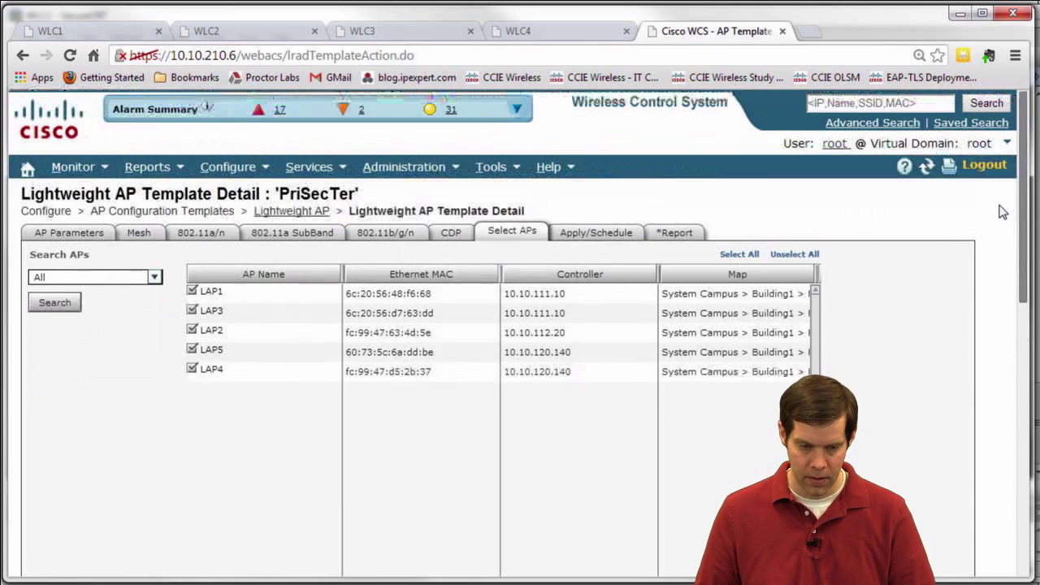
Apply the PriSecTer template to all five APs and confirm Completed/Success in the report.
left_click(597, 233)
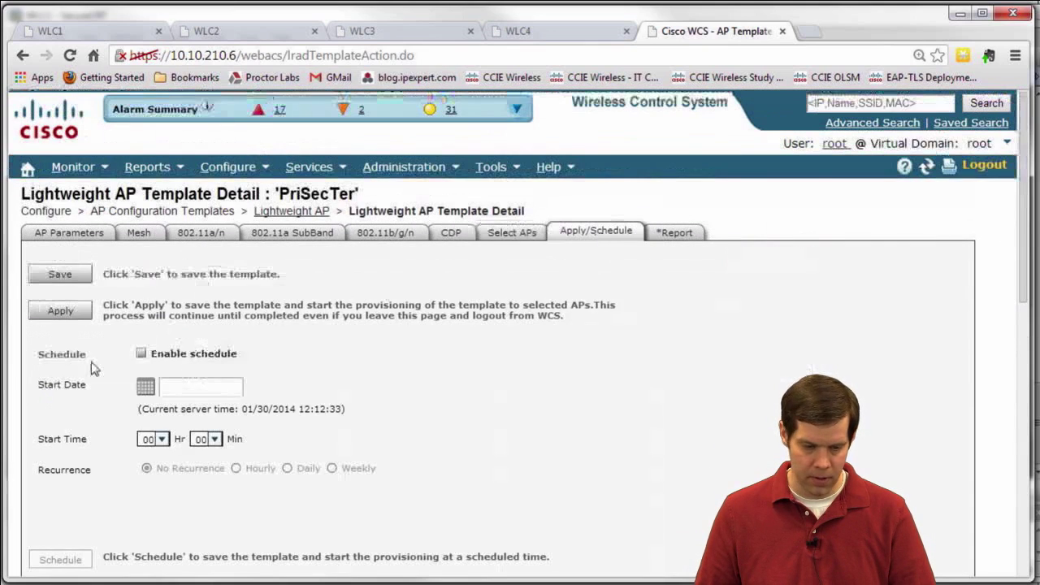
left_click(56, 312)
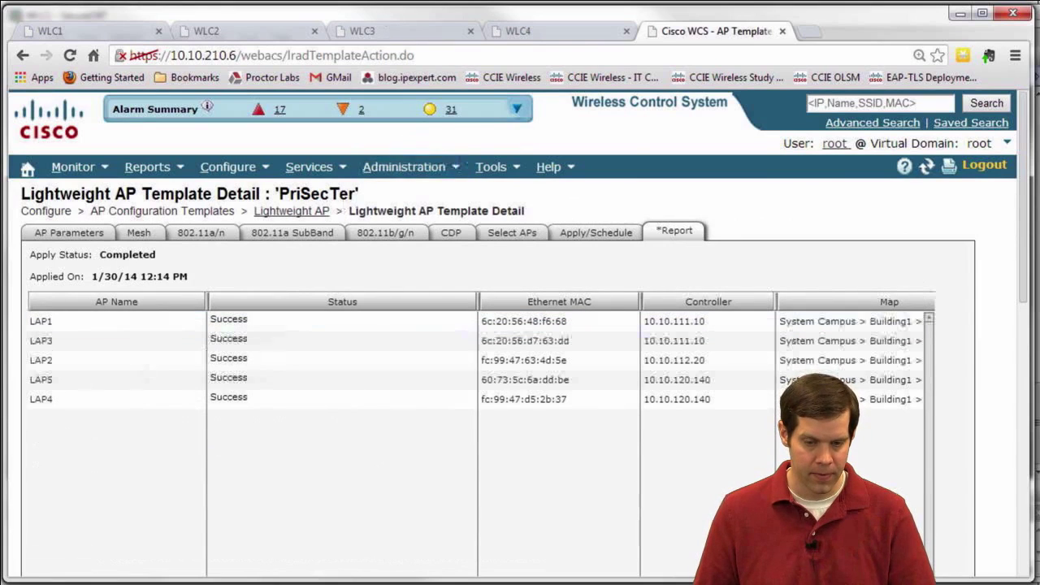
left_click(114, 30)
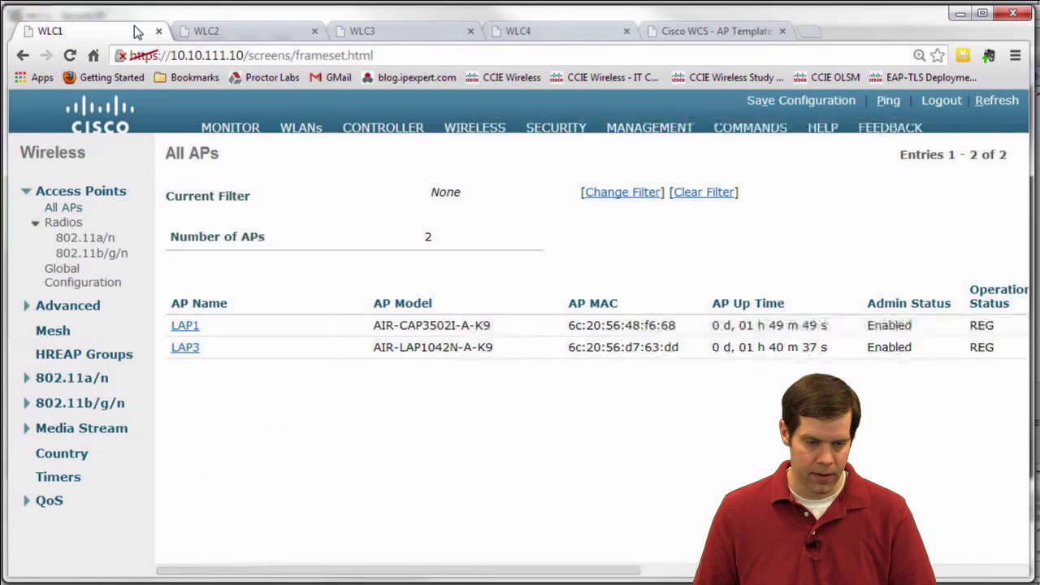
Verify LAP3's High Availability controllers are WLC1, WLC2 and WLC4, then open LAP4 on WLC3.
left_click(185, 346)
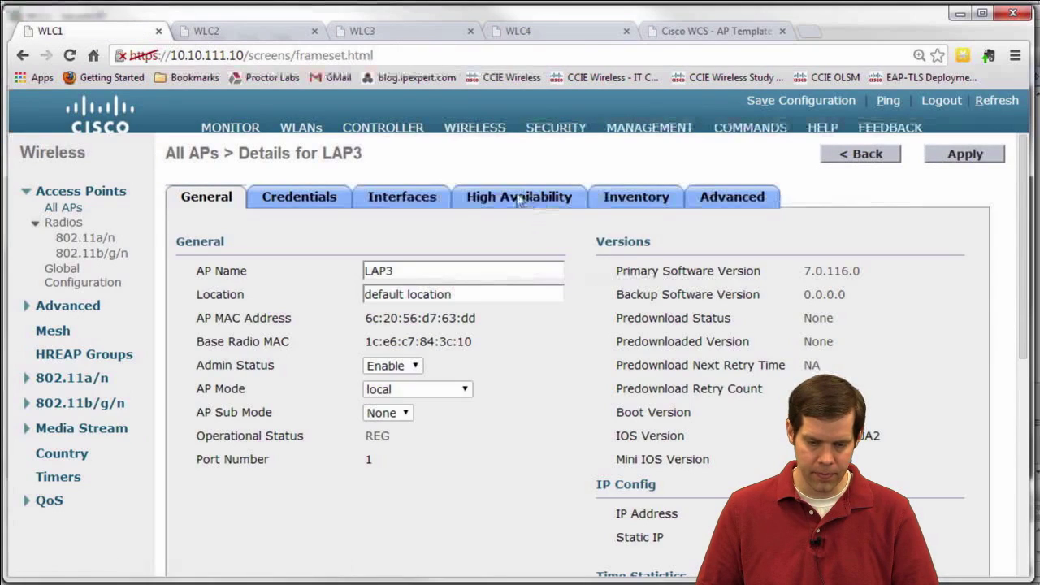
left_click(522, 200)
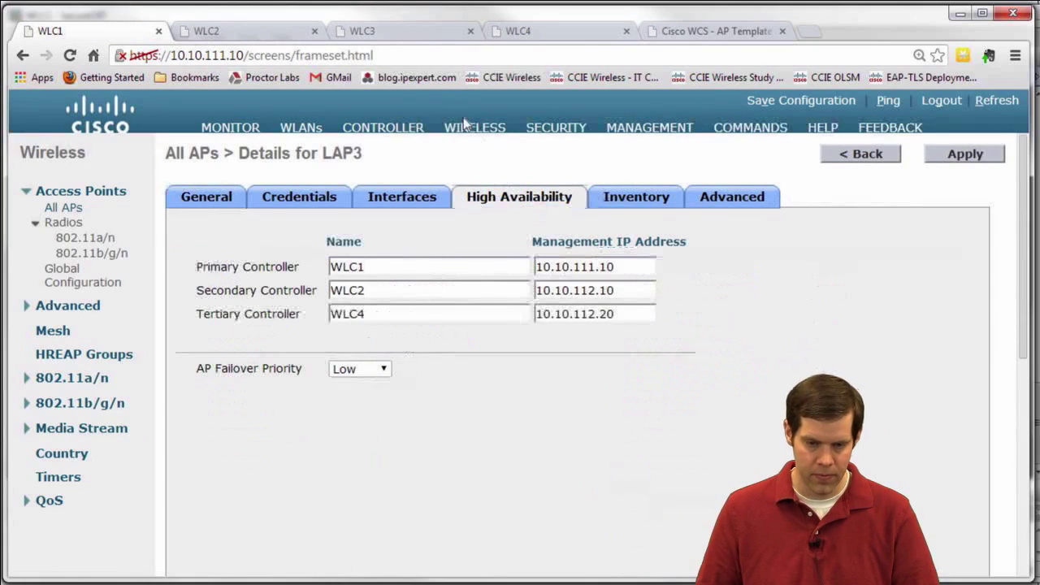
left_click(381, 130)
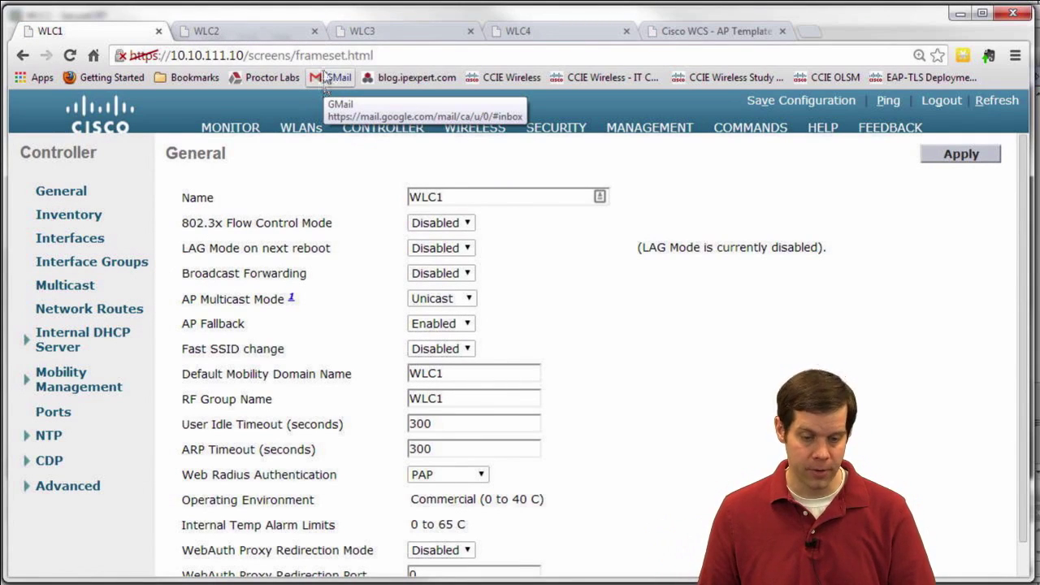
left_click(365, 30)
left_click(183, 327)
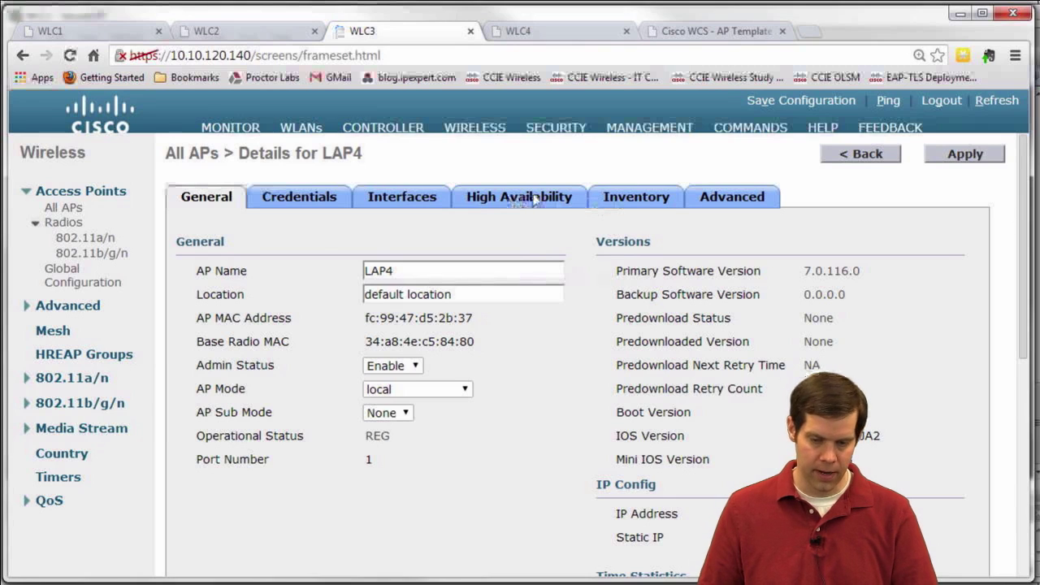
Confirm LAP4 on WLC3 also lists WLC1, WLC2 and WLC4 as its controllers.
left_click(535, 201)
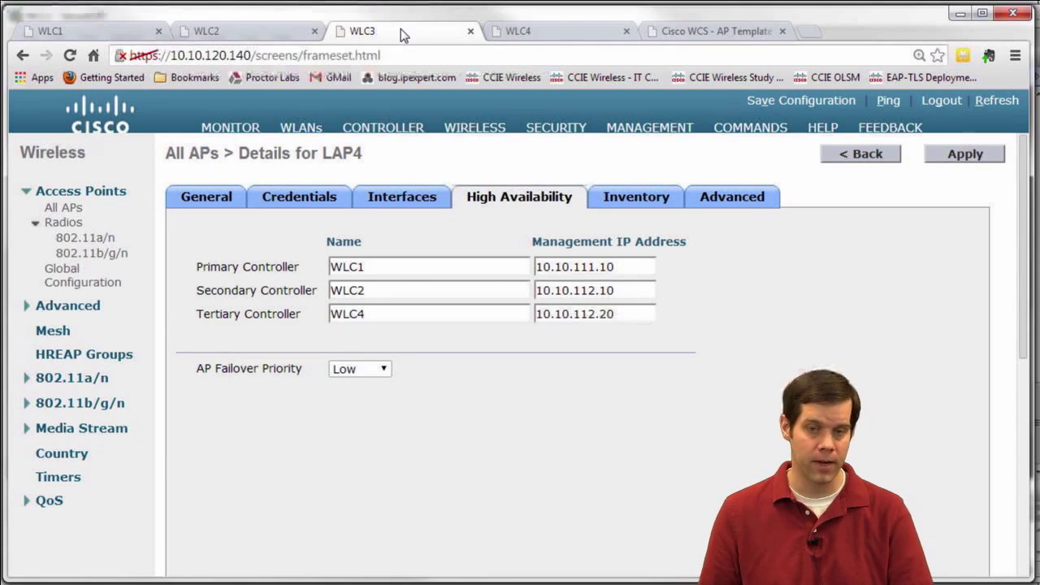
left_click(89, 30)
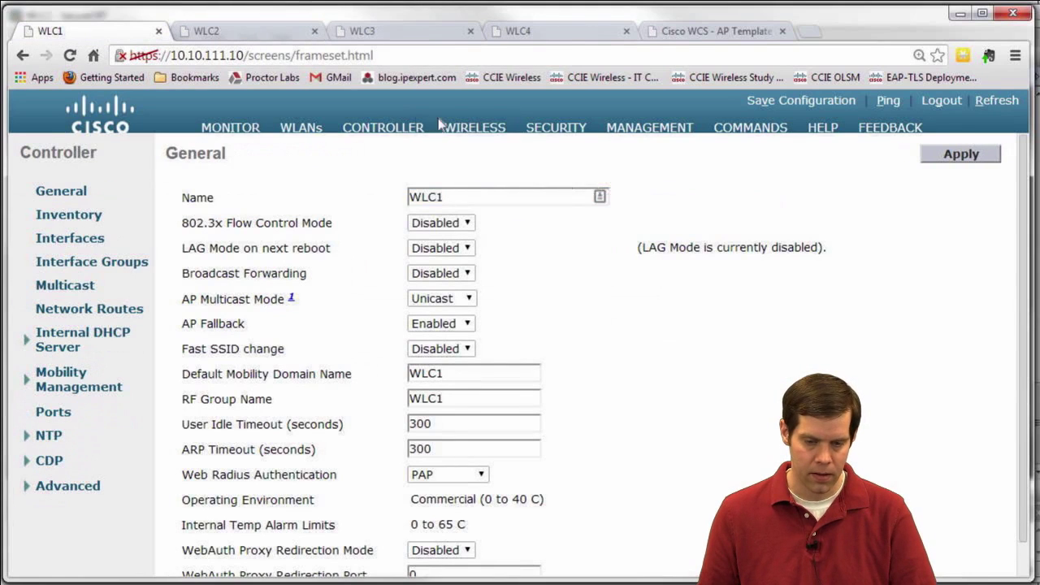
Check WLC4's All APs list shows 0 APs, then refresh WLC1's list showing LAP1–LAP5.
left_click(480, 128)
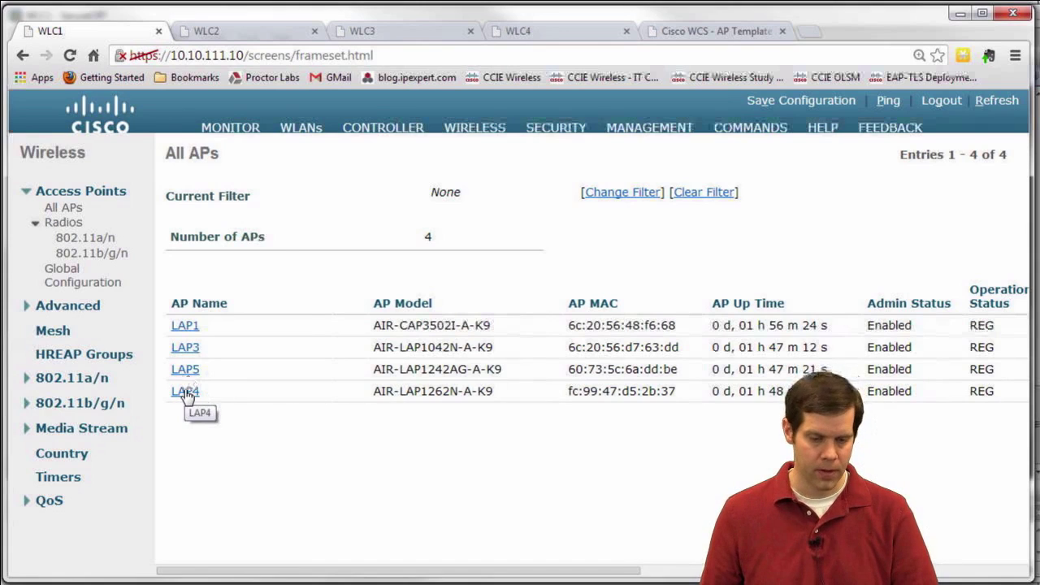
left_click(542, 31)
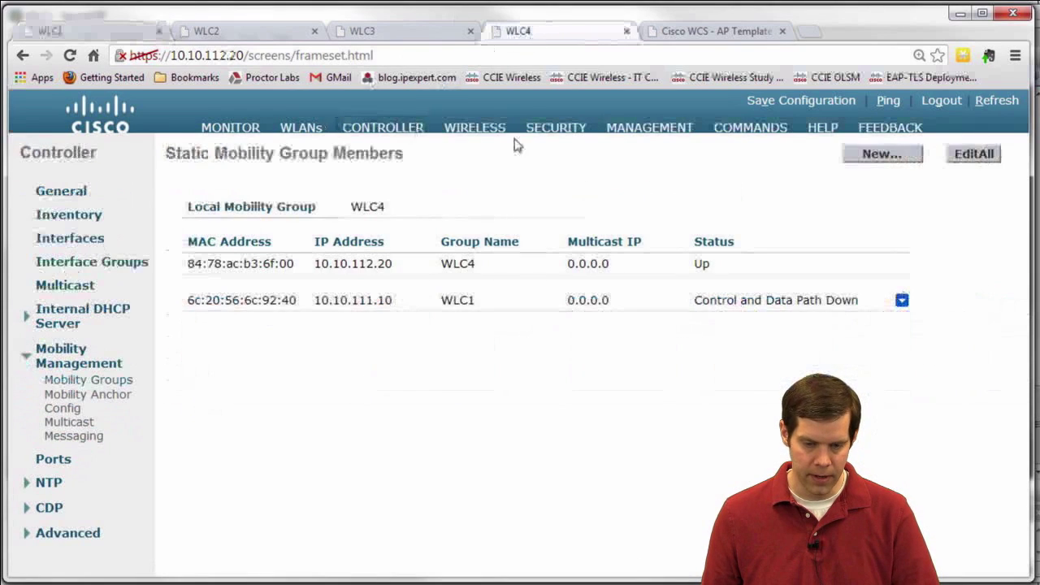
left_click(475, 129)
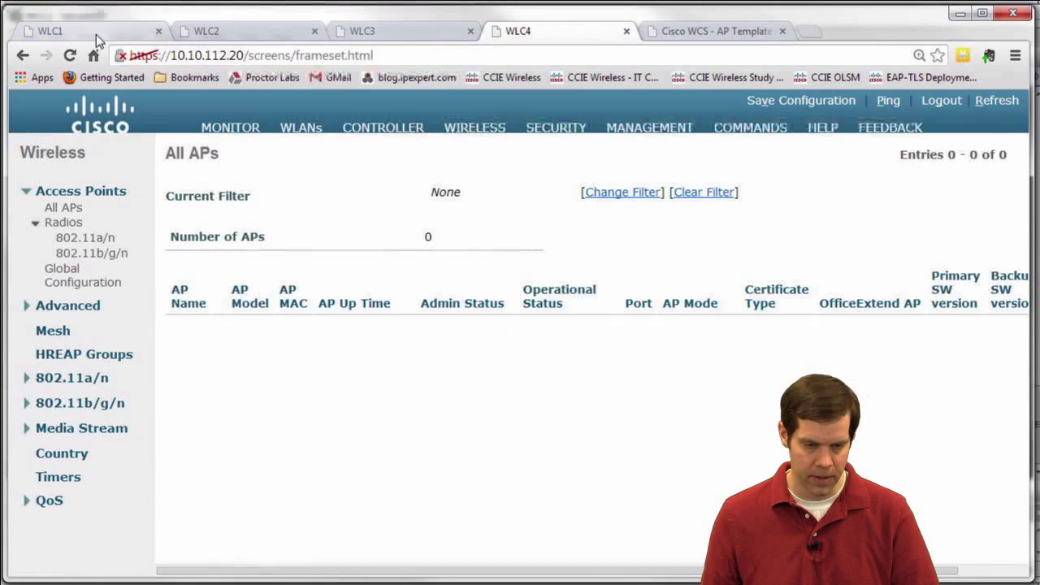
left_click(96, 33)
left_click(467, 130)
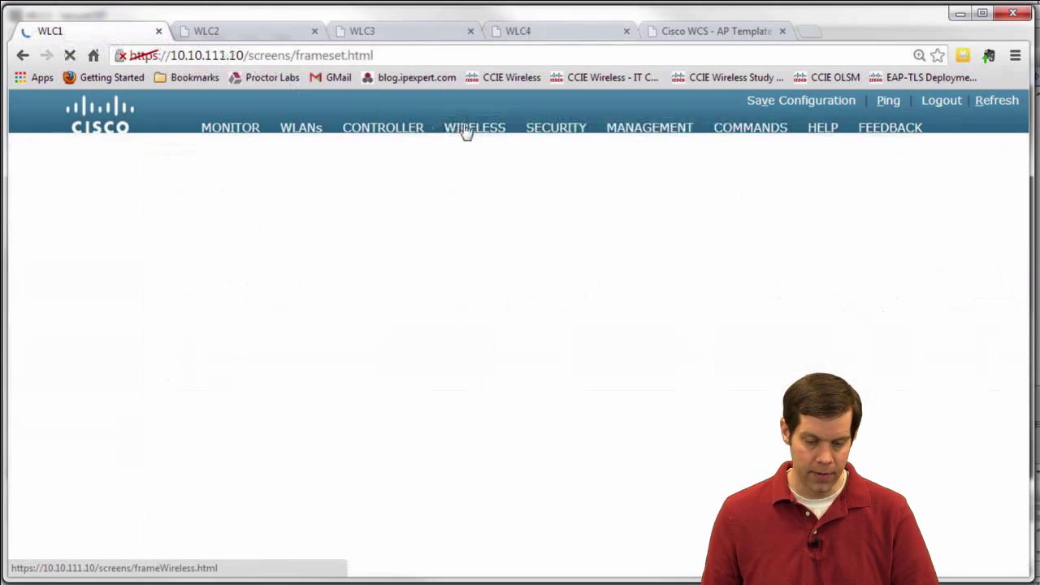